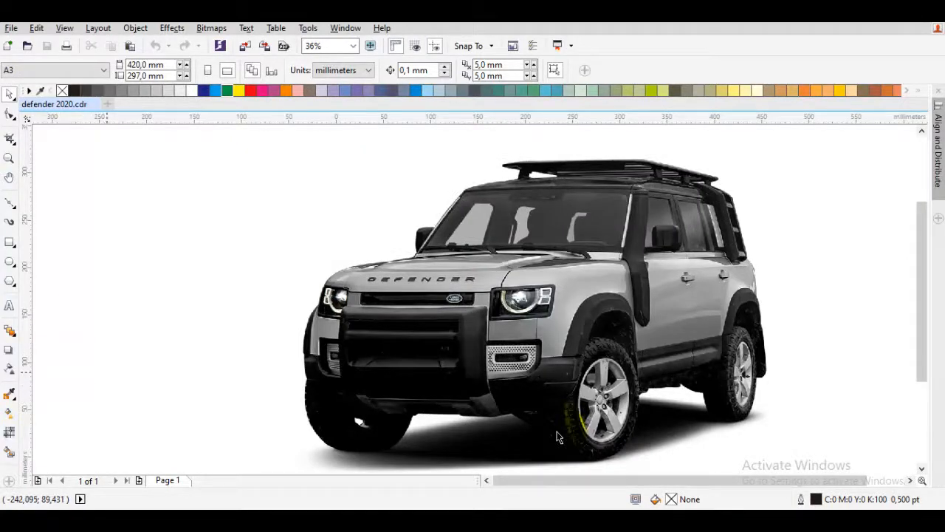
# Step: Set the default outline pen to yellow (C0 M0 Y100 K0) with a 0.5 pt width
pyautogui.hscroll(2, 557, 437)
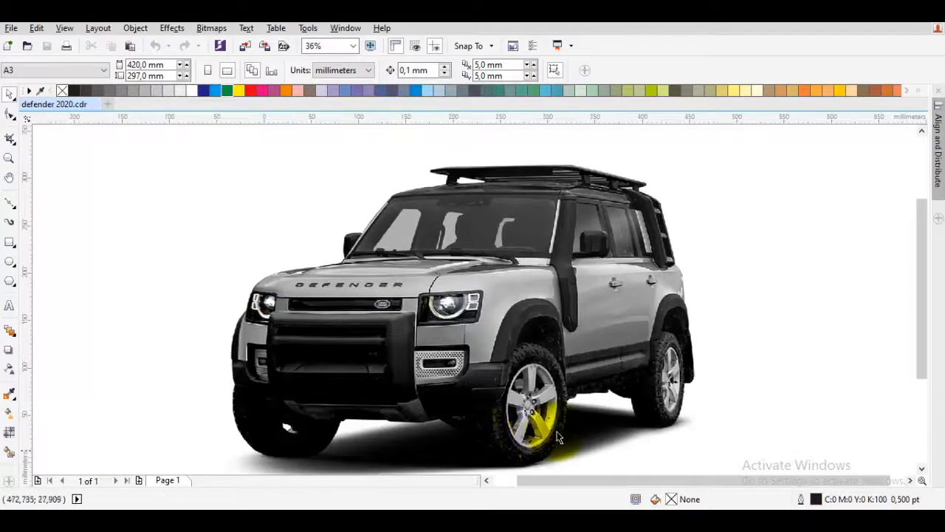
pyautogui.press('F12')
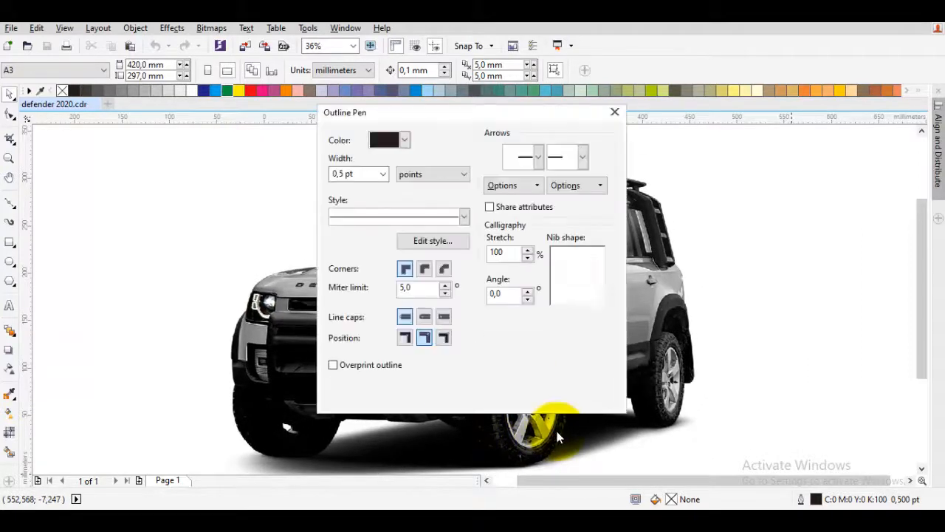
pyautogui.press('space')
pyautogui.press('Return')
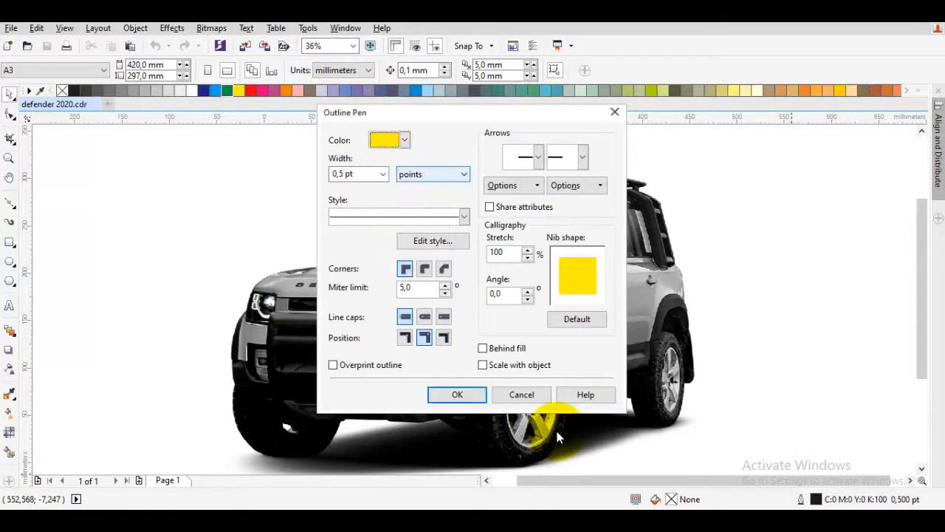
pyautogui.press('Return')
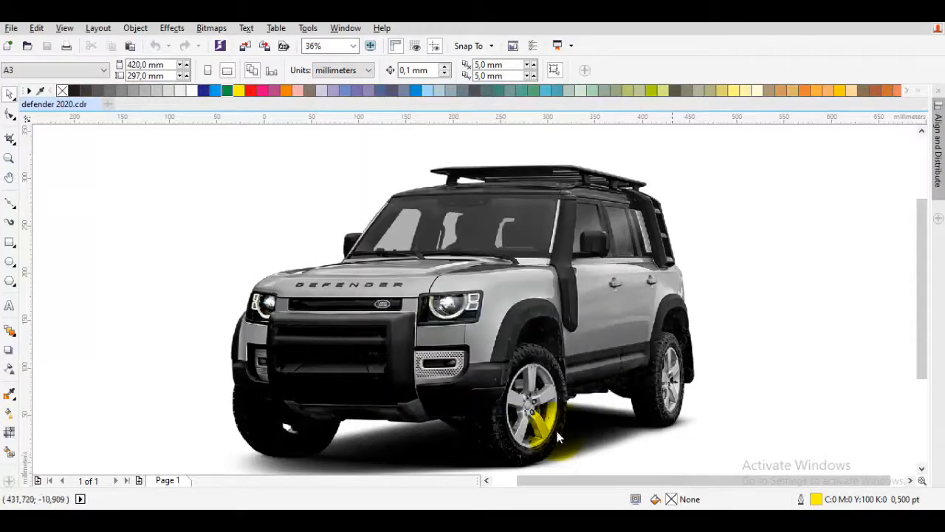
# Step: Set the default uniform fill to rich black, with C, M, Y and K all at 100
pyautogui.press('F11')
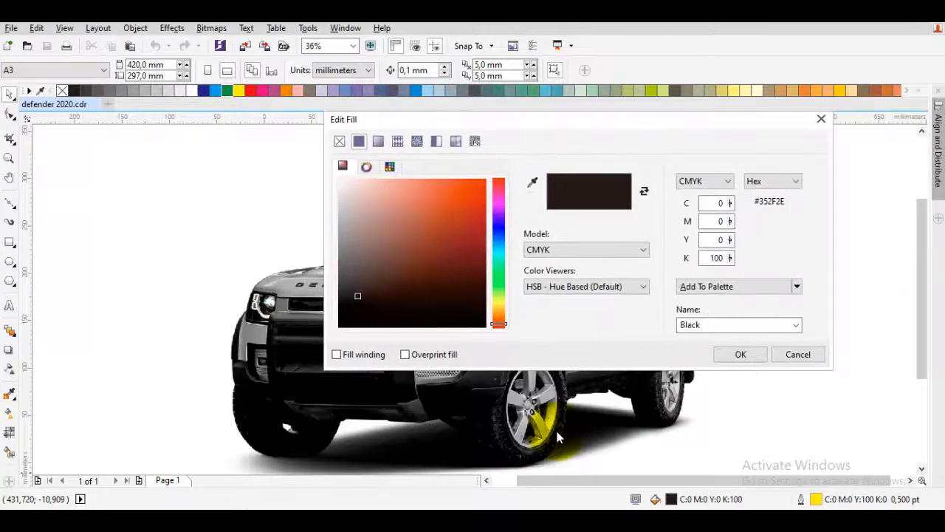
pyautogui.write('100')
pyautogui.press('Tab')
pyautogui.write('100')
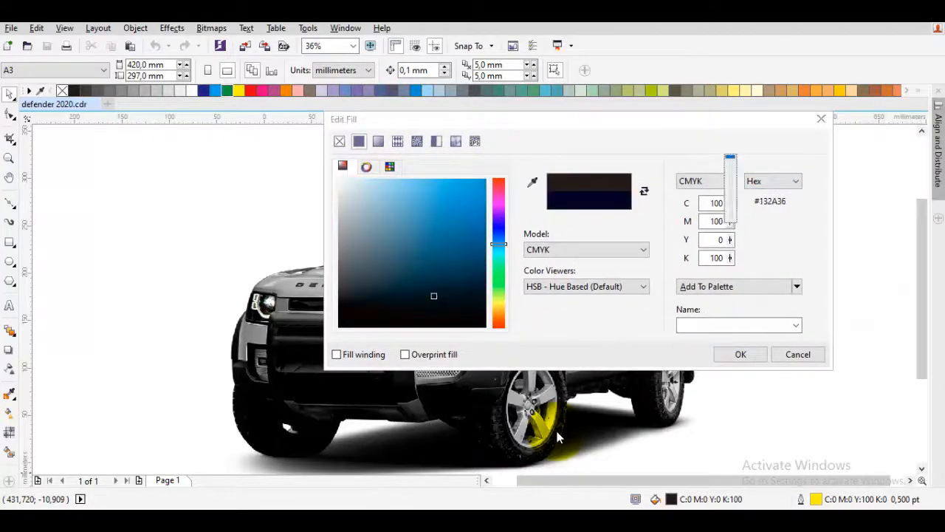
pyautogui.press('Tab')
pyautogui.write('100')
pyautogui.press('Tab')
pyautogui.press('Tab')
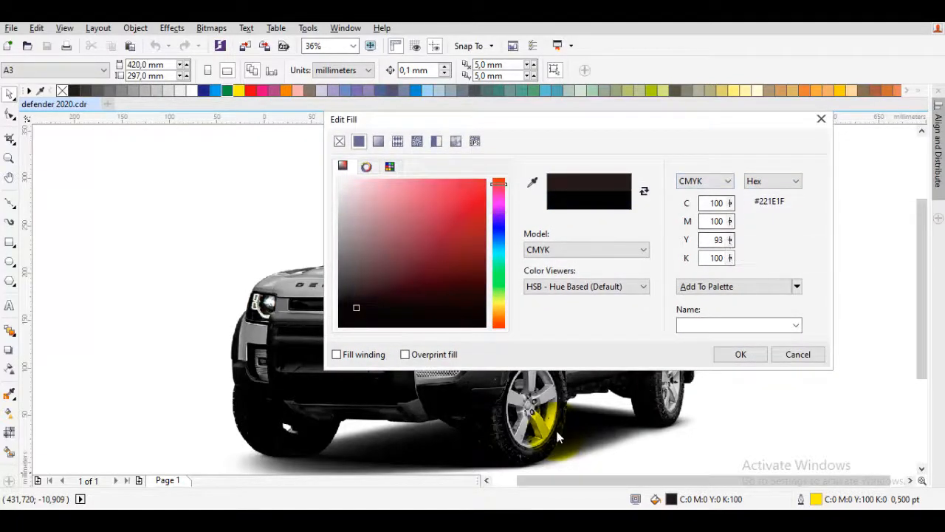
pyautogui.press('Return')
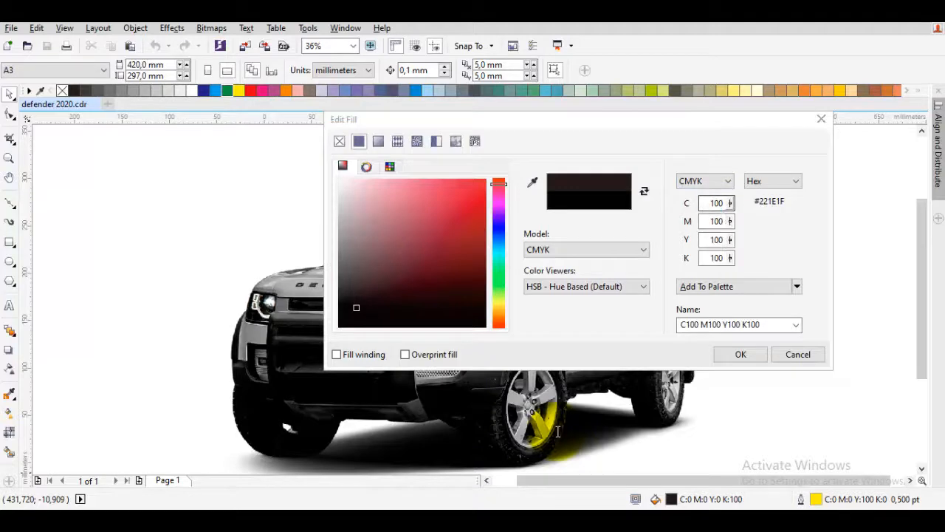
pyautogui.click(740, 354)
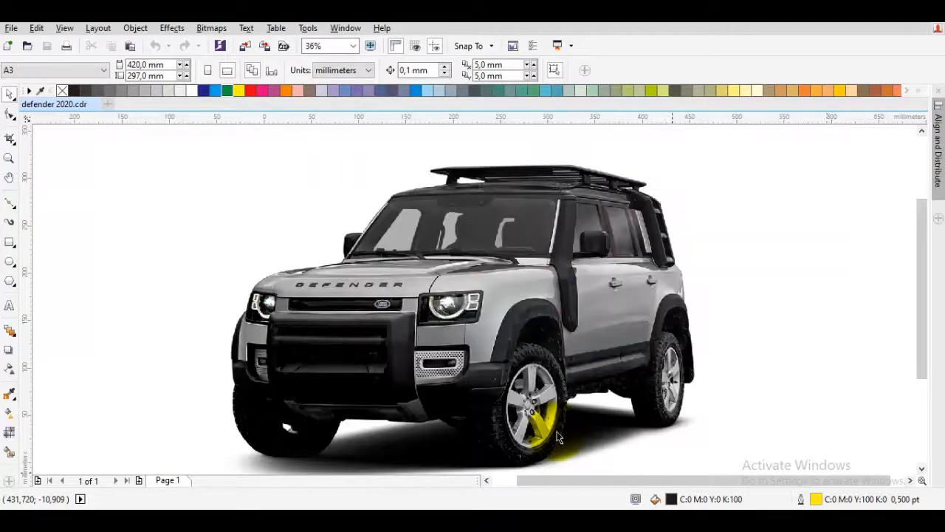
# Step: Start a Pen tool path with a nearly horizontal line about 110 mm long under the front guard's middle crossbar
pyautogui.moveTo(636, 326); pyautogui.dragTo(670, 320)
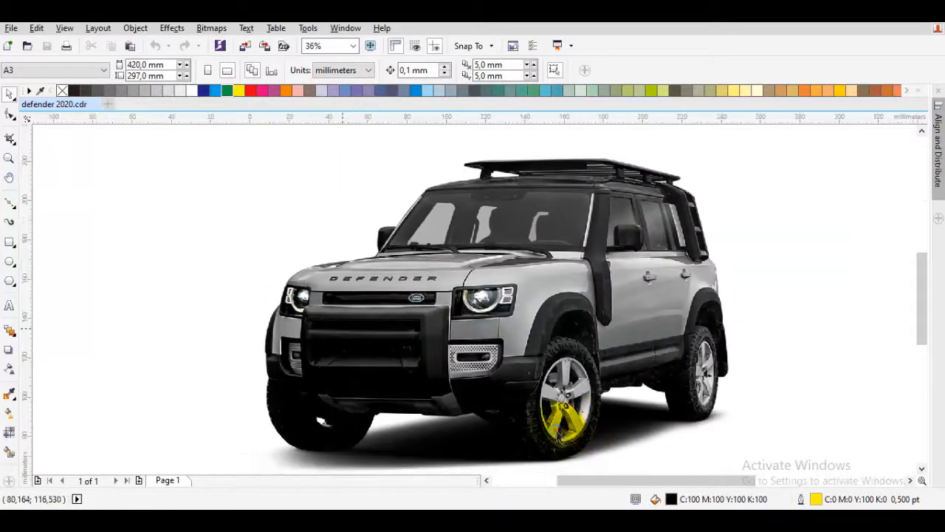
pyautogui.scroll(2, 559, 436)
pyautogui.press('p')
pyautogui.moveTo(557, 435); pyautogui.dragTo(523, 414)
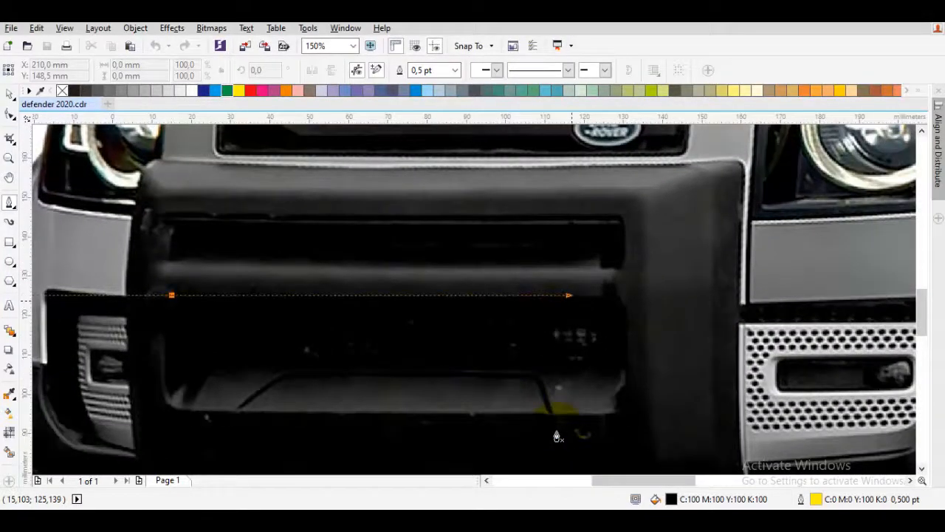
pyautogui.scroll(1, 602, 297)
pyautogui.click(603, 293)
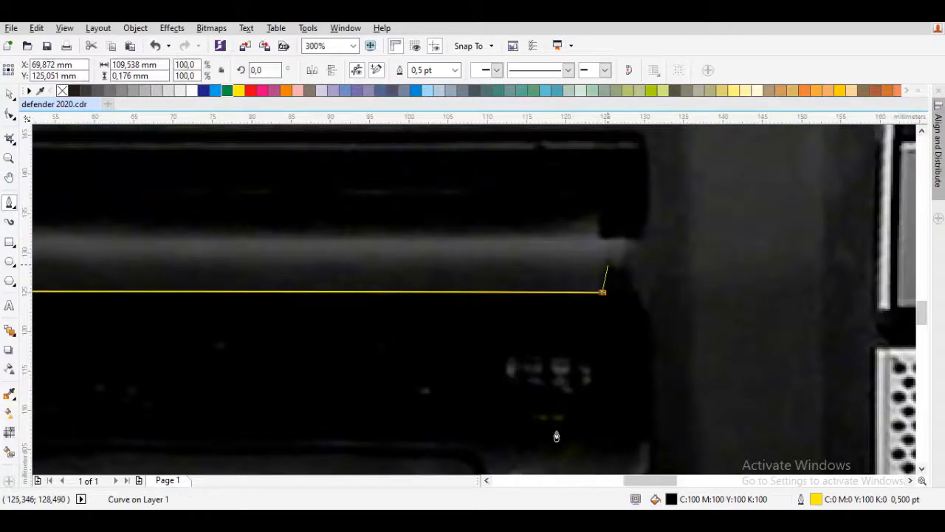
# Step: Continue the path up around the crossbar's right end and curve it down the right side of the dark opening
pyautogui.click(608, 257)
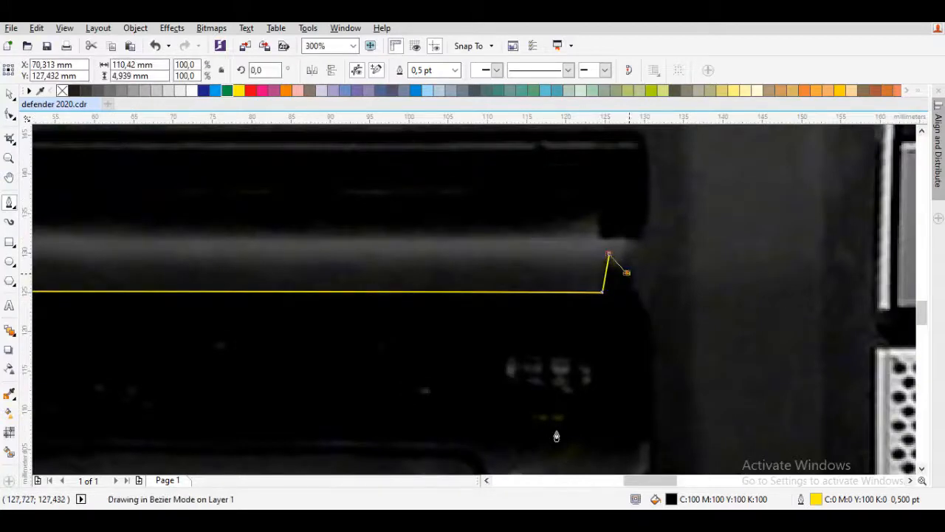
pyautogui.scroll(-3, 556, 436)
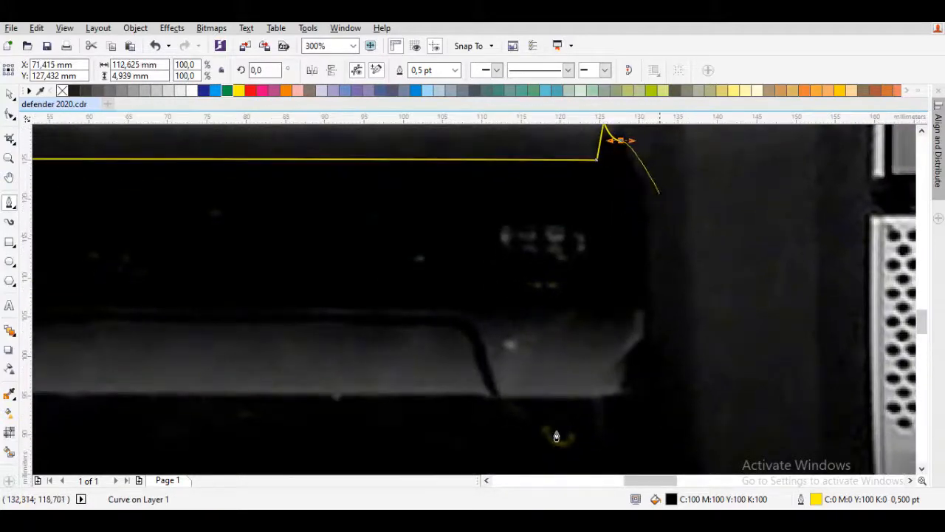
pyautogui.scroll(2, 556, 436)
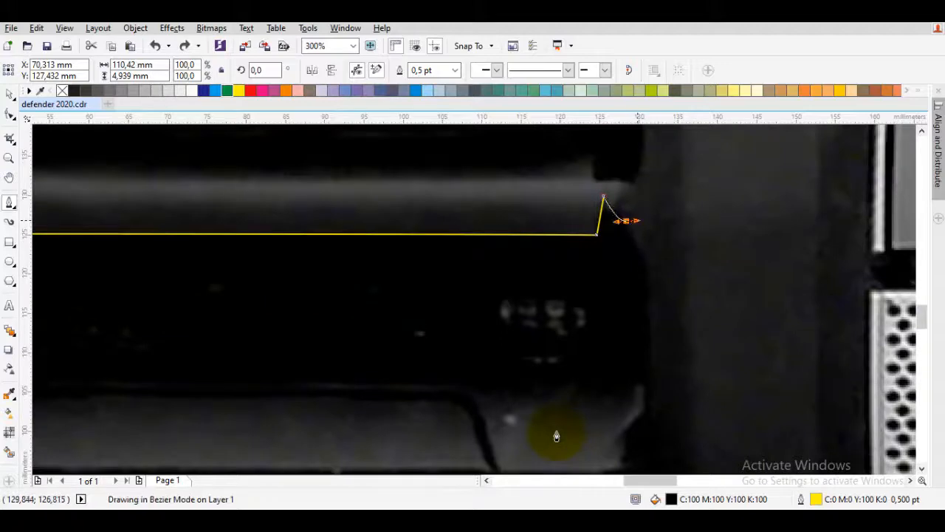
pyautogui.scroll(-1, 555, 435)
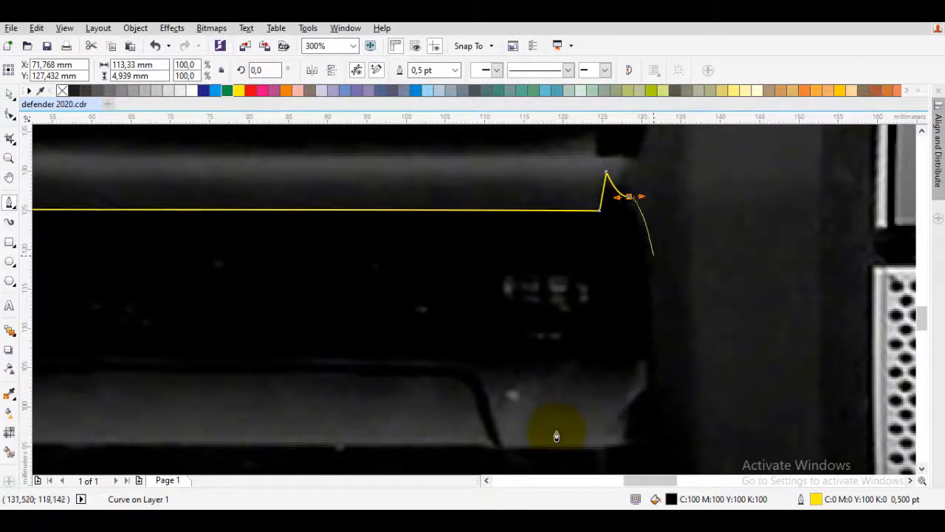
pyautogui.moveTo(652, 280); pyautogui.dragTo(653, 308)
pyautogui.scroll(-3, 645, 422)
pyautogui.scroll(-1, 681, 258)
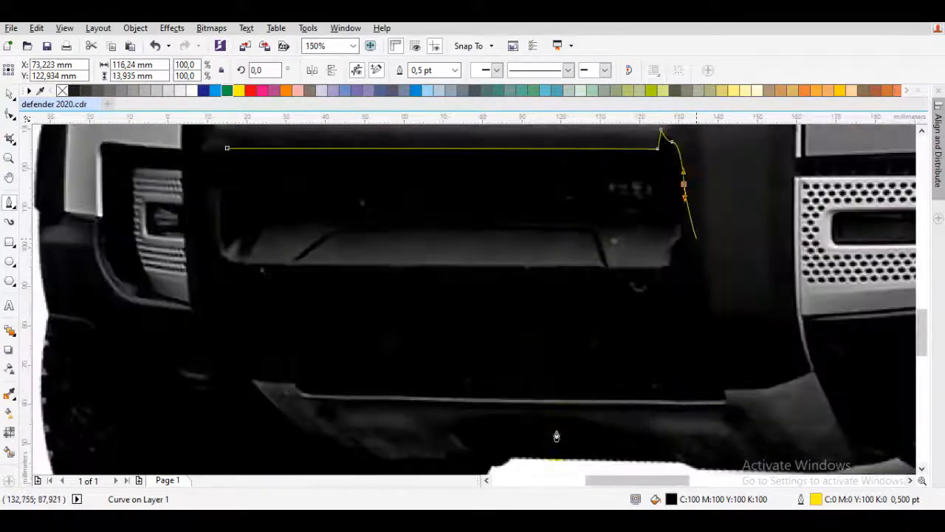
pyautogui.scroll(2, 672, 258)
pyautogui.scroll(1, 556, 431)
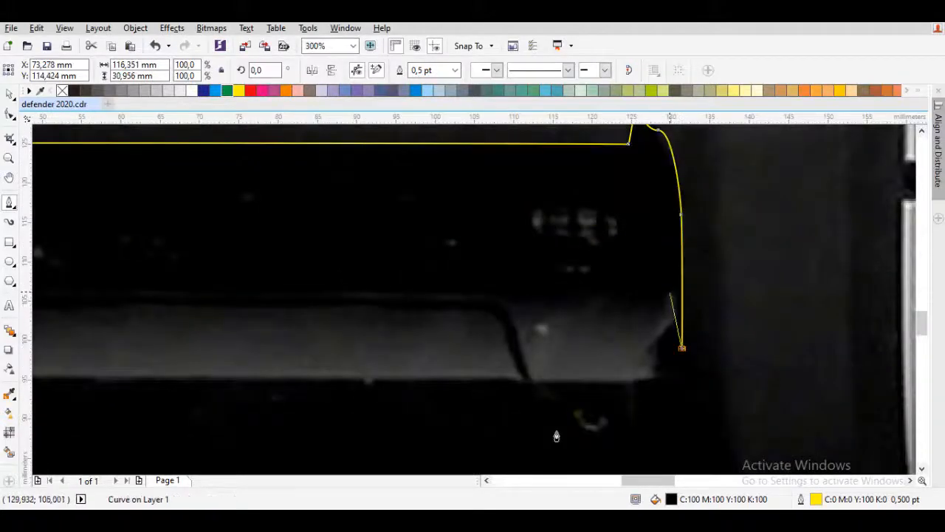
# Step: Trace the path leftward along the upper edge of the grey lower strip and around the notches at its left corner
pyautogui.hscroll(-1, 556, 430)
pyautogui.hscroll(-8, 556, 431)
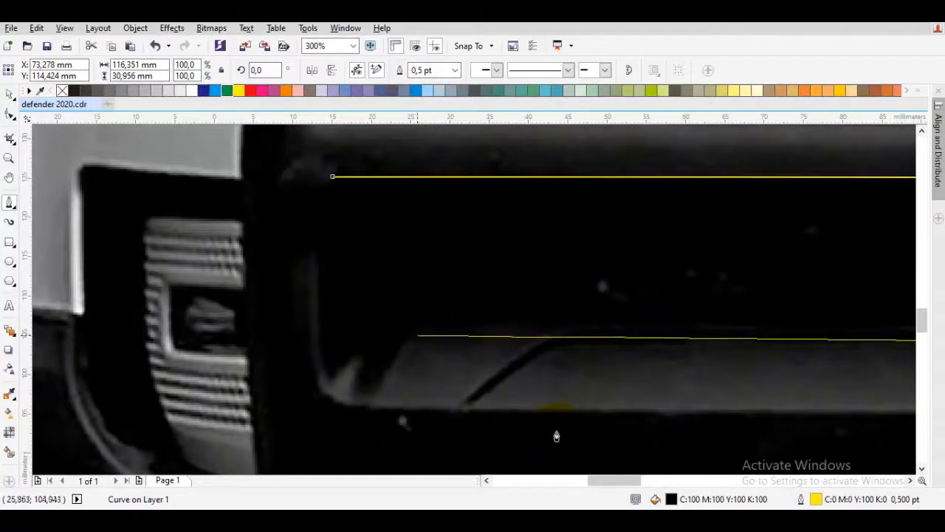
pyautogui.click(415, 334)
pyautogui.click(374, 390)
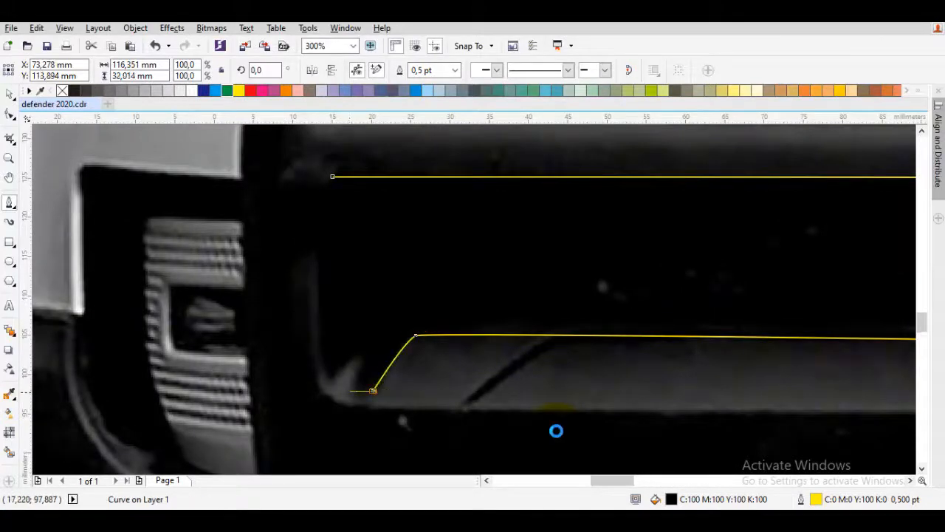
pyautogui.scroll(1, 350, 390)
pyautogui.click(350, 390)
pyautogui.click(369, 339)
pyautogui.click(323, 375)
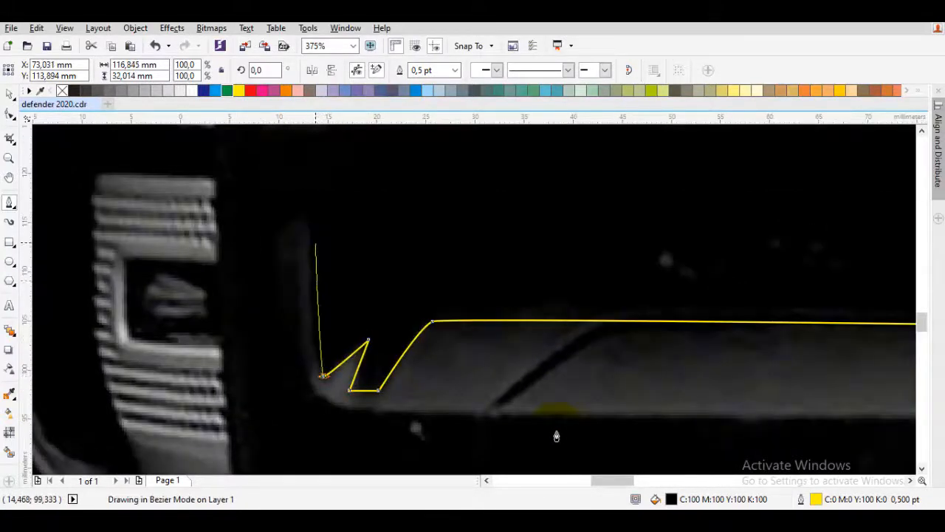
# Step: Trace the path up the opening's left inner edge and back down its outer side to the grey strip's lower corner
pyautogui.moveTo(311, 225); pyautogui.dragTo(313, 302)
pyautogui.click(304, 287)
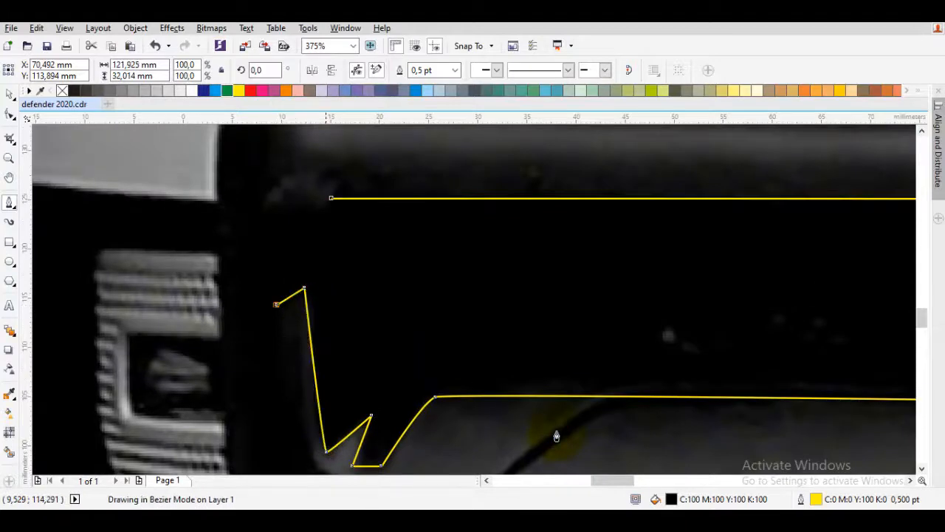
pyautogui.moveTo(318, 471); pyautogui.dragTo(277, 308)
pyautogui.moveTo(670, 317); pyautogui.dragTo(440, 327)
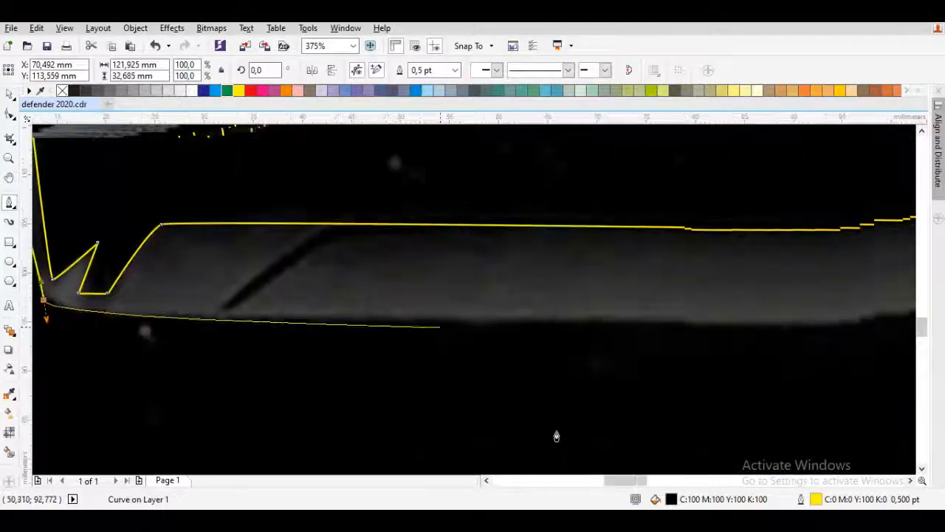
pyautogui.scroll(-2, 556, 436)
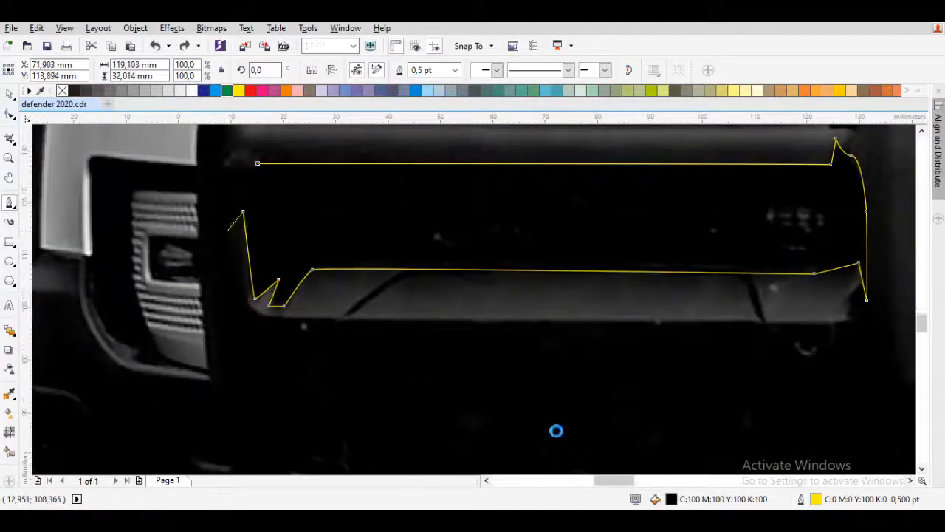
pyautogui.scroll(2, 557, 437)
pyautogui.moveTo(258, 391); pyautogui.dragTo(251, 338)
# Step: Trace the path along the grey strip's lower edge to the front guard's right upright, replacing the misplaced end node
pyautogui.scroll(-2, 556, 435)
pyautogui.hscroll(5, 556, 436)
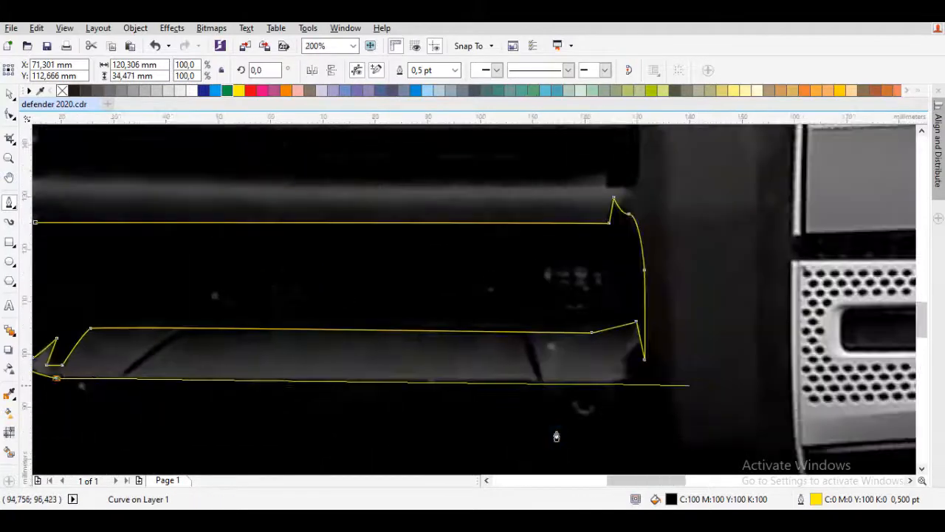
pyautogui.click(613, 385)
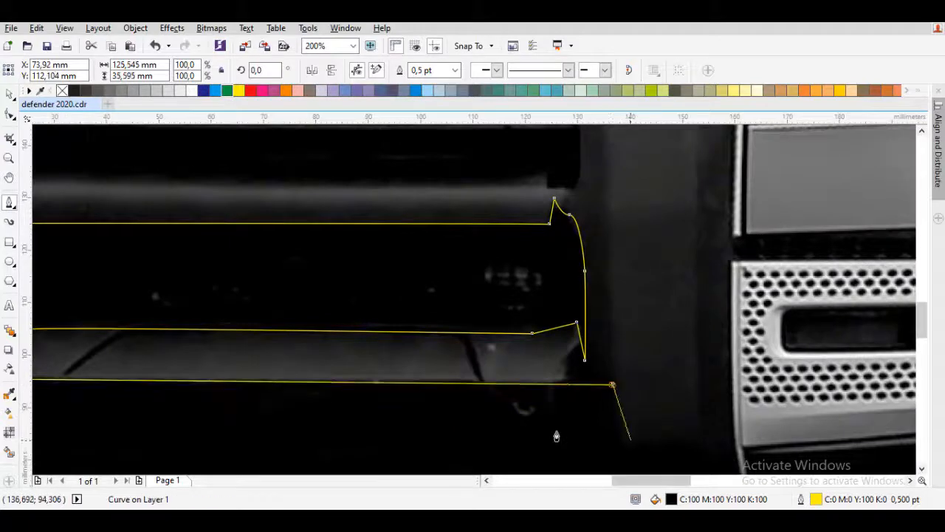
pyautogui.hotkey('ctrl', 'z')
pyautogui.click(602, 385)
# Step: Run the path straight up beside the opening, then down the right upright's inner edge and across its lower end
pyautogui.moveTo(602, 222); pyautogui.dragTo(601, 254)
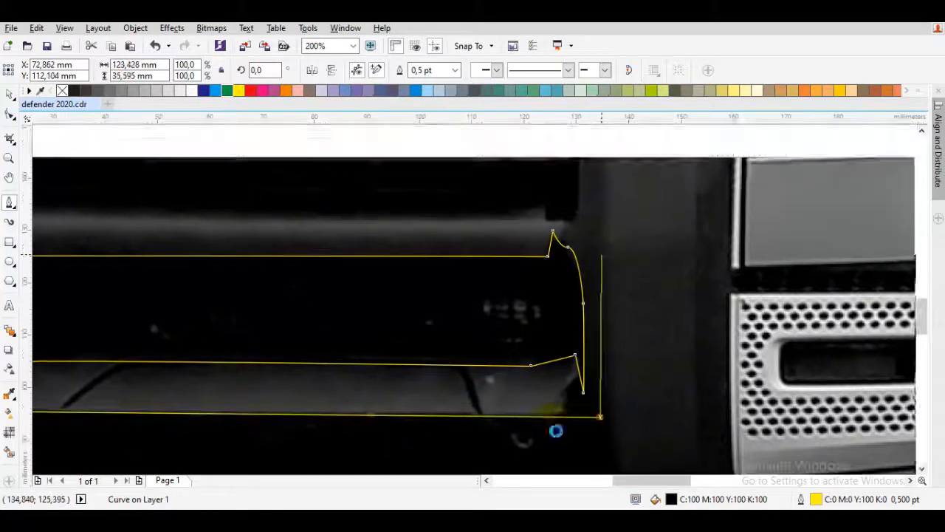
pyautogui.click(607, 203)
pyautogui.hotkey('ctrl', 'z')
pyautogui.click(600, 211)
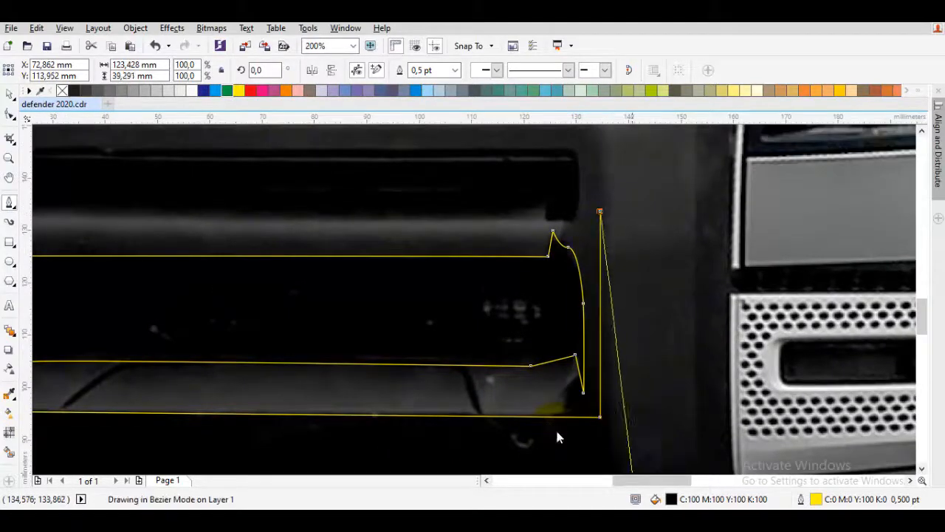
pyautogui.scroll(-3, 557, 437)
pyautogui.click(625, 333)
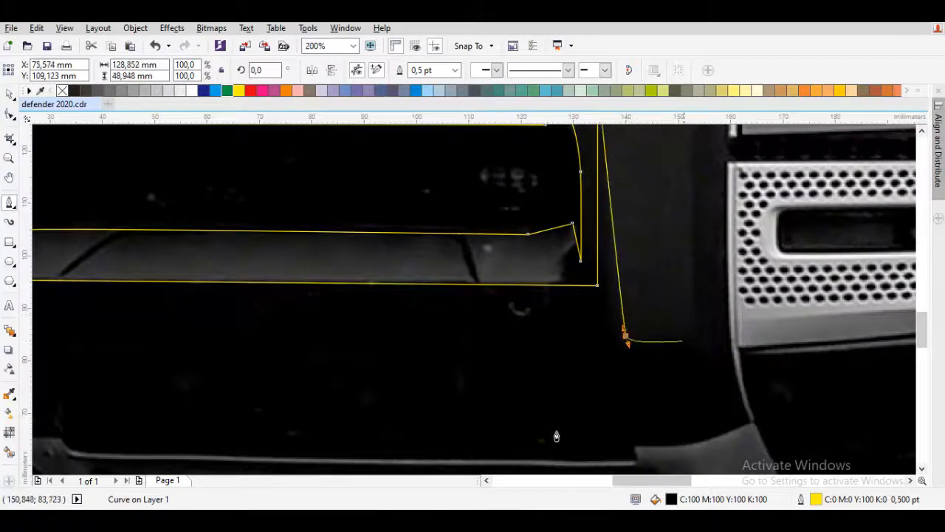
pyautogui.scroll(-2, 557, 437)
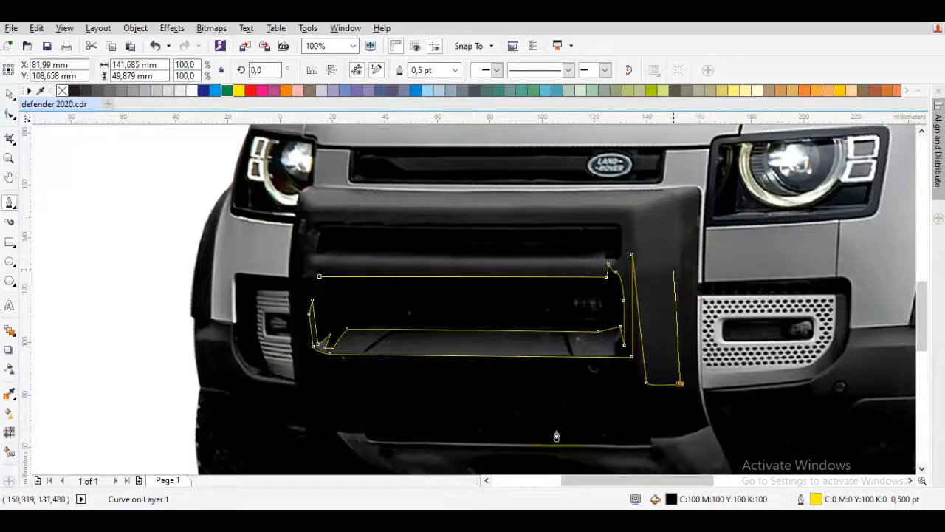
# Step: Trace the path up the right upright's outer edge to crossbar height and add a narrow notch pointing inward
pyautogui.scroll(2, 557, 436)
pyautogui.click(681, 275)
pyautogui.moveTo(687, 164); pyautogui.dragTo(665, 239)
pyautogui.hotkey('ctrl', 'z')
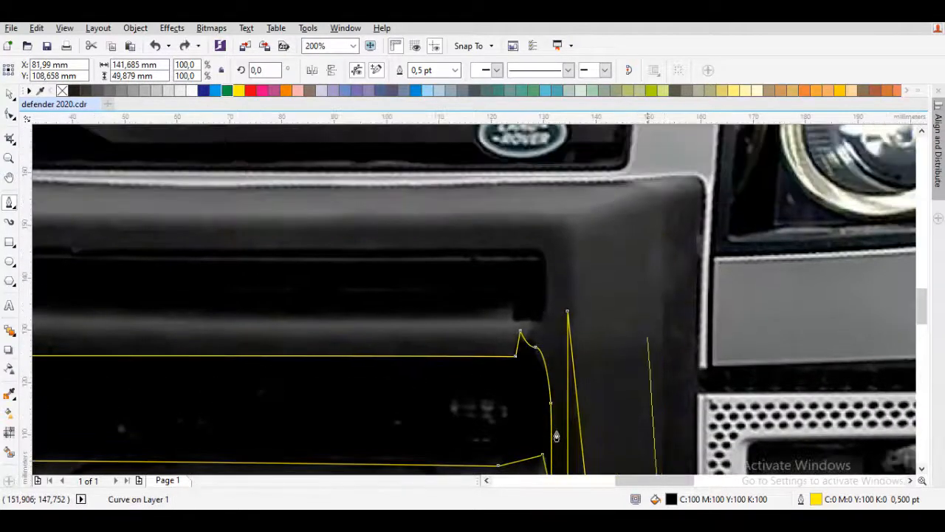
pyautogui.hotkey('ctrl', 'shift', 'z')
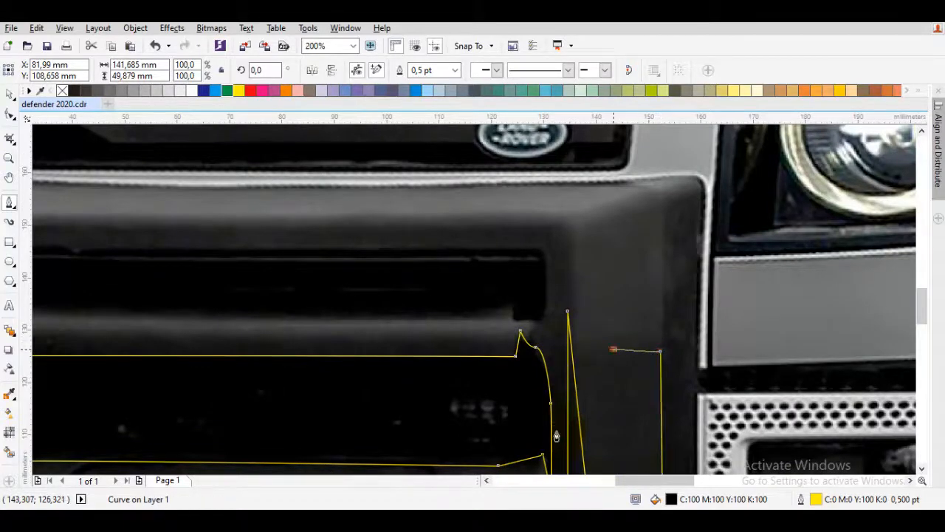
pyautogui.scroll(1, 664, 343)
pyautogui.click(654, 344)
# Step: Extend the path up the right upright's outer side and back down to just below its lower end, replacing the misplaced node
pyautogui.moveTo(670, 163); pyautogui.dragTo(666, 271)
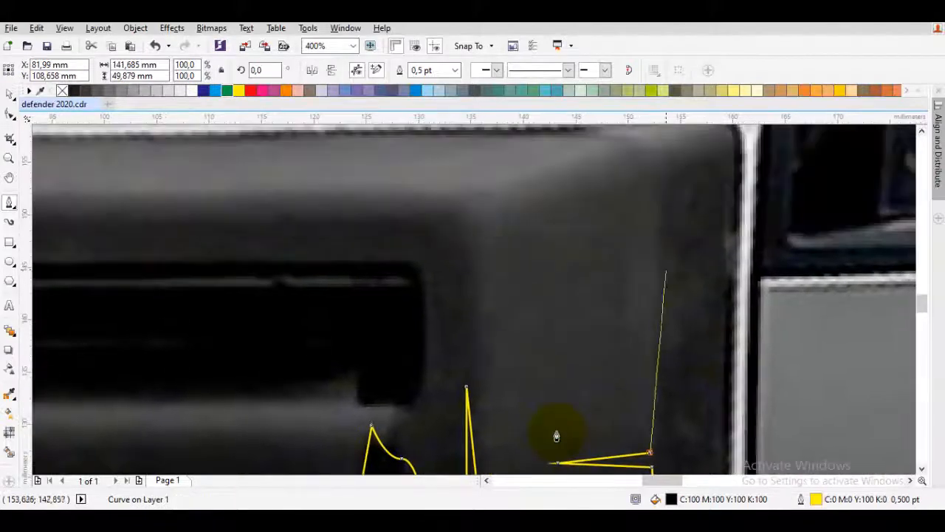
pyautogui.click(657, 232)
pyautogui.scroll(-1, 653, 297)
pyautogui.moveTo(644, 413); pyautogui.dragTo(674, 171)
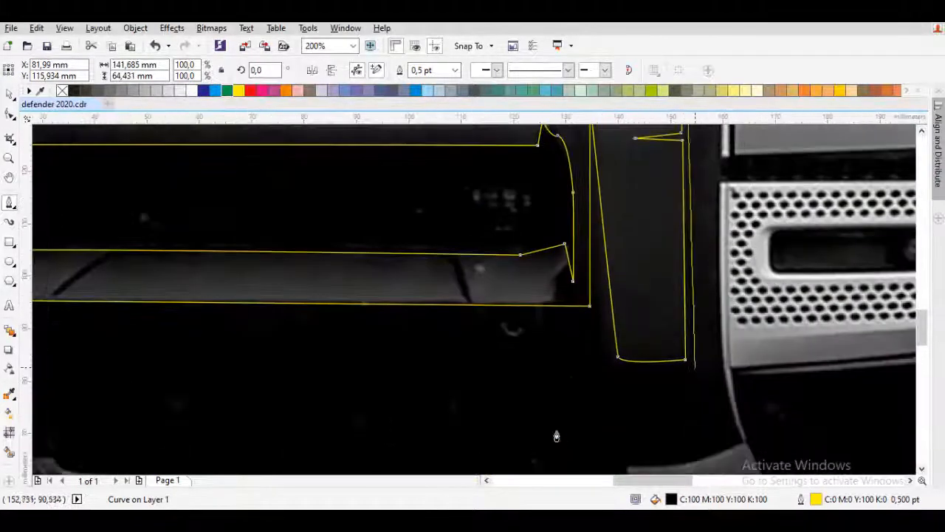
pyautogui.moveTo(695, 367); pyautogui.dragTo(696, 357)
pyautogui.click(705, 345)
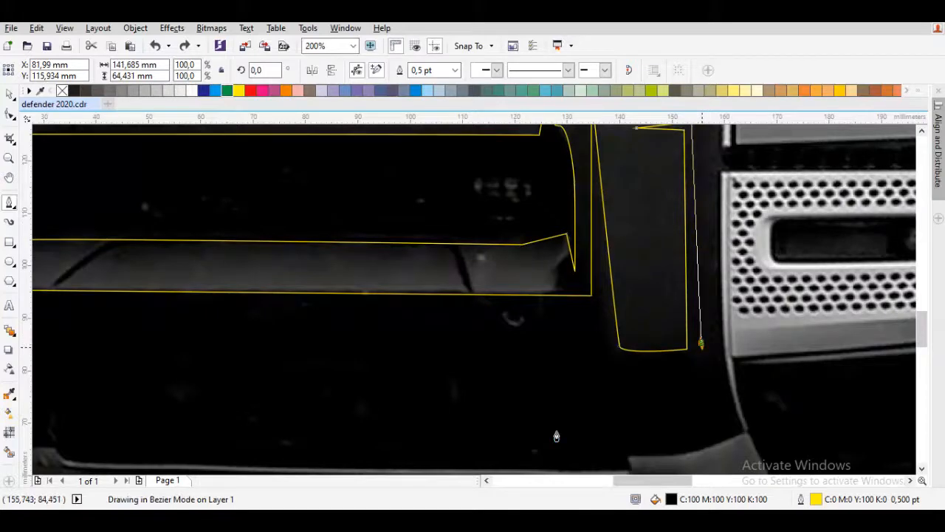
pyautogui.click(701, 344)
# Step: Trace the path down the bumper's right edge and along the upper edge of the right grey corner piece to the thin light strip
pyautogui.click(724, 362)
pyautogui.moveTo(747, 430); pyautogui.dragTo(727, 307)
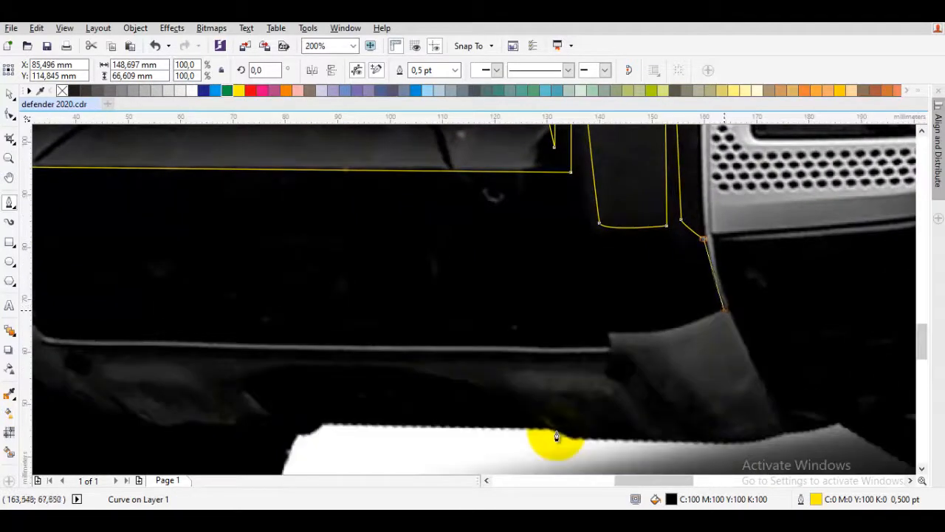
pyautogui.click(724, 308)
pyautogui.click(667, 330)
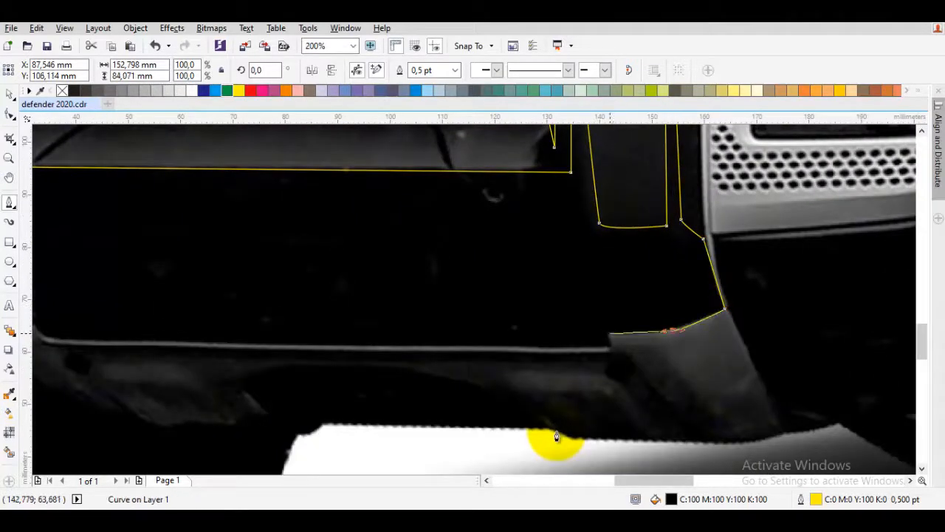
pyautogui.scroll(2, 723, 340)
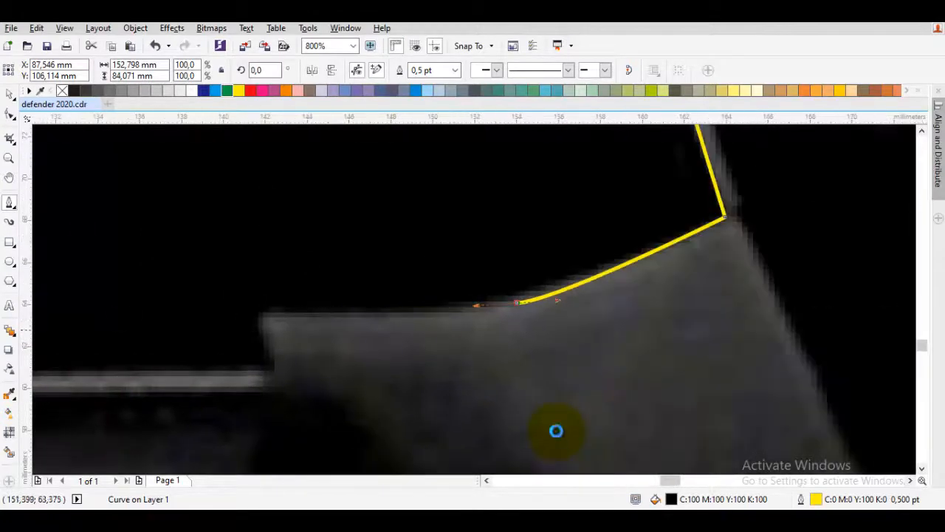
pyautogui.click(495, 304)
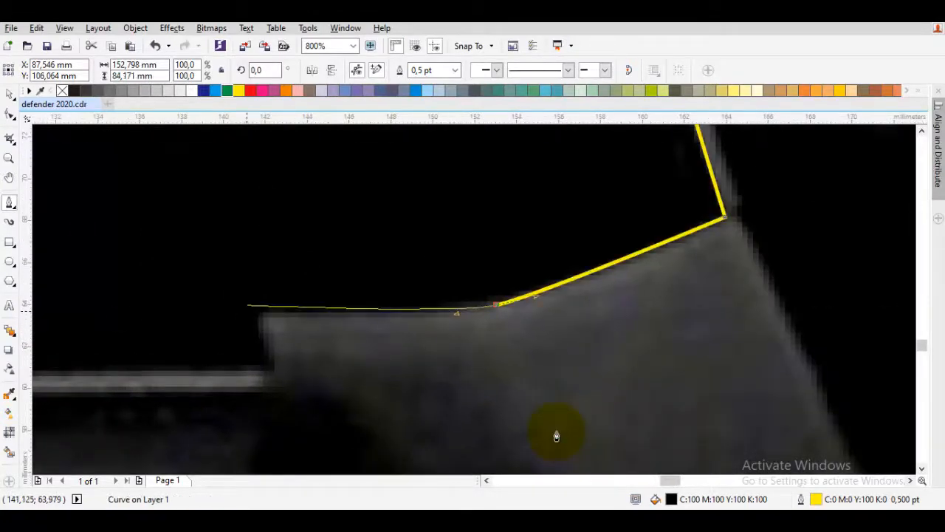
pyautogui.click(263, 304)
pyautogui.moveTo(274, 364); pyautogui.dragTo(392, 337)
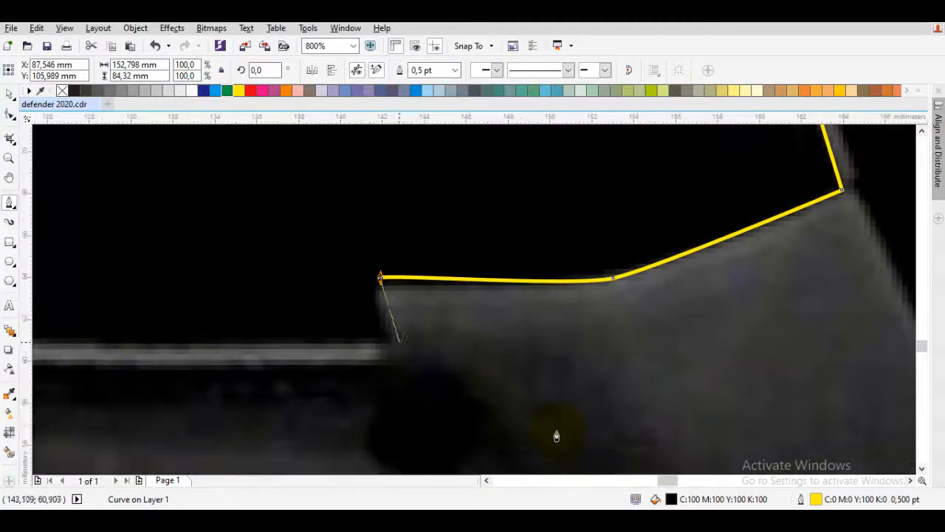
pyautogui.click(393, 343)
# Step: Trace the path along the thin light strip's upper edge to the tip of the left grey lower piece
pyautogui.scroll(-2, 556, 436)
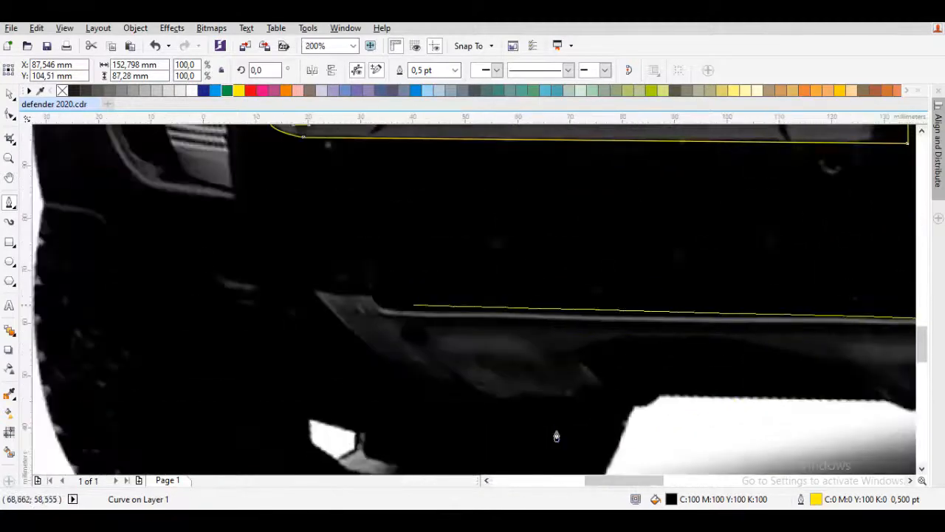
pyautogui.click(386, 308)
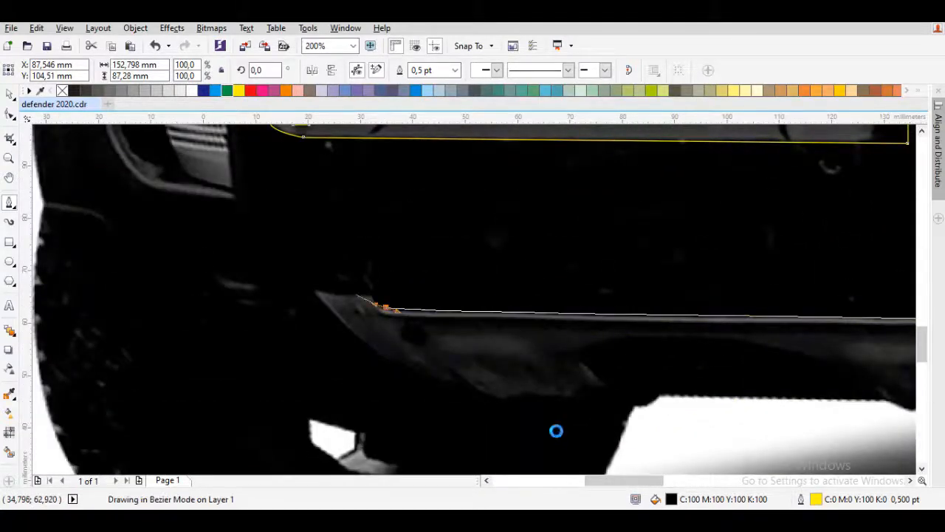
pyautogui.moveTo(276, 281); pyautogui.dragTo(351, 300)
pyautogui.click(385, 311)
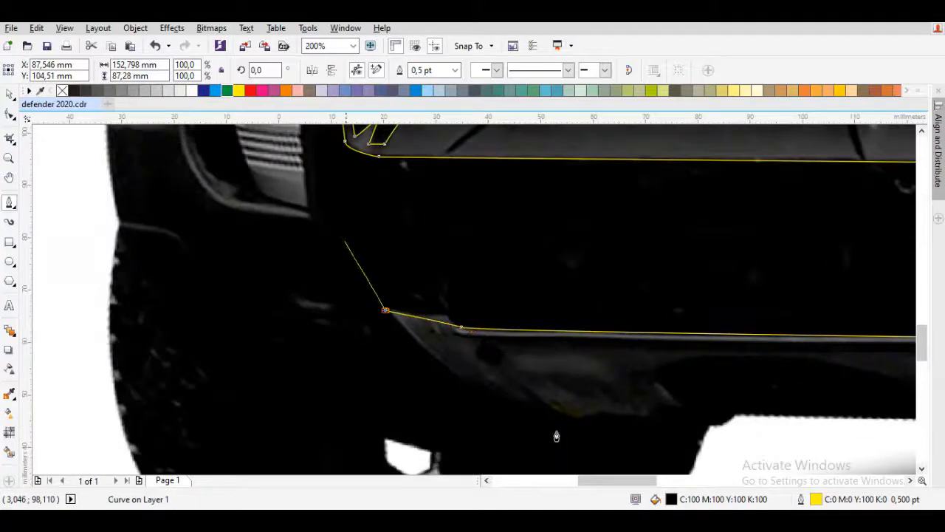
# Step: Trace the left grey lower piece's underside, adding a narrow notch that points up into it
pyautogui.moveTo(293, 142); pyautogui.dragTo(441, 330)
pyautogui.moveTo(495, 374); pyautogui.dragTo(478, 196)
pyautogui.scroll(-3, 555, 430)
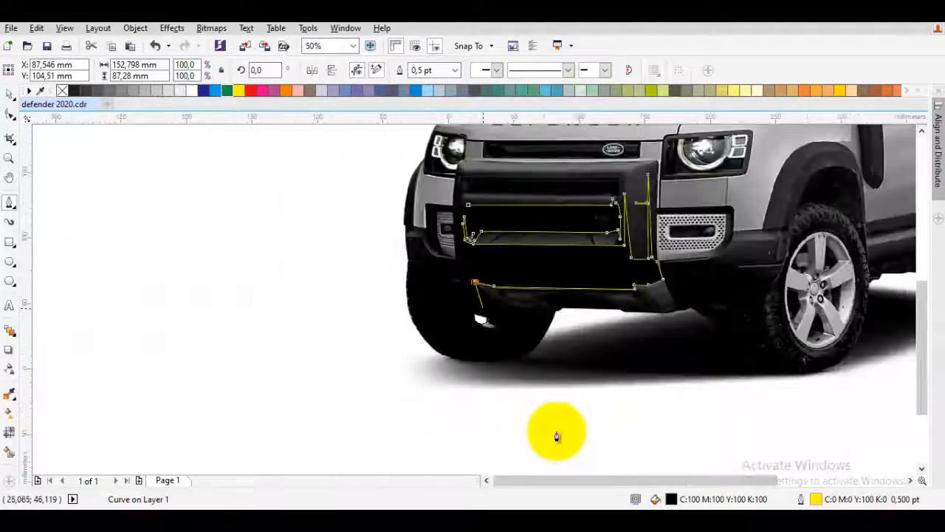
pyautogui.scroll(3, 555, 434)
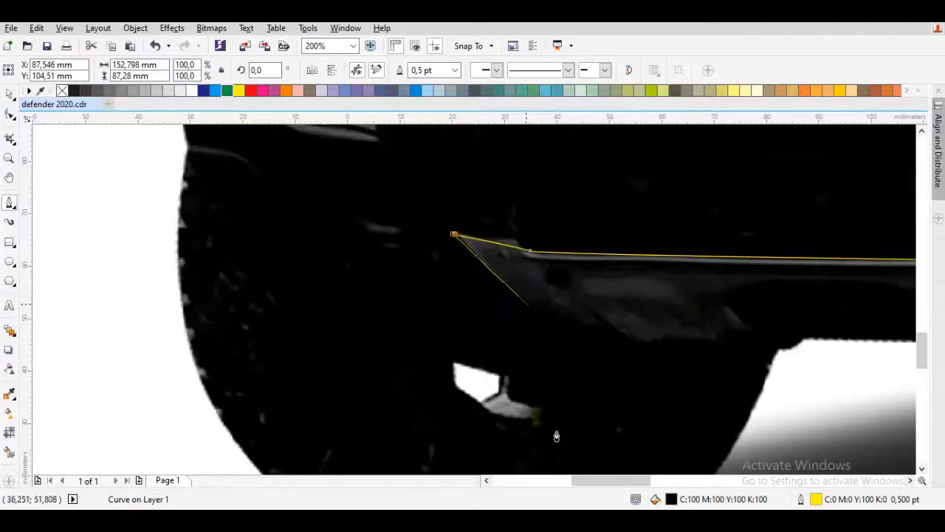
pyautogui.click(523, 300)
pyautogui.click(591, 324)
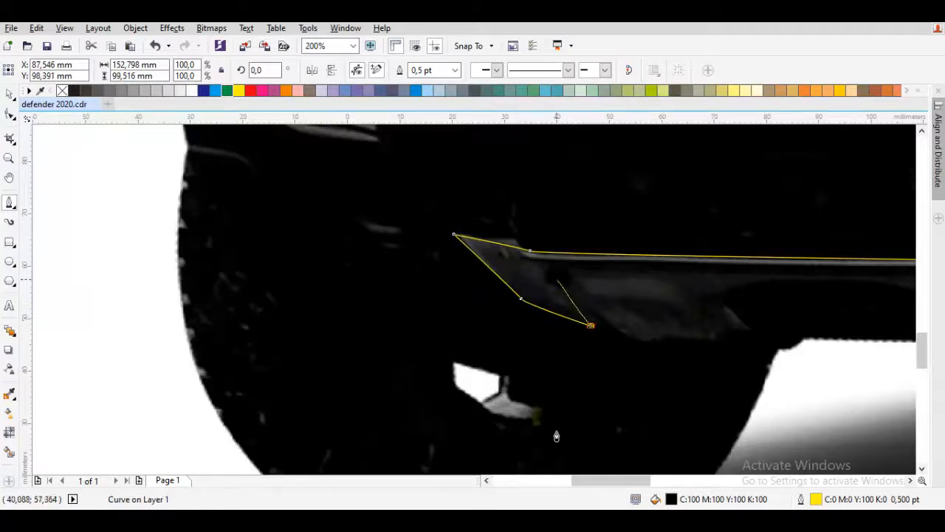
pyautogui.click(556, 279)
pyautogui.click(622, 334)
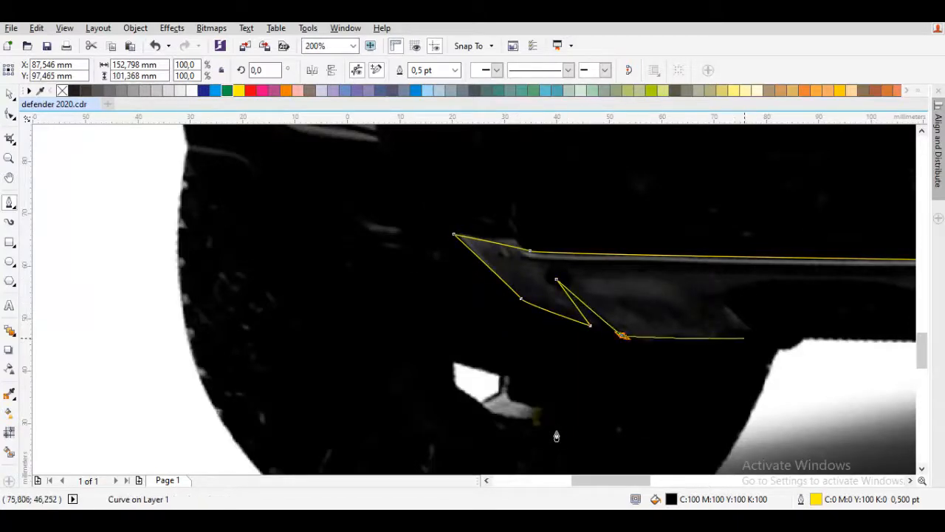
# Step: Outline the left grey piece's right end and run the path along the dark recess's upper edge, replacing the misplaced nodes
pyautogui.moveTo(720, 293); pyautogui.dragTo(424, 312)
pyautogui.click(422, 311)
pyautogui.moveTo(683, 307); pyautogui.dragTo(653, 309)
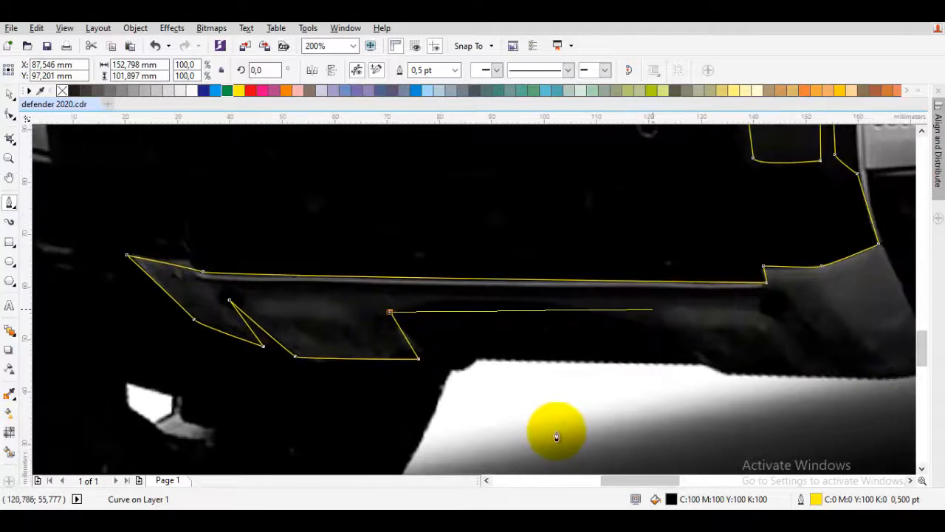
pyautogui.click(378, 301)
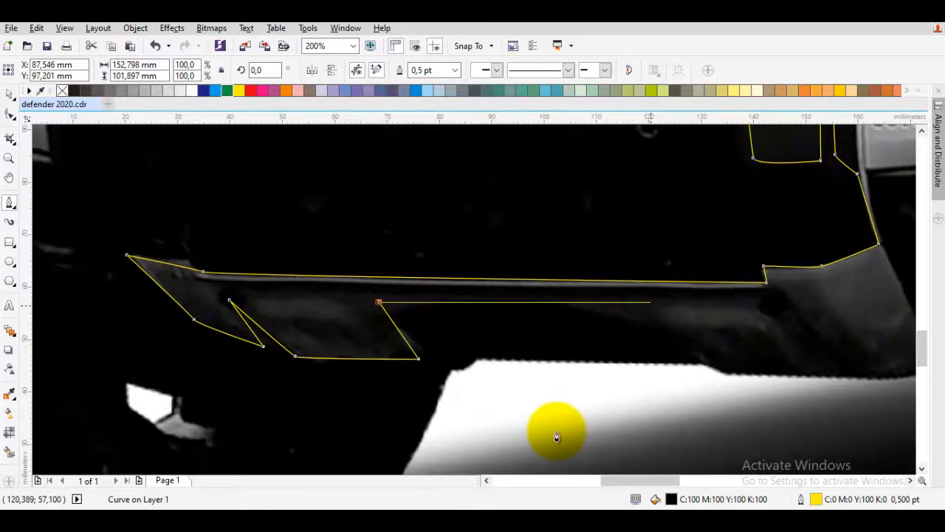
pyautogui.click(650, 301)
pyautogui.hotkey('ctrl', 'z')
pyautogui.click(666, 305)
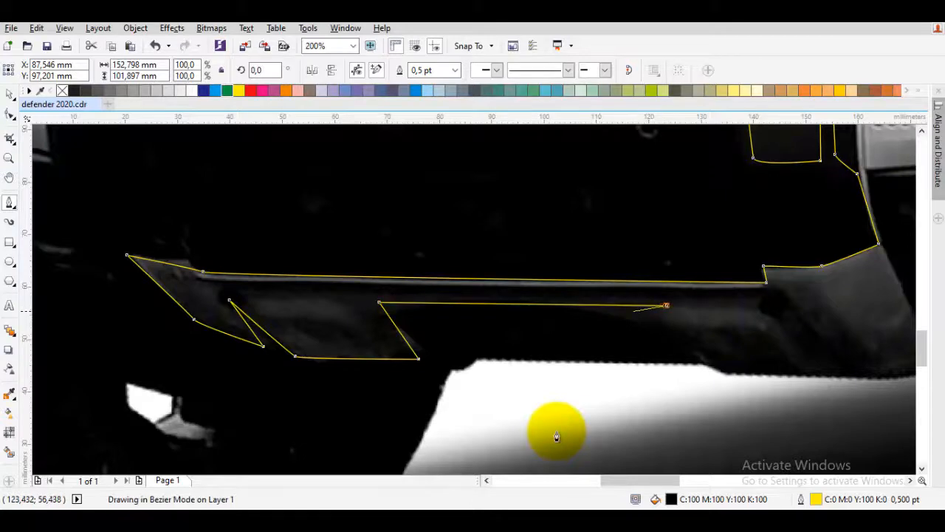
# Step: Trace the right grey piece's lower outline to its far corner, then follow the bumper's bottom edge back to the front wheel
pyautogui.moveTo(793, 372); pyautogui.dragTo(543, 345)
pyautogui.click(545, 342)
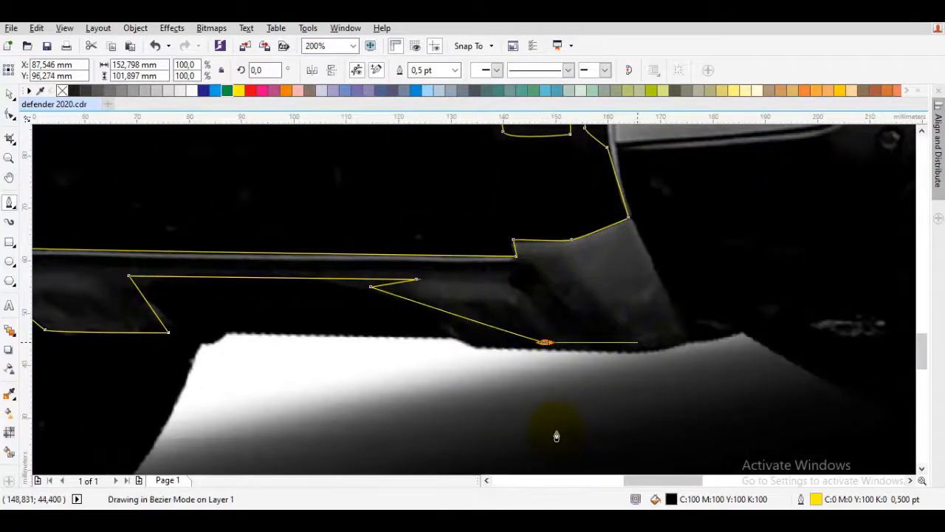
pyautogui.click(683, 342)
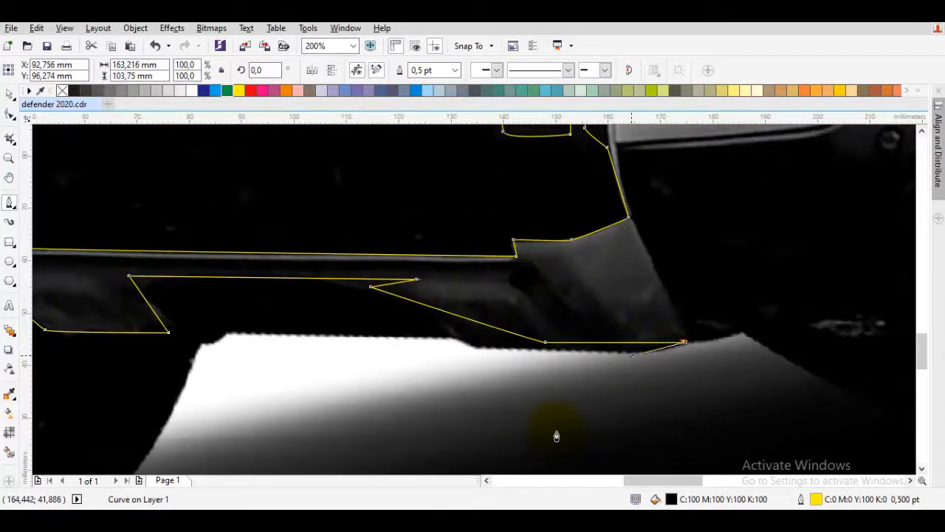
pyautogui.moveTo(631, 355); pyautogui.dragTo(620, 355)
pyautogui.click(472, 353)
pyautogui.click(450, 339)
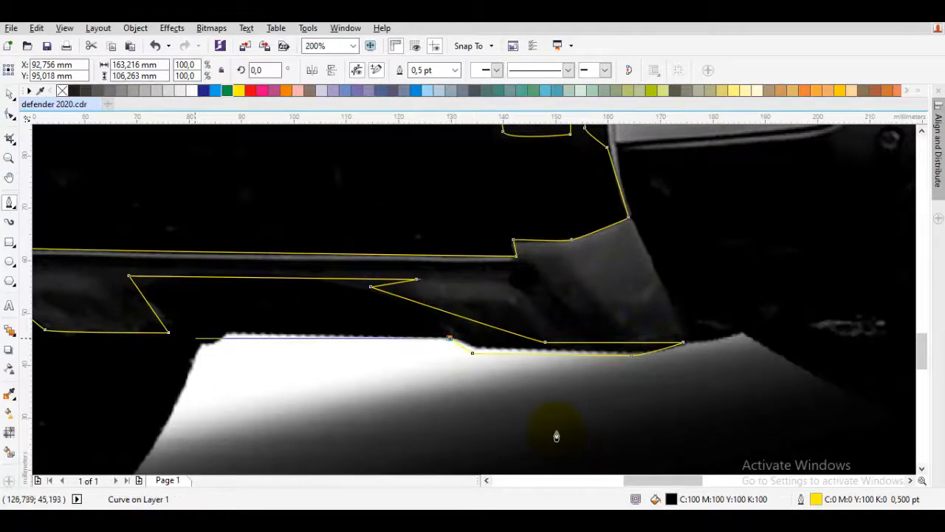
pyautogui.moveTo(206, 338); pyautogui.dragTo(552, 315)
# Step: Trace the front left tyre's contour with curved segments around its bottom and up its outer side, undoing the misplaced segment
pyautogui.scroll(-3, 557, 435)
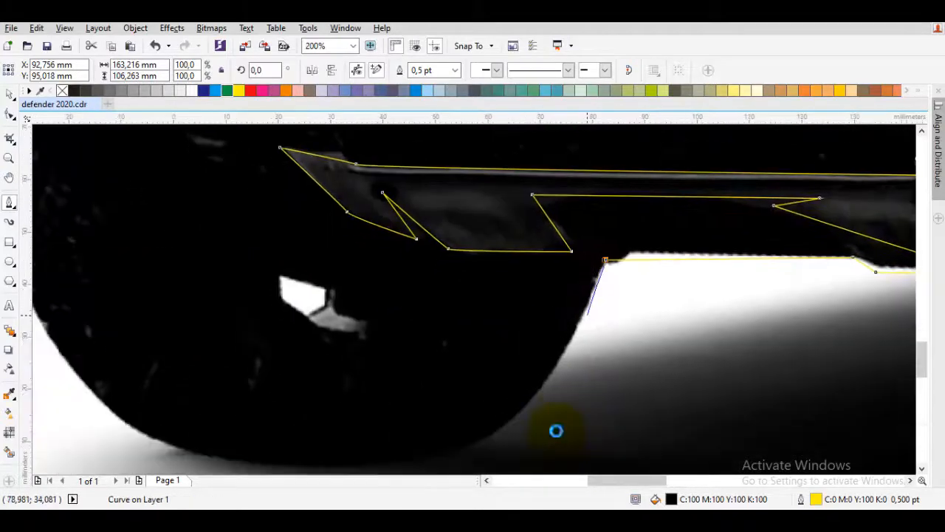
pyautogui.moveTo(561, 356); pyautogui.dragTo(503, 370)
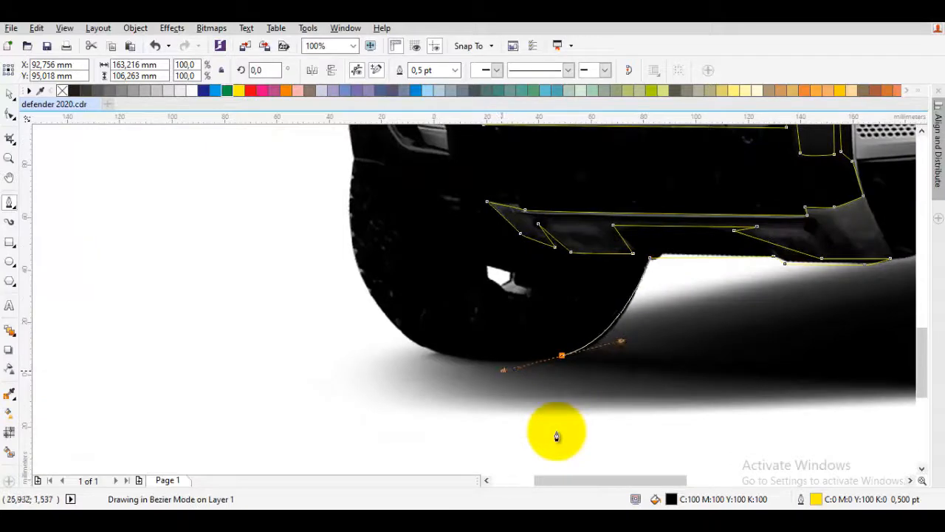
pyautogui.moveTo(372, 356); pyautogui.dragTo(471, 375)
pyautogui.moveTo(470, 311); pyautogui.dragTo(439, 232)
pyautogui.moveTo(454, 288); pyautogui.dragTo(455, 222)
pyautogui.hotkey('ctrl', 'z')
pyautogui.scroll(2, 556, 436)
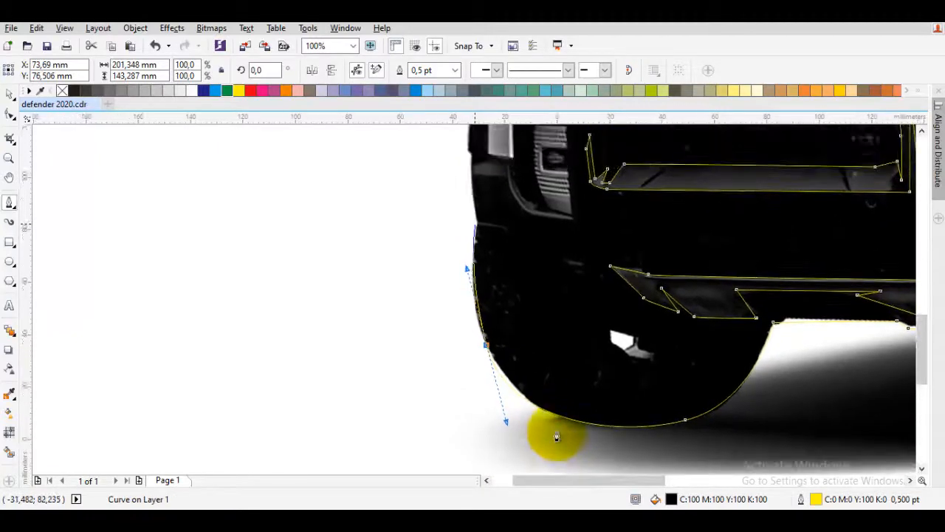
# Step: Trace the path up the bumper's outer left edge, then inward along the fog light surround's lower edge to its inner corner
pyautogui.click(471, 196)
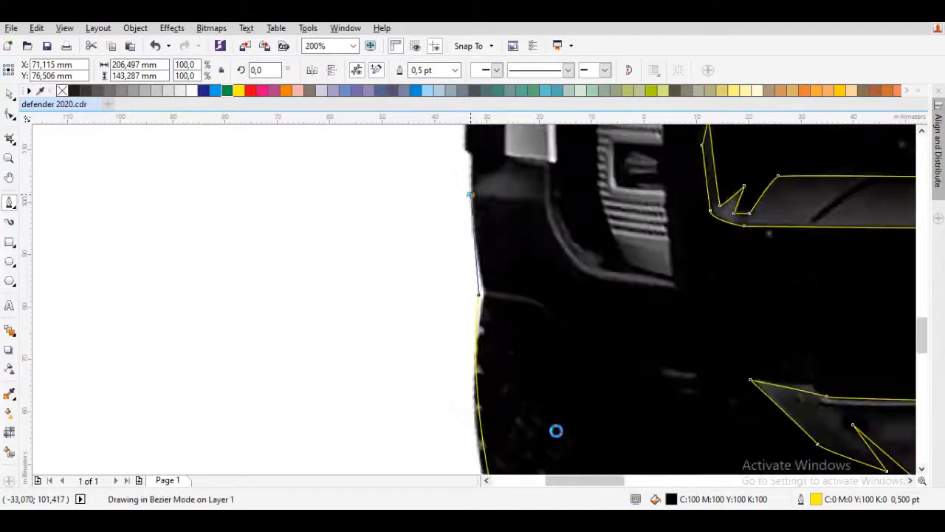
pyautogui.click(547, 208)
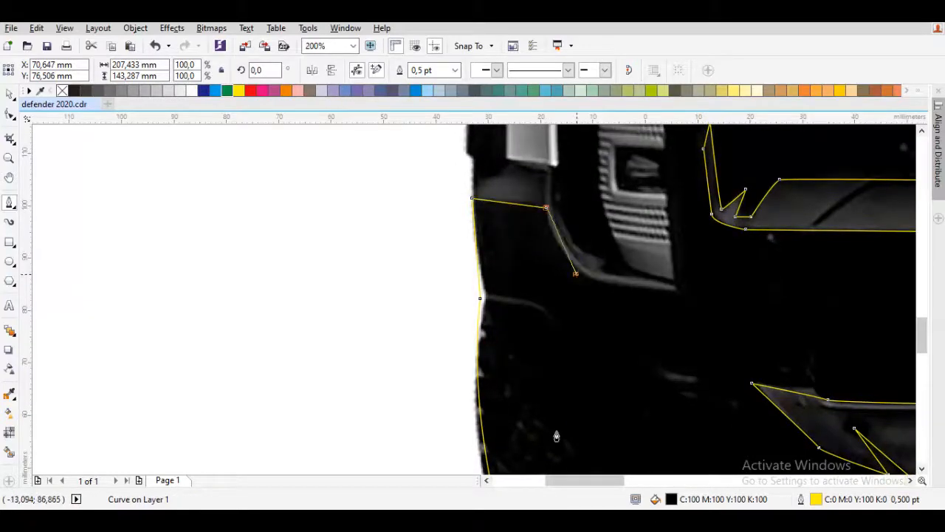
pyautogui.moveTo(576, 274); pyautogui.dragTo(586, 281)
pyautogui.click(681, 295)
pyautogui.moveTo(662, 171); pyautogui.dragTo(658, 302)
pyautogui.moveTo(666, 357); pyautogui.dragTo(668, 266)
pyautogui.hotkey('ctrl', 'z')
pyautogui.scroll(1, 670, 345)
pyautogui.click(676, 357)
pyautogui.scroll(-1, 670, 345)
# Step: Trace the path up the fog light's inner side and the grey panel's right edge to the guard below the headlight
pyautogui.moveTo(663, 166); pyautogui.dragTo(646, 268)
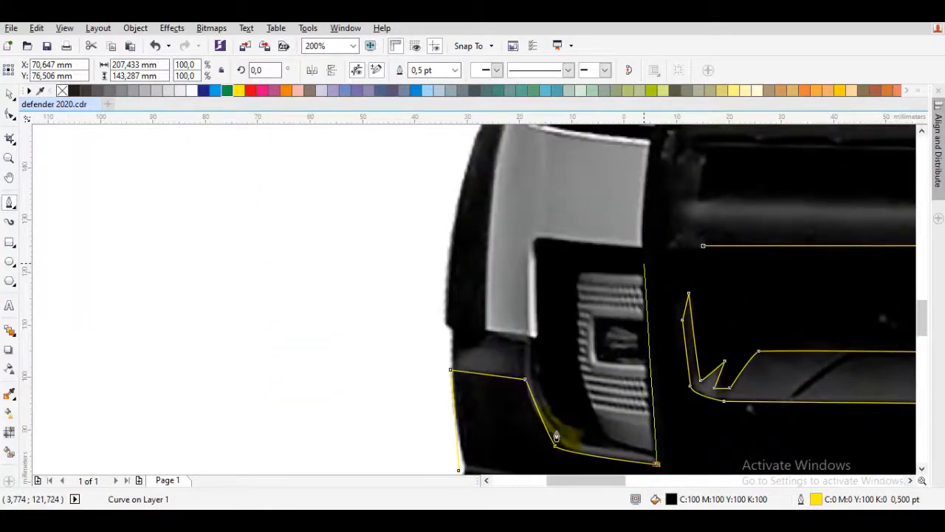
pyautogui.moveTo(638, 246); pyautogui.dragTo(644, 292)
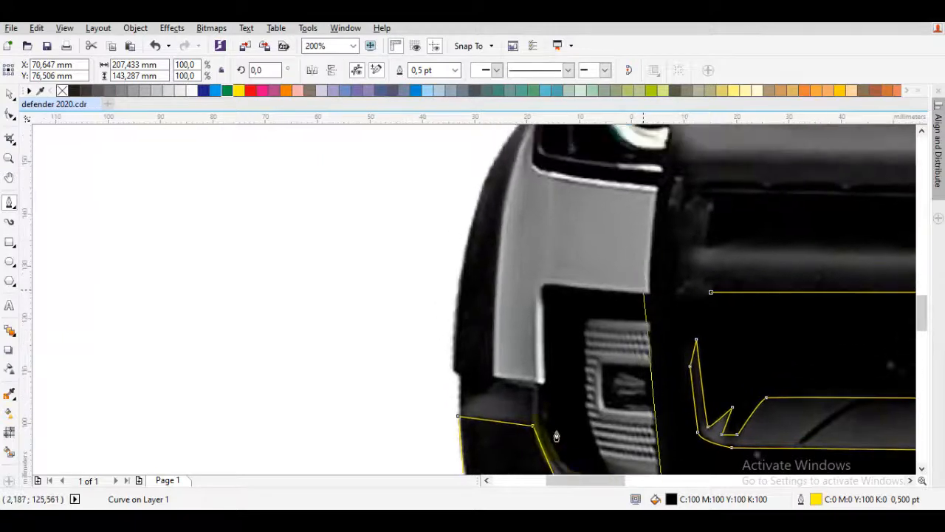
pyautogui.click(647, 293)
pyautogui.moveTo(650, 224); pyautogui.dragTo(641, 282)
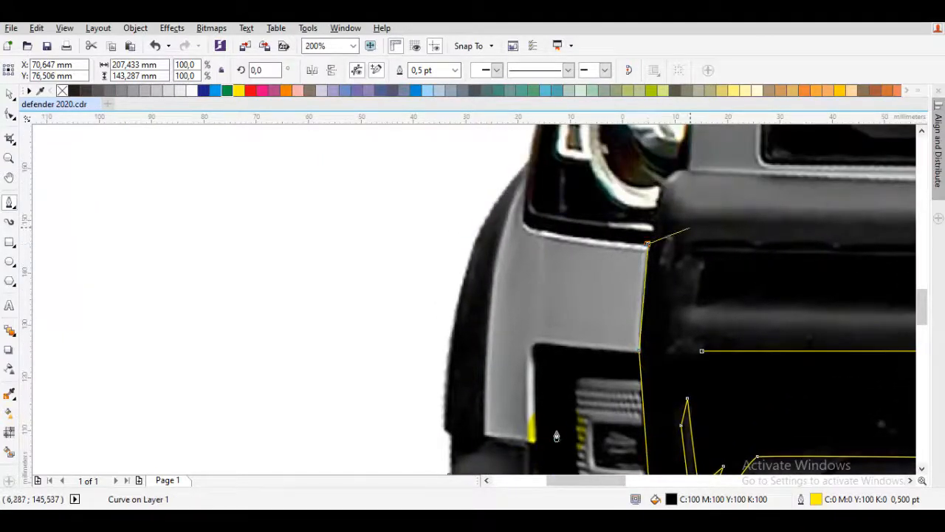
pyautogui.click(668, 230)
# Step: Trace the path down the guard's left side, replace the misplaced end node with a small inward corner, and close the shape
pyautogui.moveTo(669, 331); pyautogui.dragTo(663, 298)
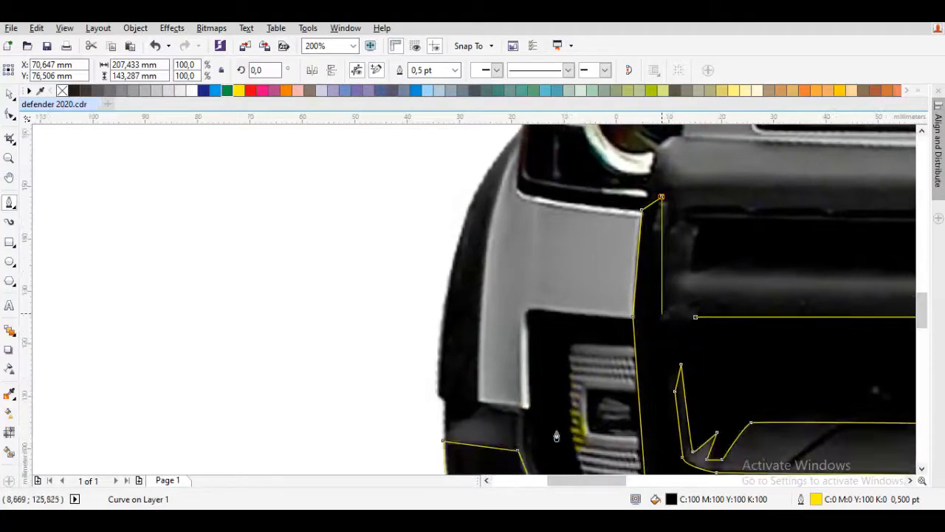
pyautogui.click(664, 316)
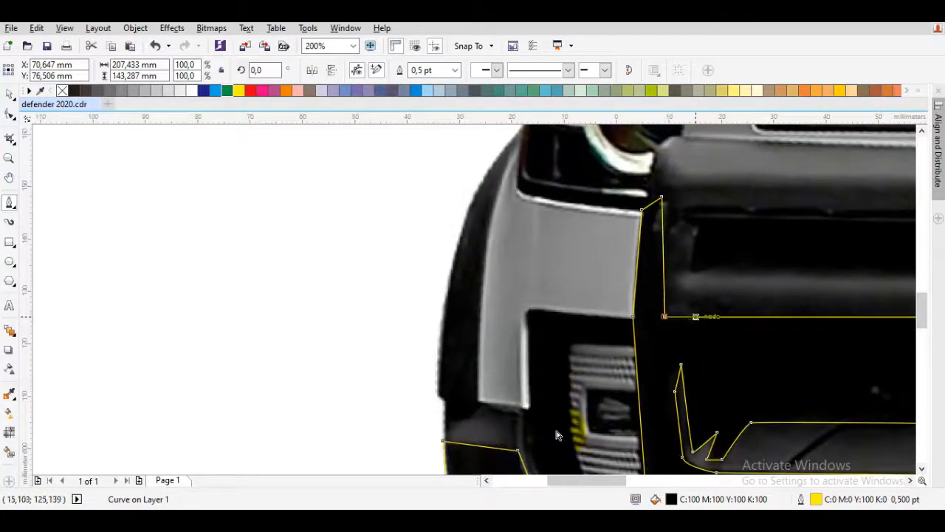
pyautogui.scroll(2, 558, 435)
pyautogui.click(666, 298)
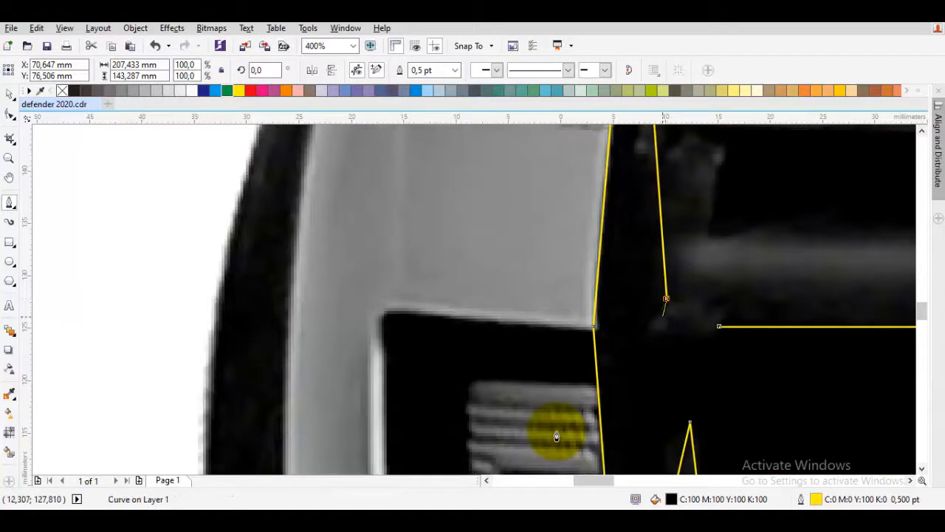
pyautogui.click(649, 331)
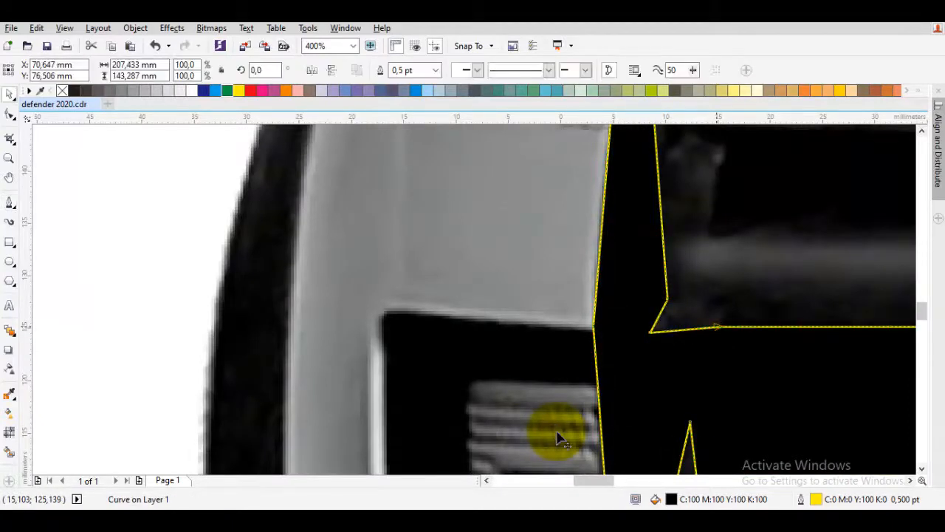
# Step: Bend the upper edge of the guard's main opening into a slight upward curve with the Shape tool and deselect the shape
pyautogui.press('F10')
pyautogui.scroll(-3, 556, 432)
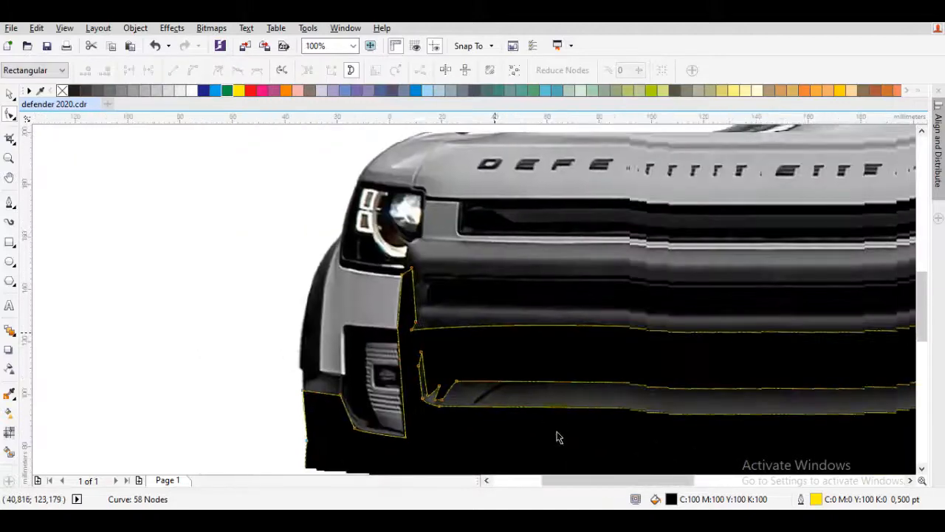
pyautogui.press('space')
pyautogui.scroll(3, 558, 436)
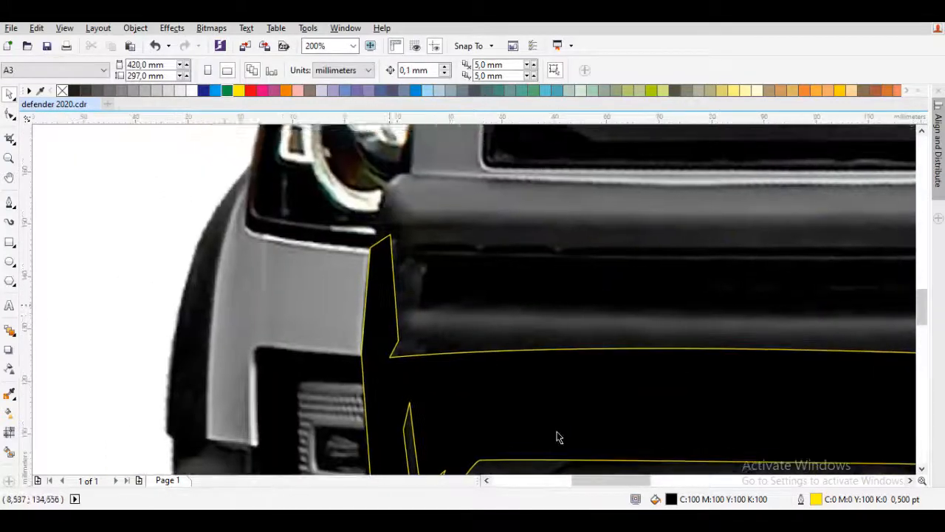
# Step: Begin outlining the dark recess in the upper front guard with an inward notch at its left end
pyautogui.press('space')
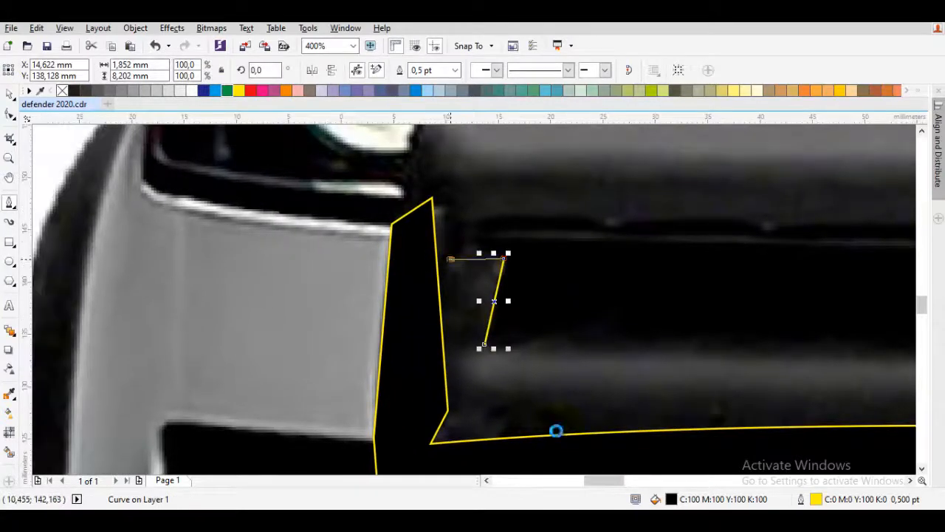
pyautogui.click(556, 434)
pyautogui.click(455, 247)
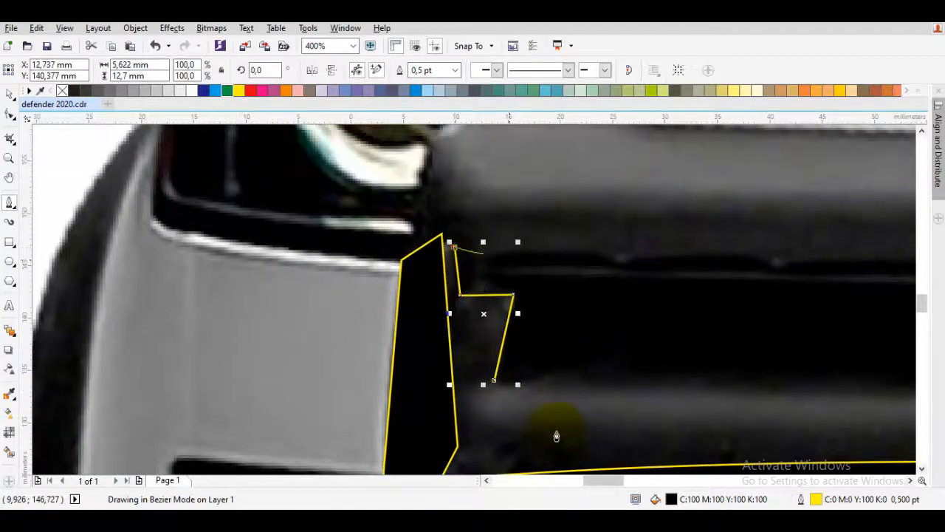
# Step: Extend the path along the recess's upper edge to its upper right corner
pyautogui.scroll(-1, 781, 273)
pyautogui.moveTo(865, 272); pyautogui.dragTo(455, 281)
pyautogui.moveTo(784, 287); pyautogui.dragTo(773, 288)
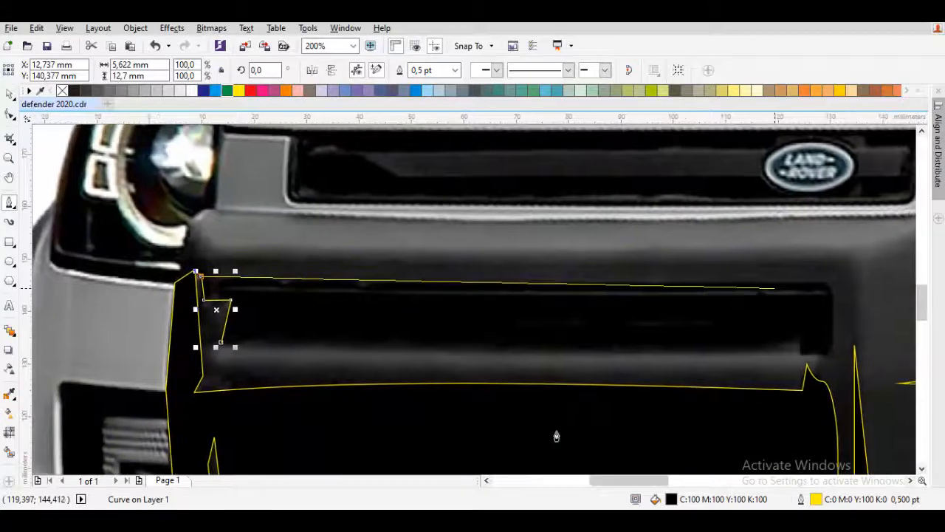
pyautogui.moveTo(543, 273); pyautogui.dragTo(454, 269)
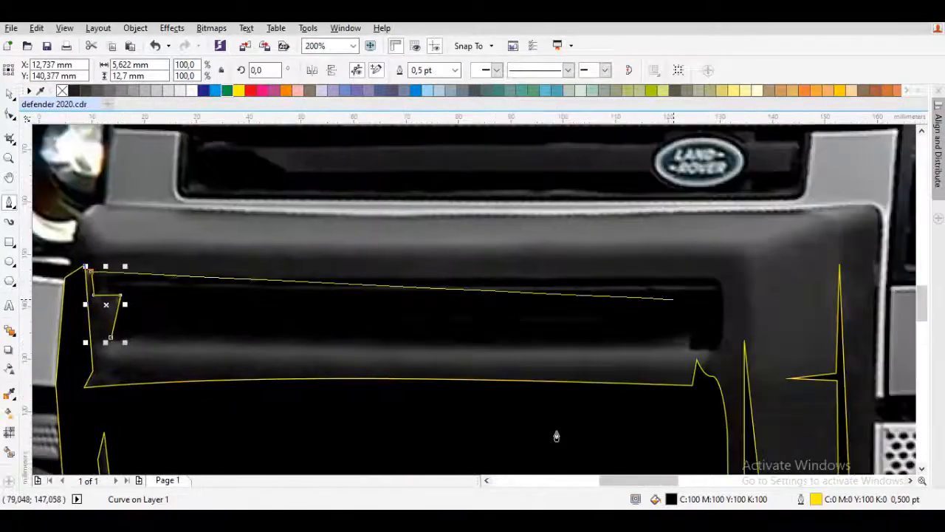
pyautogui.click(719, 279)
# Step: Trace the recess's right end downward, with a small notch at the bottom and a node at the inner lower corner
pyautogui.scroll(1, 717, 356)
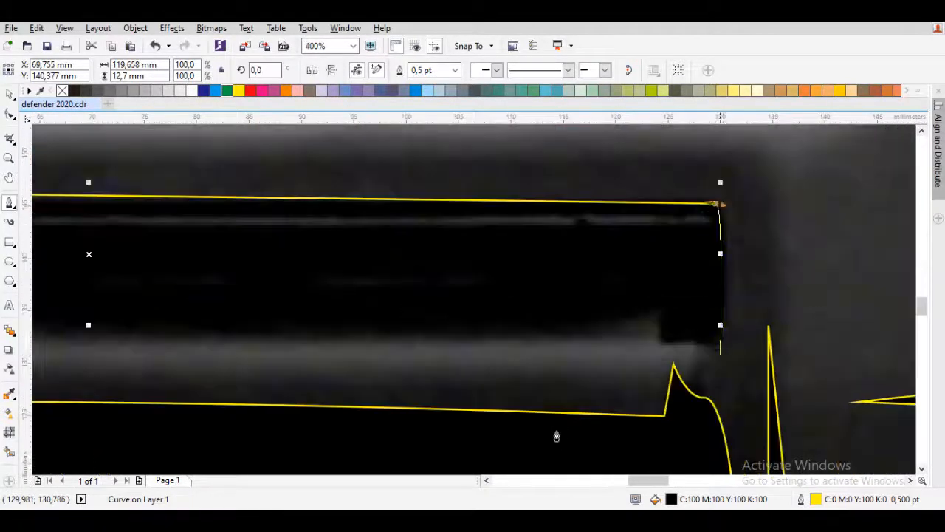
pyautogui.click(724, 352)
pyautogui.click(703, 353)
pyautogui.click(695, 428)
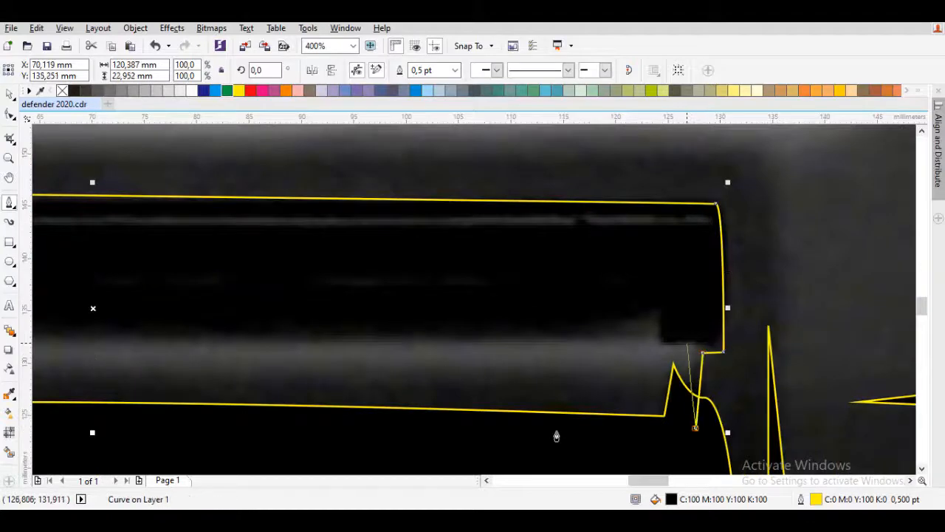
pyautogui.click(688, 344)
# Step: Bring the path back along the recess's lower edge to the left end and close the shape
pyautogui.moveTo(545, 334); pyautogui.dragTo(806, 337)
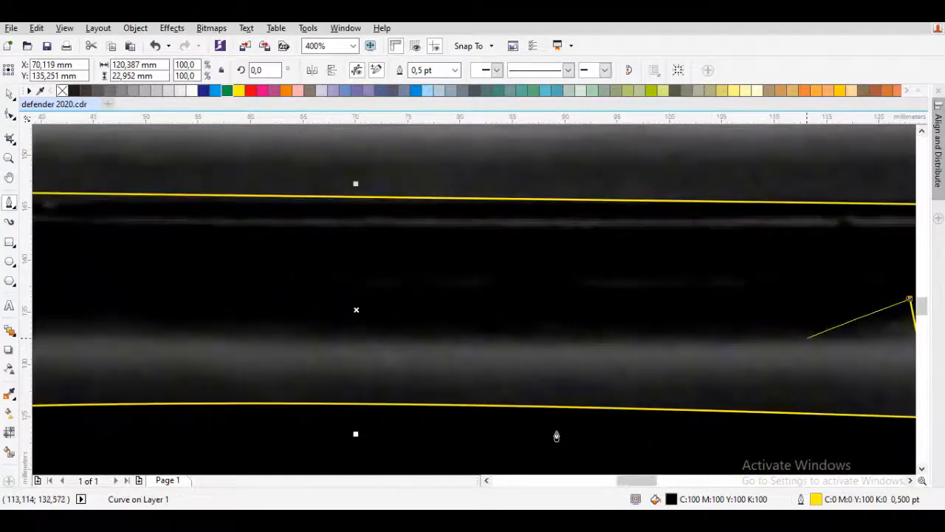
pyautogui.click(806, 337)
pyautogui.moveTo(179, 352); pyautogui.dragTo(495, 351)
pyautogui.scroll(-1, 494, 350)
pyautogui.moveTo(280, 341); pyautogui.dragTo(353, 337)
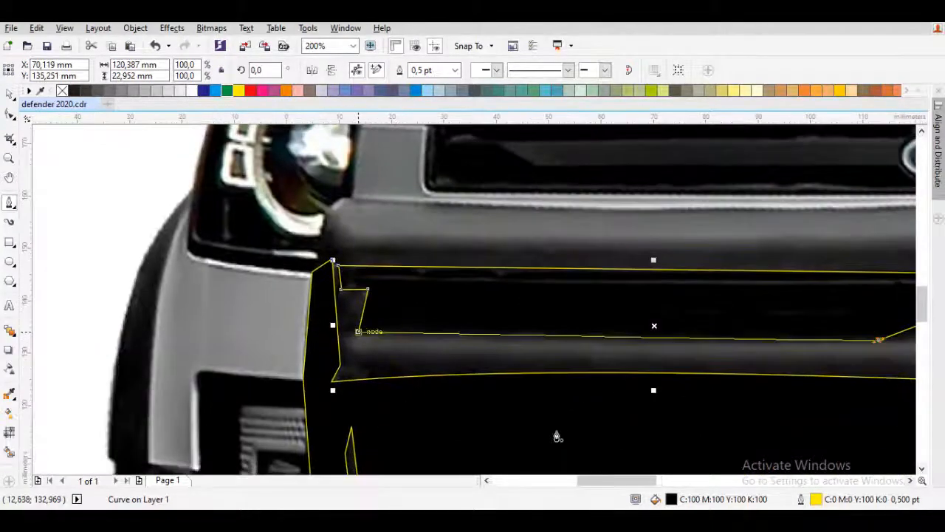
pyautogui.click(358, 332)
# Step: Draw a closed thin strip along the light line just below the recess's upper edge, with slanted ends
pyautogui.moveTo(362, 275); pyautogui.dragTo(244, 327)
pyautogui.click(243, 327)
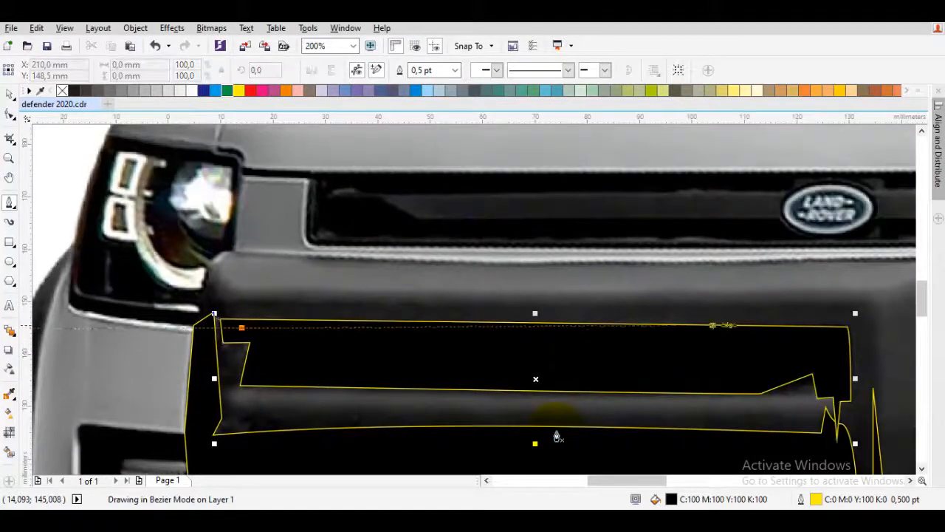
pyautogui.scroll(1, 823, 335)
pyautogui.click(832, 333)
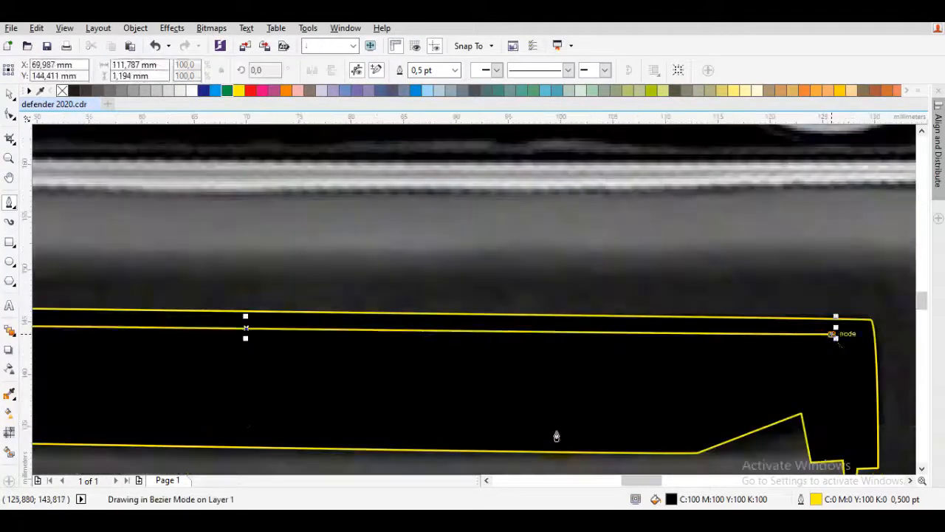
pyautogui.click(843, 348)
pyautogui.scroll(-1, 813, 352)
pyautogui.moveTo(517, 353); pyautogui.dragTo(638, 350)
pyautogui.scroll(1, 373, 340)
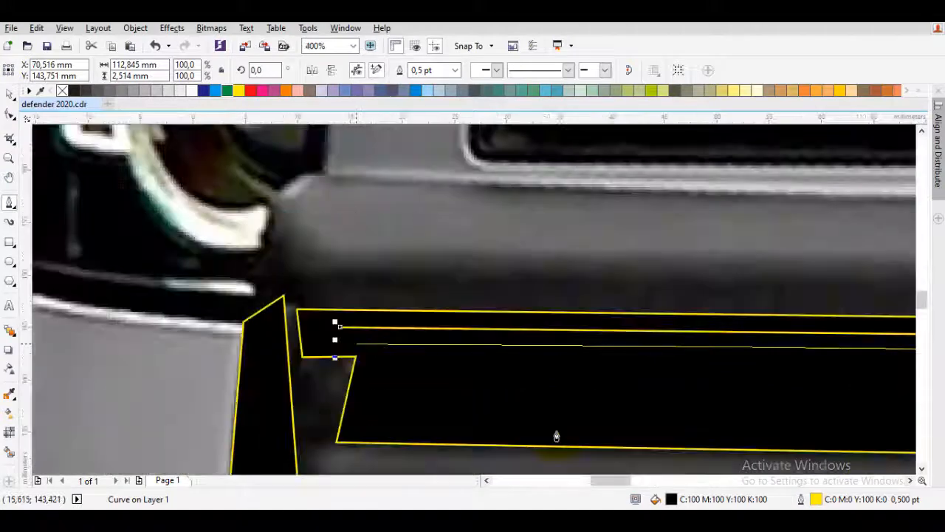
pyautogui.click(355, 337)
pyautogui.click(341, 327)
# Step: Cut the thin strip out of the black recess shape and deselect the result
pyautogui.press('space')
pyautogui.keyDown('shift'); pyautogui.click(344, 319); pyautogui.keyUp('shift')
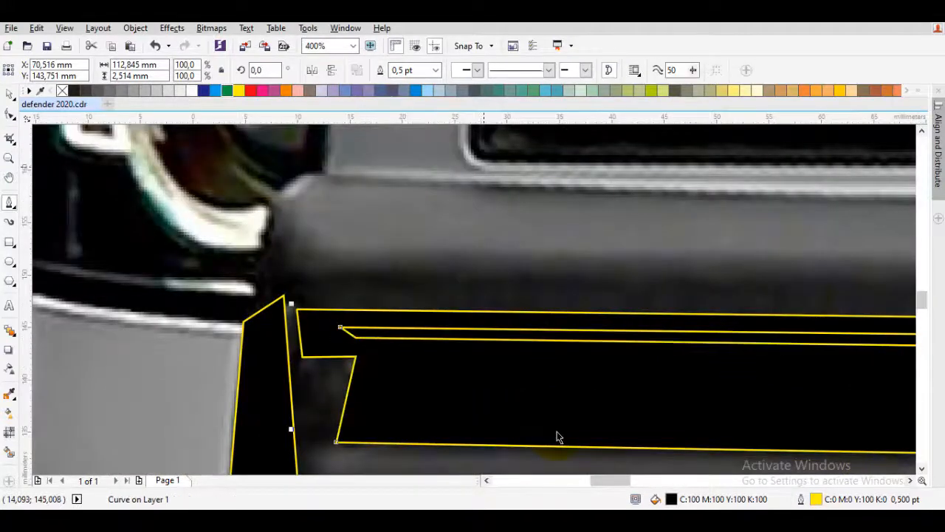
pyautogui.click(479, 70)
pyautogui.scroll(-1, 494, 279)
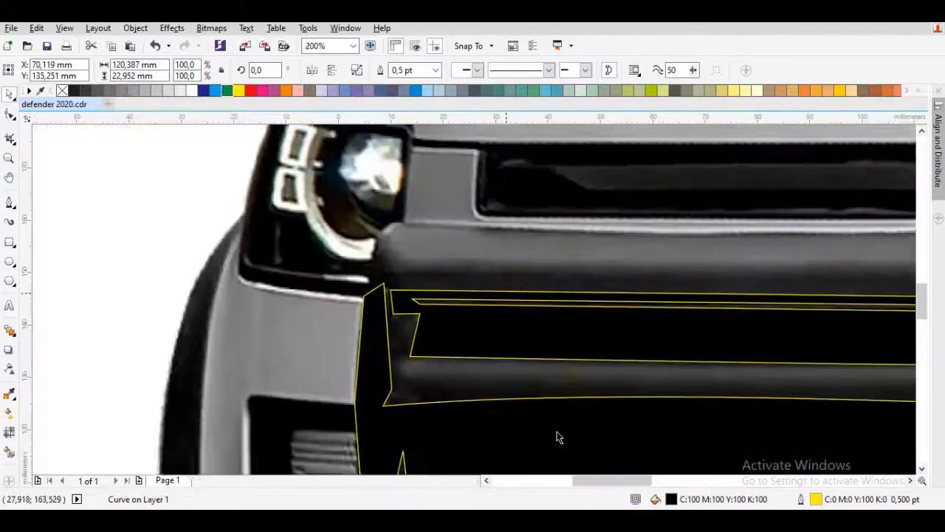
pyautogui.press('Escape')
# Step: Start a path above the recess with a short curve at its left end and a long line across the guard
pyautogui.moveTo(495, 284); pyautogui.dragTo(471, 343)
pyautogui.press('space')
pyautogui.scroll(1, 557, 436)
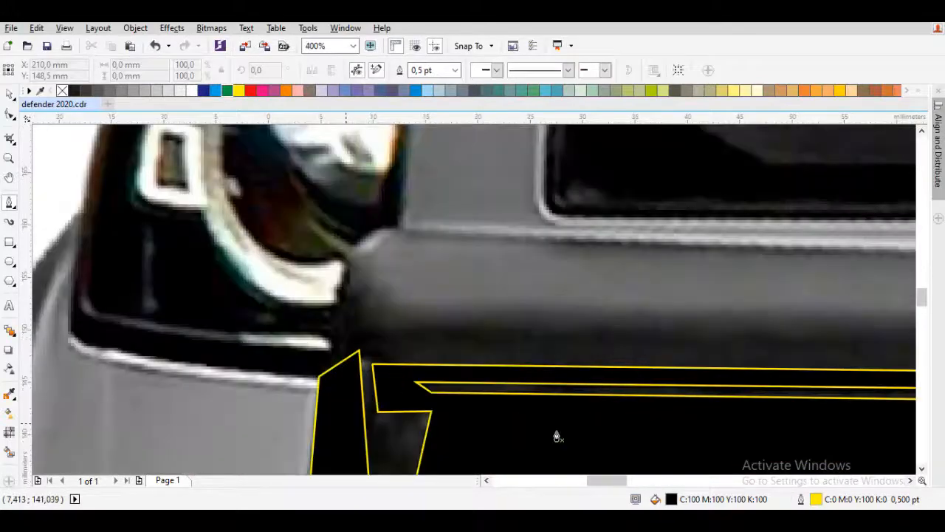
pyautogui.scroll(1, 557, 436)
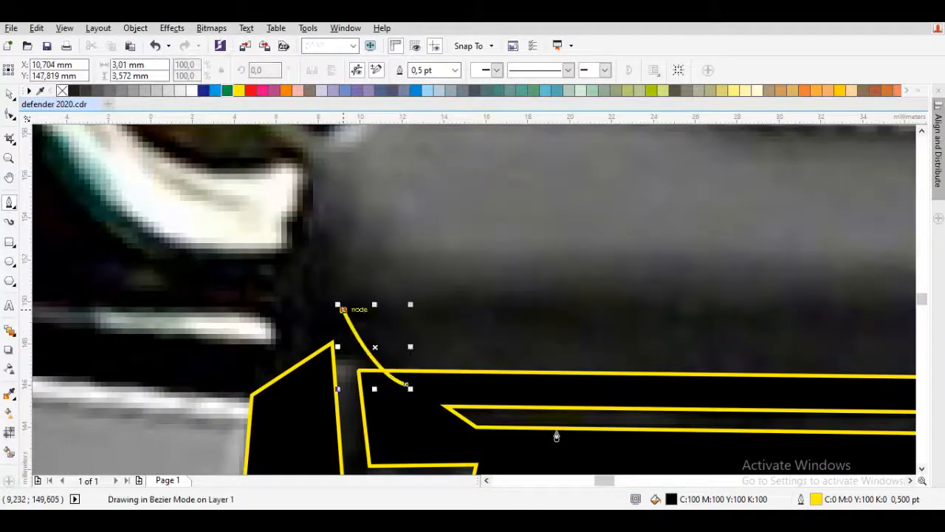
pyautogui.scroll(-5, 555, 436)
pyautogui.scroll(3, 556, 436)
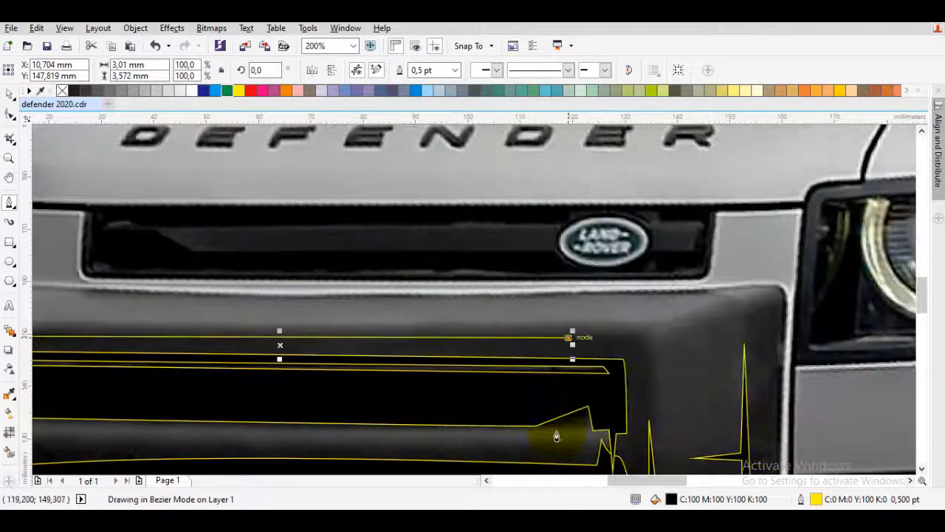
# Step: Take the path back to the left end, up to the headlight corner, then along the guard's top to a curved right corner
pyautogui.hscroll(-5, 556, 436)
pyautogui.scroll(1, 556, 436)
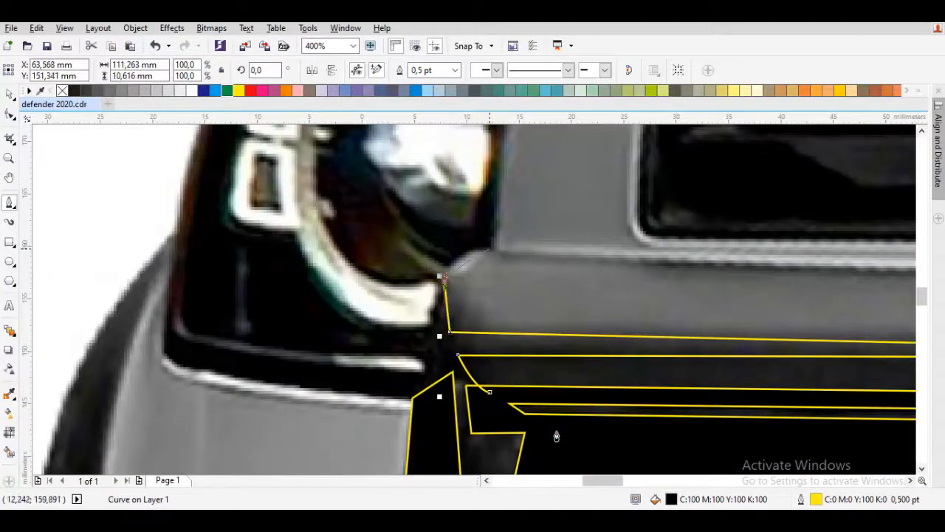
pyautogui.scroll(-1, 556, 436)
pyautogui.hscroll(5, 556, 436)
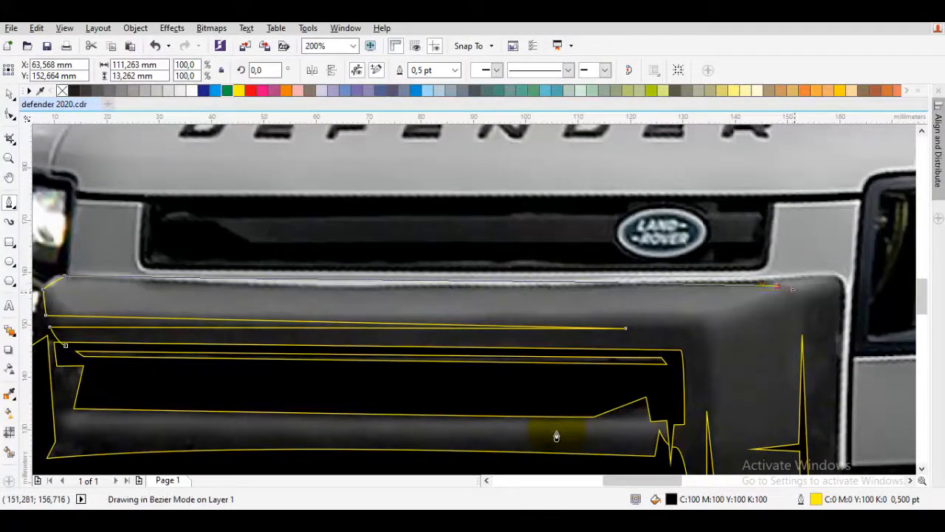
pyautogui.scroll(1, 556, 435)
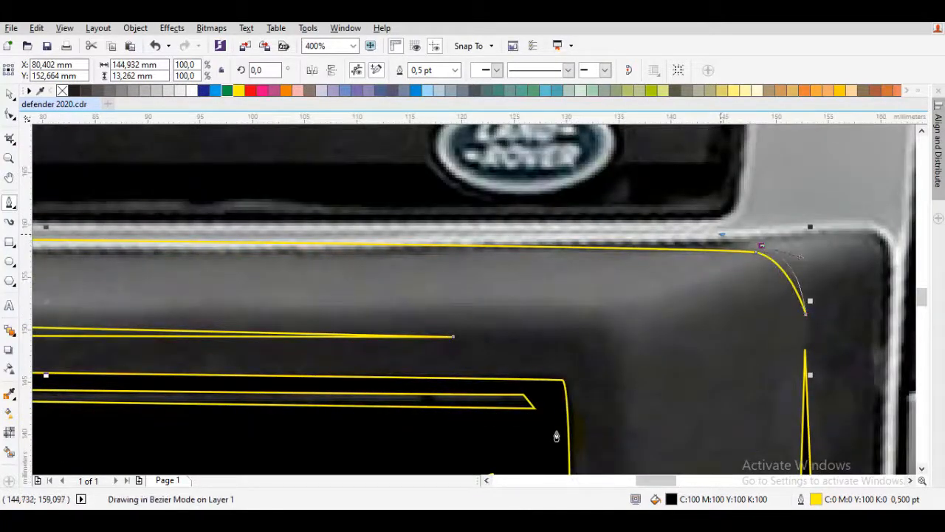
# Step: Trace the guard's outer top edge back to the headlight, add the zigzag at the left end, close the shape and deselect it
pyautogui.scroll(-1, 556, 432)
pyautogui.hscroll(-8, 556, 436)
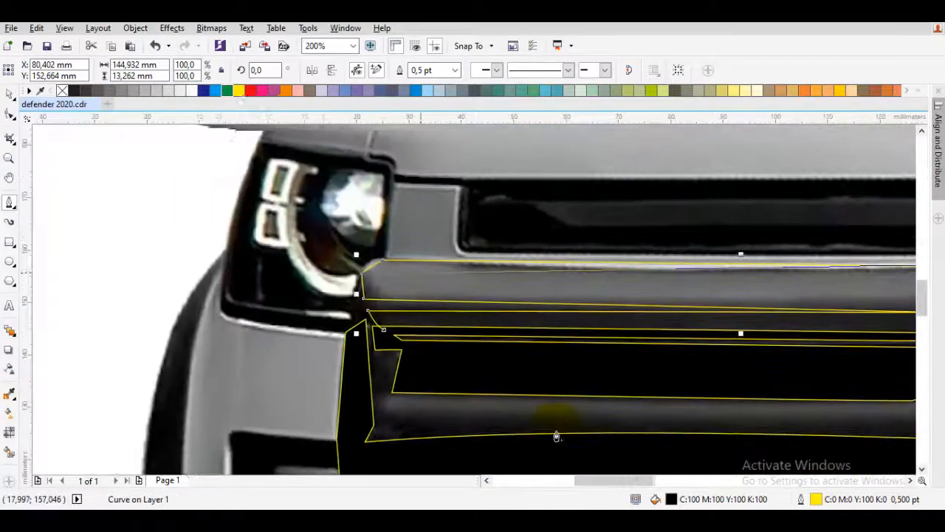
pyautogui.hscroll(-1, 556, 436)
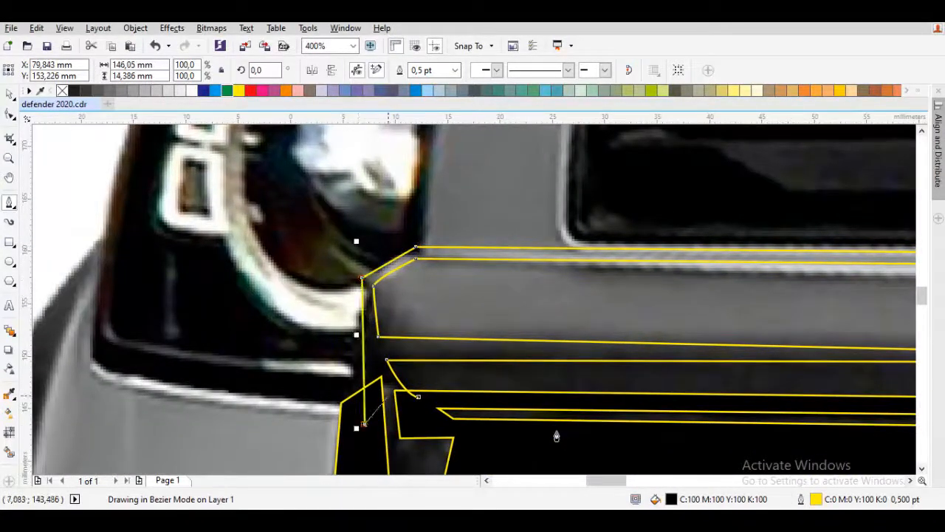
pyautogui.click(406, 418)
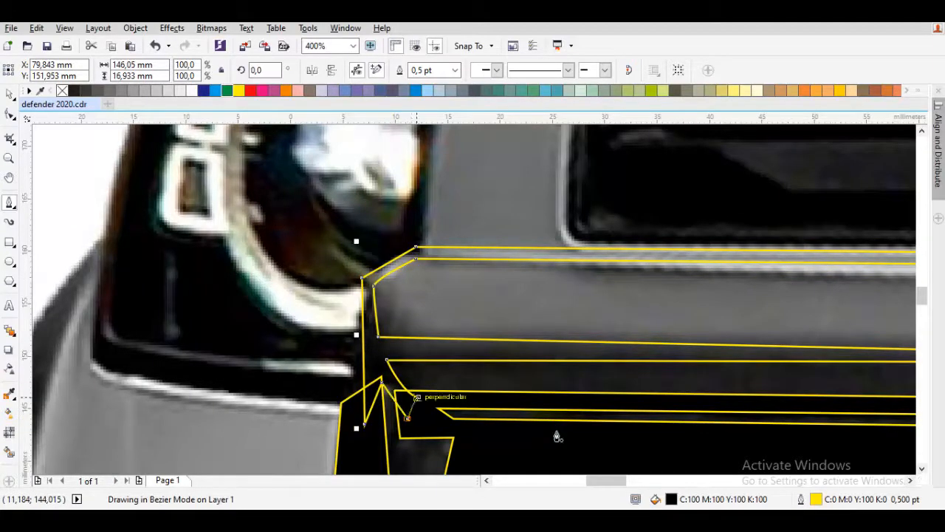
pyautogui.press('Escape')
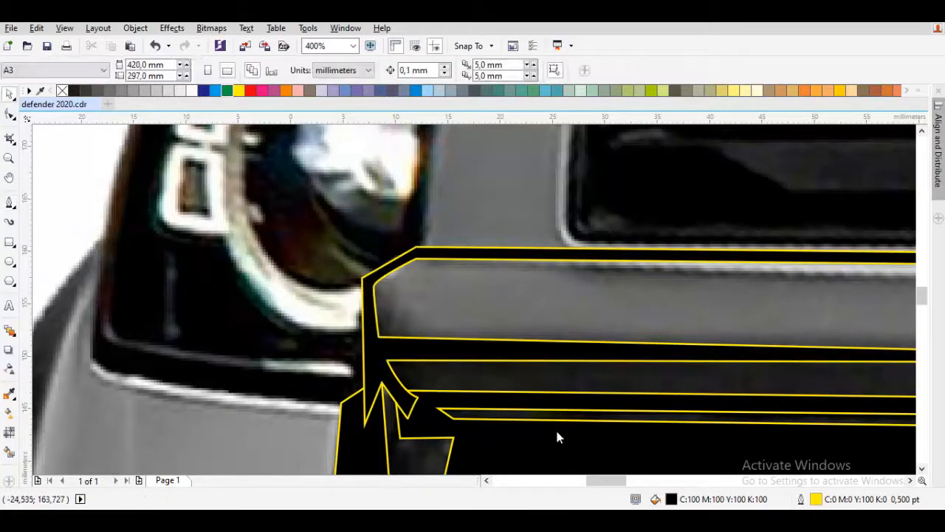
# Step: Select the Defender photo on the page
pyautogui.click(556, 431)
pyautogui.scroll(-4, 557, 431)
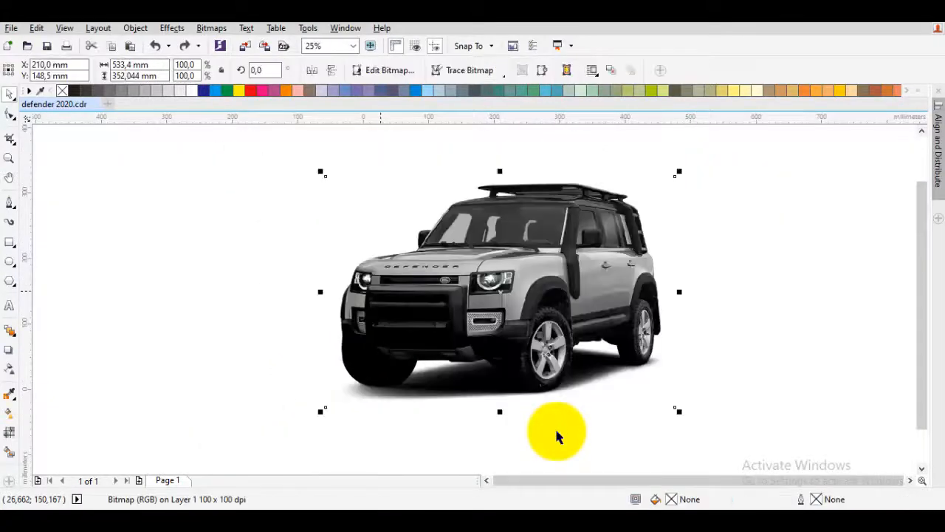
pyautogui.scroll(1, 556, 433)
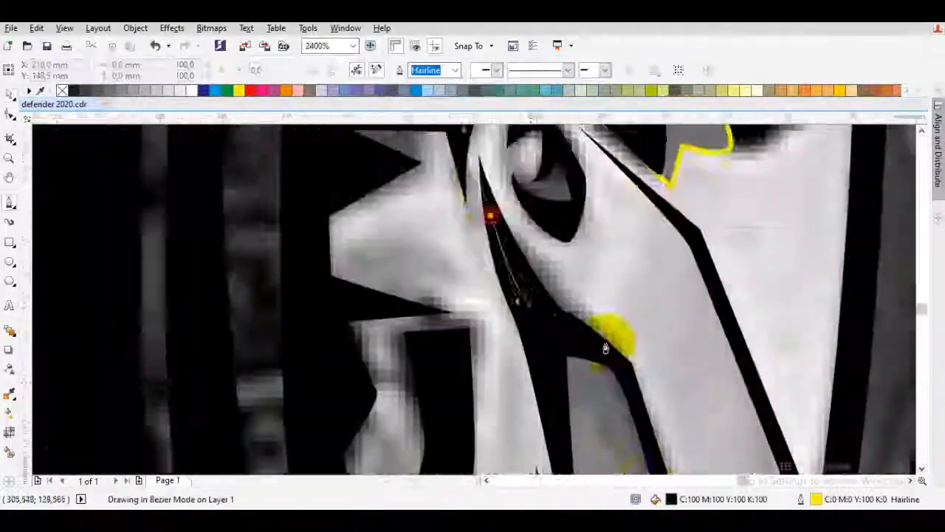
# Step: Trace a narrow shape along the lower left rim of the rear wheel with a hairline outline
pyautogui.scroll(-2, 620, 270)
pyautogui.scroll(1, 658, 325)
pyautogui.click(658, 325)
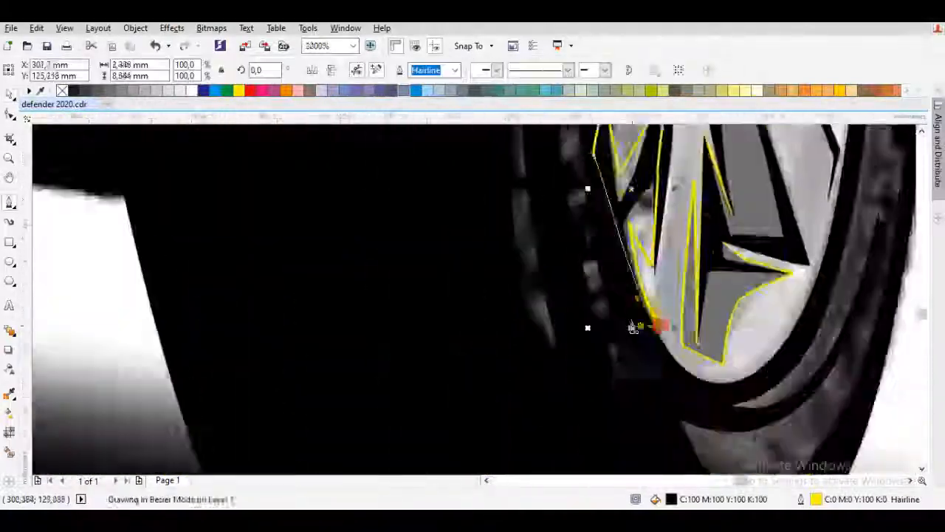
# Step: Trace the curved detail shape inside the oval hole near the rear wheel's hub
pyautogui.scroll(1, 632, 361)
pyautogui.click(503, 277)
pyautogui.scroll(-2, 503, 277)
pyautogui.click(470, 192)
pyautogui.click(534, 348)
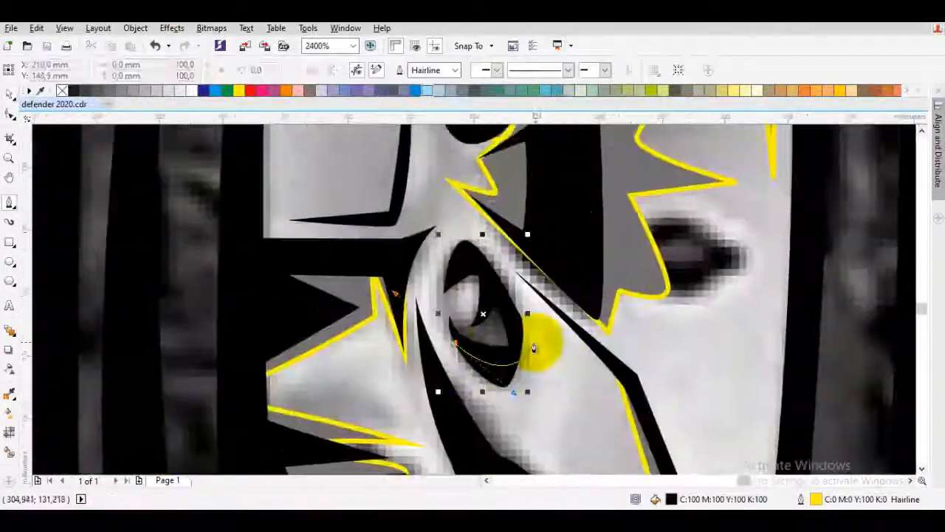
# Step: Trace the shapes along the rear tyre's lower sidewall
pyautogui.click(504, 285)
pyautogui.click(508, 164)
pyautogui.scroll(-3, 508, 164)
pyautogui.click(527, 259)
pyautogui.scroll(1, 489, 392)
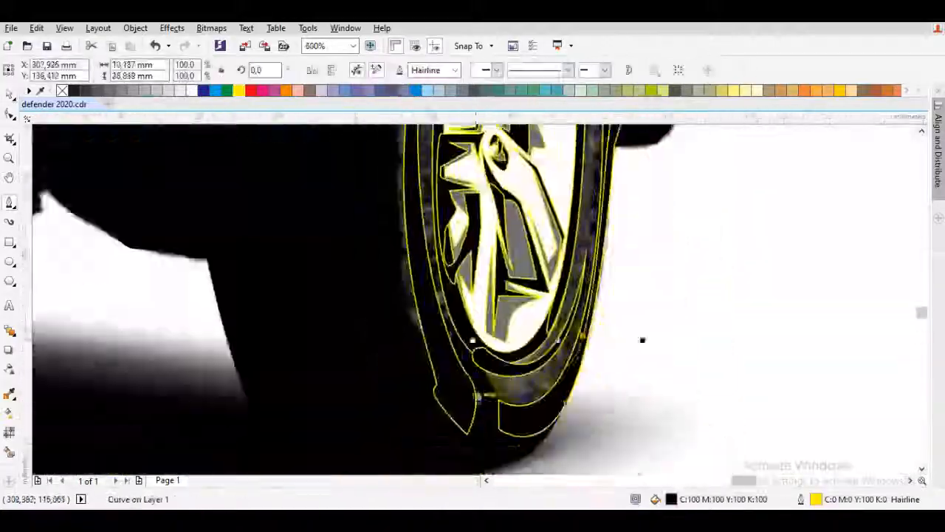
# Step: Finish the rear tyre's outline and sample a dark grey from the front tyre for its fill
pyautogui.scroll(-2, 337, 274)
pyautogui.scroll(3, 443, 274)
pyautogui.click(542, 301)
pyautogui.scroll(-2, 542, 301)
pyautogui.click(468, 268)
pyautogui.scroll(-2, 422, 221)
pyautogui.click(302, 194)
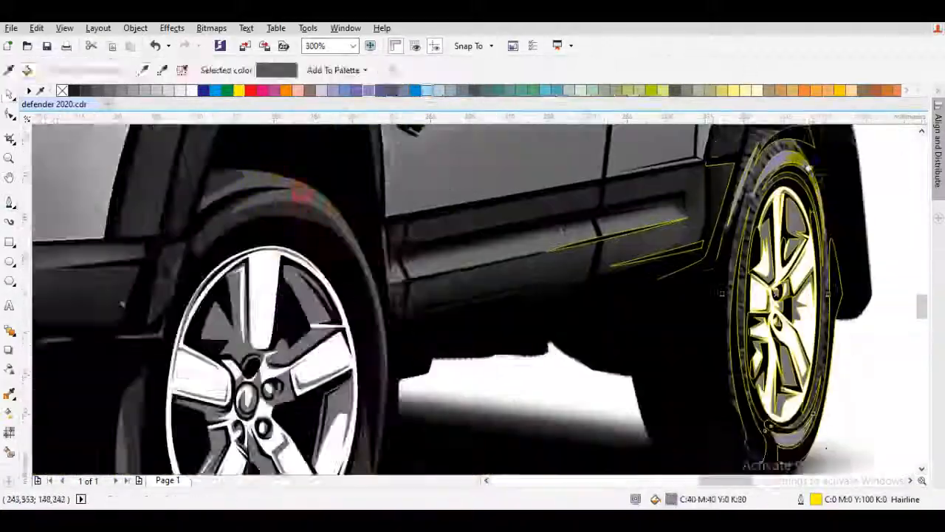
# Step: Trace the black shapes framing the right headlight's lens, light ring and square lamps
pyautogui.scroll(3, 302, 194)
pyautogui.click(382, 368)
pyautogui.scroll(1, 661, 355)
pyautogui.click(505, 438)
pyautogui.scroll(-1, 504, 312)
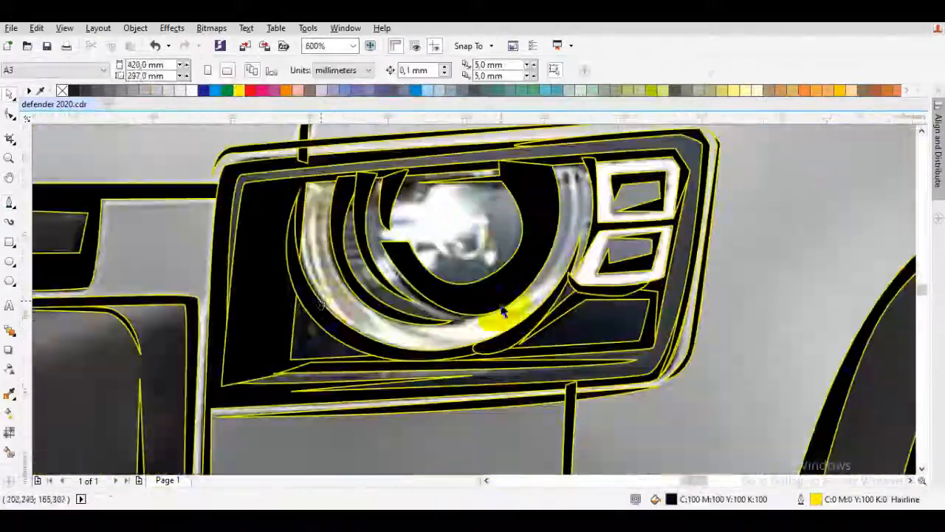
# Step: Trace the shape around the bright reflector inside the right headlight's lens
pyautogui.scroll(1, 653, 258)
pyautogui.click(494, 224)
pyautogui.scroll(1, 236, 221)
pyautogui.click(305, 359)
pyautogui.click(423, 215)
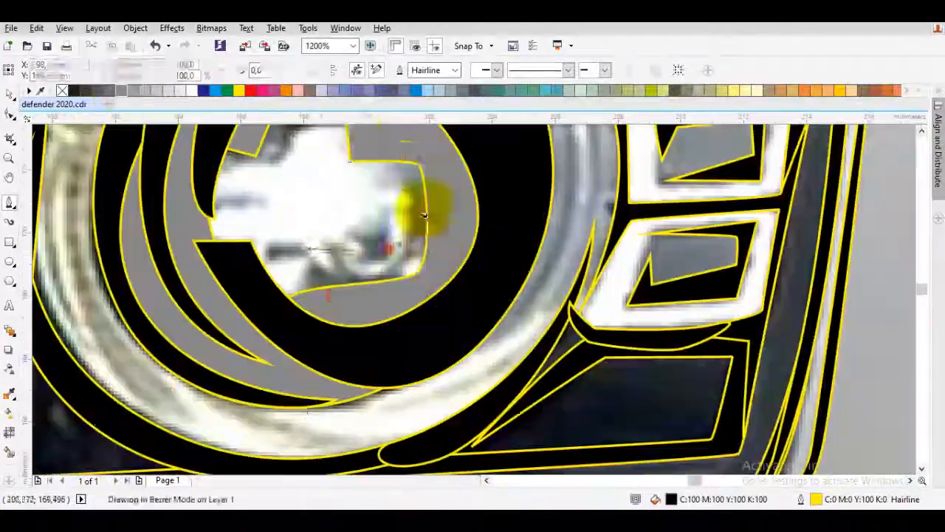
# Step: Refine the right headlight's shapes with the Shape tool and begin tracing the left headlight's inner contour
pyautogui.keyDown('shift'); pyautogui.click(549, 310); pyautogui.keyUp('shift')
pyautogui.scroll(-1, 548, 311)
pyautogui.press('F10')
pyautogui.scroll(-1, 438, 245)
pyautogui.scroll(2, 386, 285)
pyautogui.click(196, 384)
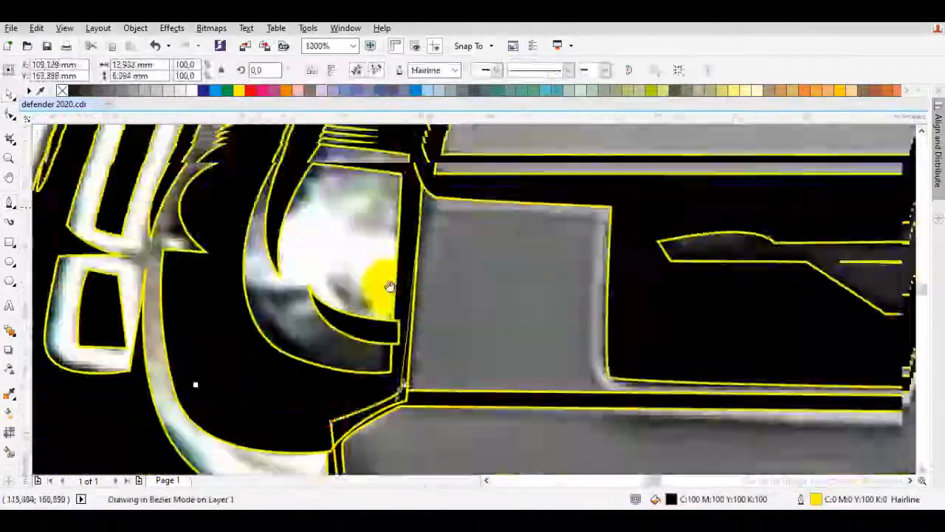
# Step: Trace the black shape around the left headlight's lens and curved light ring
pyautogui.click(74, 90)
pyautogui.click(467, 449)
pyautogui.click(298, 358)
pyautogui.scroll(1, 474, 467)
pyautogui.click(304, 342)
pyautogui.scroll(-1, 553, 414)
pyautogui.click(424, 70)
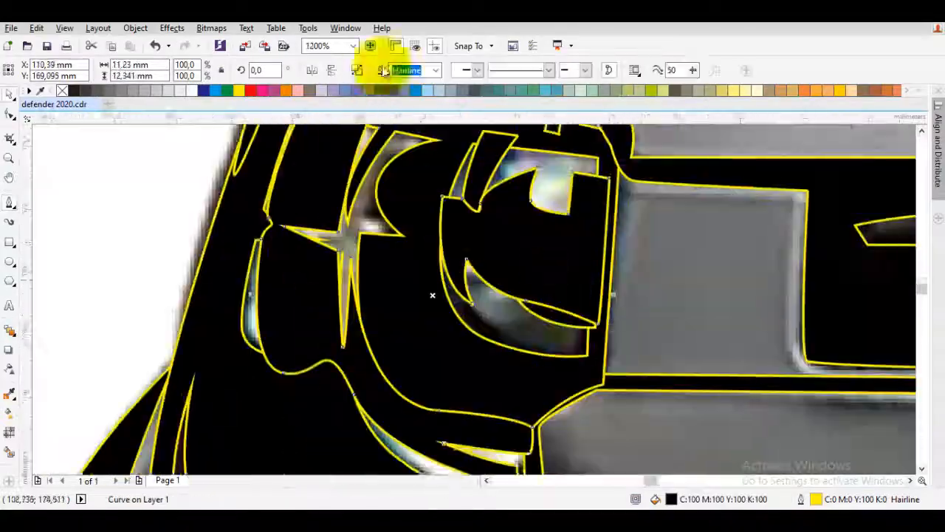
# Step: Refine the left headlight's shape with the Shape tool and deselect it
pyautogui.scroll(-1, 517, 314)
pyautogui.press('F10')
pyautogui.scroll(1, 468, 297)
pyautogui.click(487, 367)
pyautogui.scroll(-3, 468, 325)
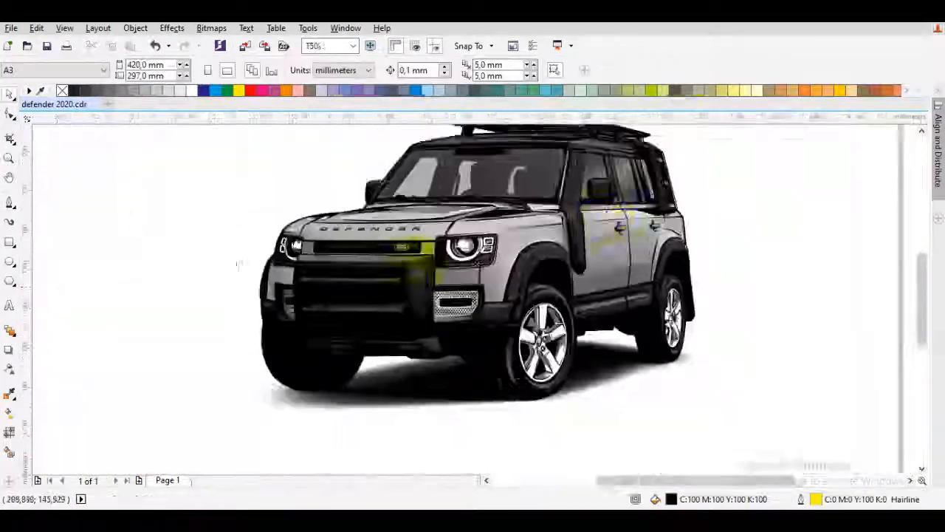
# Step: Trace the narrow edge strips between the front guard's right upright and the right fog light mesh
pyautogui.scroll(2, 428, 257)
pyautogui.scroll(1, 375, 369)
pyautogui.click(449, 407)
pyautogui.click(440, 293)
pyautogui.scroll(1, 522, 306)
pyautogui.click(522, 306)
pyautogui.scroll(-2, 523, 306)
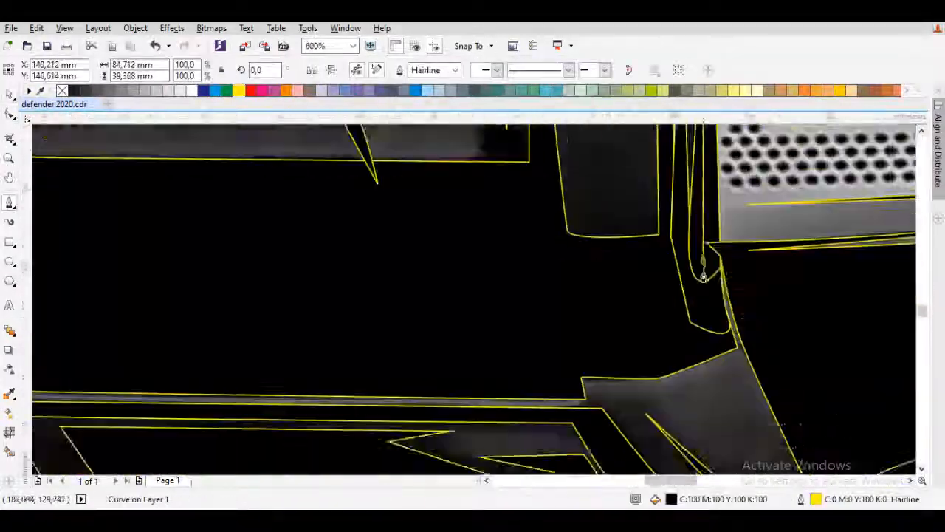
# Step: Trace the long thin highlight strip along the front guard's middle crossbar, up to its left end
pyautogui.scroll(1, 338, 238)
pyautogui.scroll(2, 278, 268)
pyautogui.scroll(-2, 278, 269)
pyautogui.click(186, 256)
pyautogui.scroll(-2, 185, 256)
pyautogui.scroll(2, 276, 226)
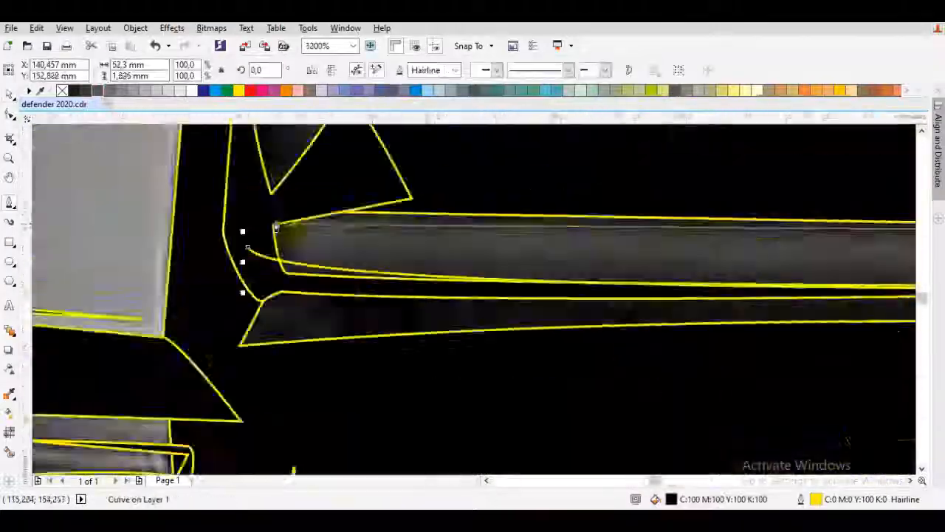
# Step: Trace the thin highlight strip along the bumper's lower edge, just above the skid plate
pyautogui.click(481, 249)
pyautogui.scroll(-1, 481, 249)
pyautogui.click(215, 368)
pyautogui.scroll(-2, 481, 260)
pyautogui.scroll(4, 623, 353)
pyautogui.click(595, 316)
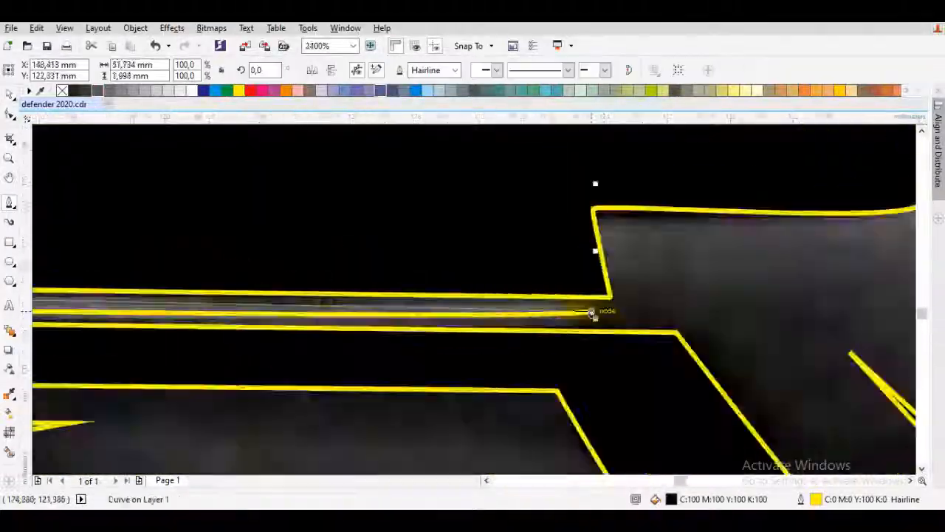
# Step: Finish the front guard's remaining highlight shapes in shades of grey
pyautogui.scroll(-2, 420, 192)
pyautogui.scroll(-2, 536, 384)
pyautogui.scroll(2, 214, 263)
pyautogui.click(671, 322)
pyautogui.scroll(-2, 553, 290)
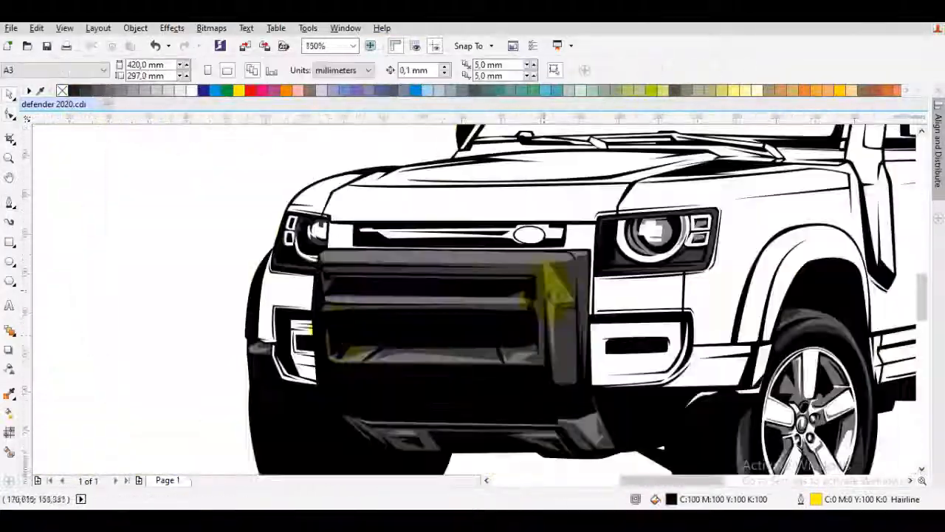
# Step: Trace the bumper trim shapes surrounding the right fog light
pyautogui.scroll(3, 650, 340)
pyautogui.click(586, 300)
pyautogui.click(848, 251)
pyautogui.click(349, 276)
pyautogui.scroll(-3, 559, 261)
pyautogui.scroll(2, 553, 312)
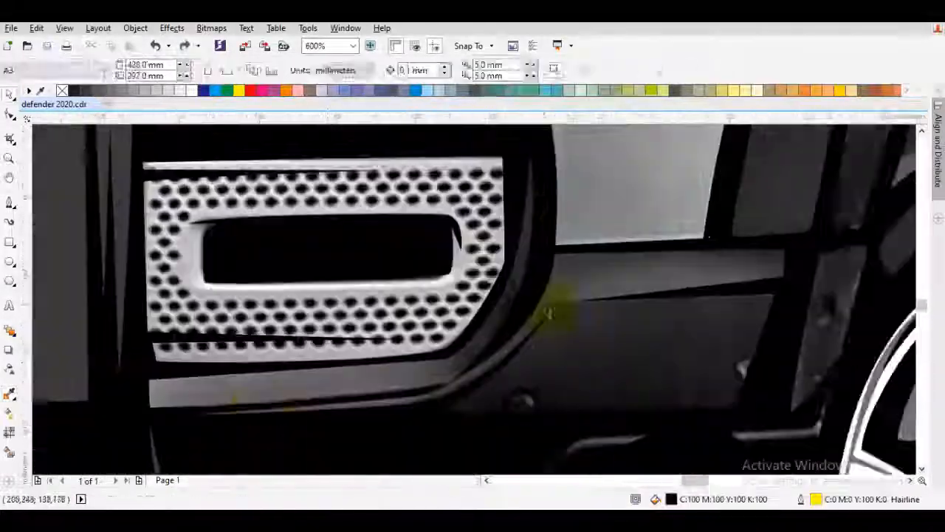
# Step: Trace the highlight shapes of the front wheel-arch trim, down to where it meets the door sill
pyautogui.scroll(1, 472, 295)
pyautogui.click(226, 276)
pyautogui.click(150, 281)
pyautogui.scroll(-1, 169, 416)
pyautogui.click(166, 350)
pyautogui.scroll(-2, 254, 371)
pyautogui.click(483, 310)
pyautogui.click(702, 204)
pyautogui.scroll(-2, 702, 205)
pyautogui.scroll(3, 723, 353)
pyautogui.click(723, 352)
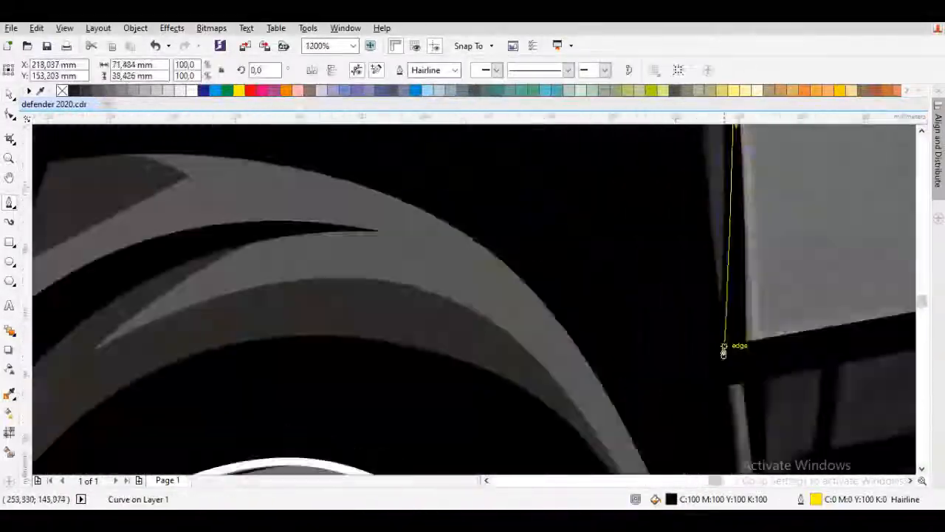
# Step: Trace the trim strip that curves below and around the right fog light's lower corner
pyautogui.click(669, 446)
pyautogui.scroll(-3, 505, 304)
pyautogui.scroll(2, 505, 304)
pyautogui.click(458, 264)
pyautogui.click(750, 312)
pyautogui.click(793, 244)
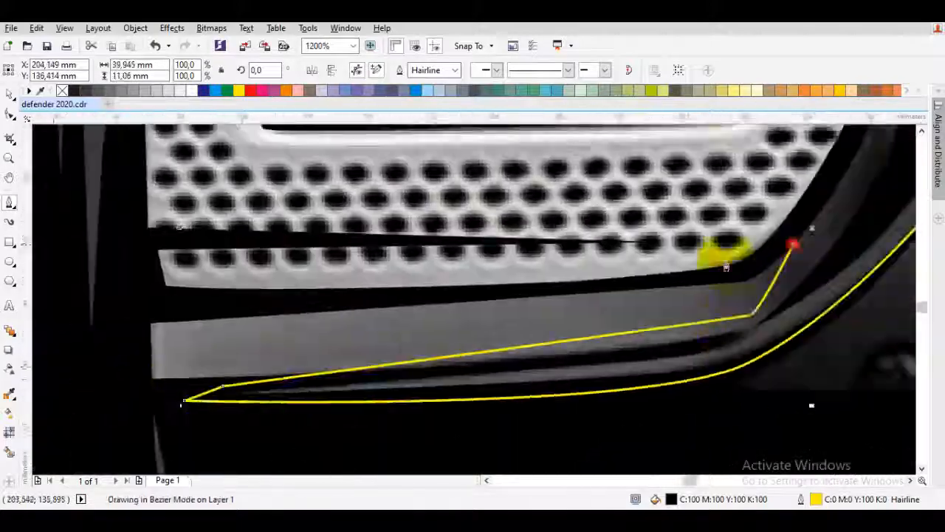
# Step: Complete the trim shape below the right fog light and select all objects
pyautogui.scroll(-1, 618, 302)
pyautogui.moveTo(418, 328); pyautogui.dragTo(398, 405)
pyautogui.click(386, 466)
pyautogui.scroll(-1, 386, 443)
pyautogui.scroll(-2, 685, 365)
pyautogui.hotkey('ctrl', 'a')
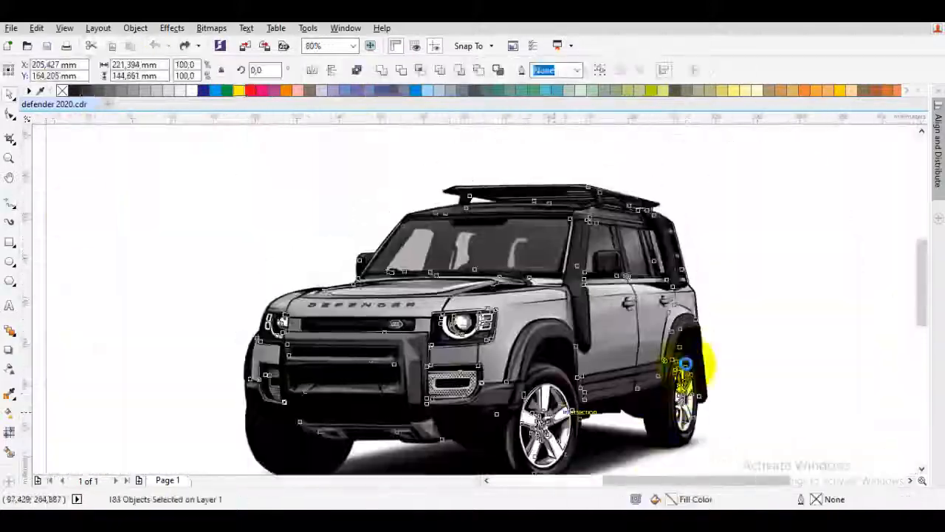
# Step: Trace the highlight panels along the side sill and step between the front and rear wheels
pyautogui.scroll(2, 686, 361)
pyautogui.press('F10')
pyautogui.click(689, 372)
pyautogui.scroll(-1, 689, 373)
pyautogui.scroll(2, 685, 362)
pyautogui.click(686, 363)
pyautogui.scroll(-1, 686, 365)
pyautogui.scroll(1, 686, 367)
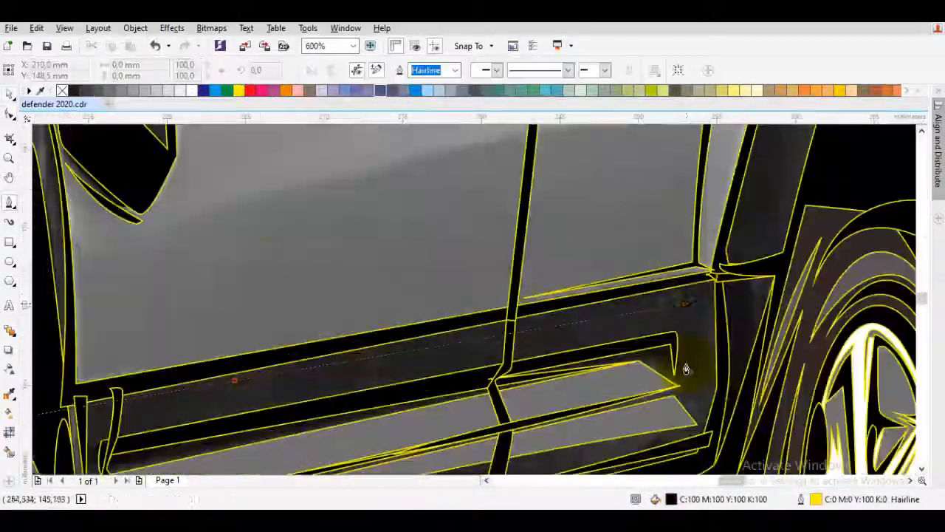
# Step: Refine the side sill and step shapes with the Shape tool
pyautogui.scroll(-2, 686, 362)
pyautogui.scroll(3, 686, 363)
pyautogui.press('F10')
pyautogui.rightClick(628, 194)
pyautogui.scroll(-4, 686, 365)
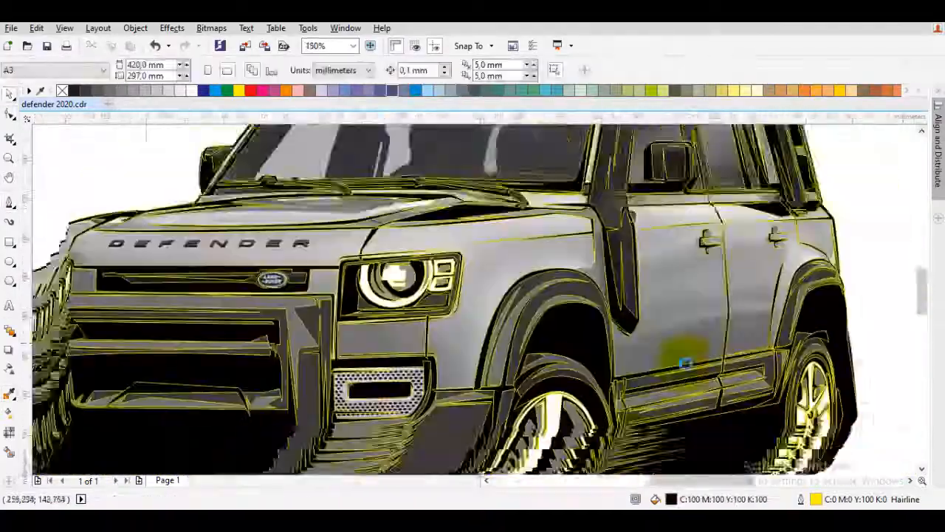
# Step: Fill the grille shape between the headlights with dark grey (K:95) using the Color Eyedropper
pyautogui.scroll(3, 686, 364)
pyautogui.scroll(-3, 687, 364)
pyautogui.click(686, 364)
pyautogui.scroll(1, 687, 364)
pyautogui.click(686, 363)
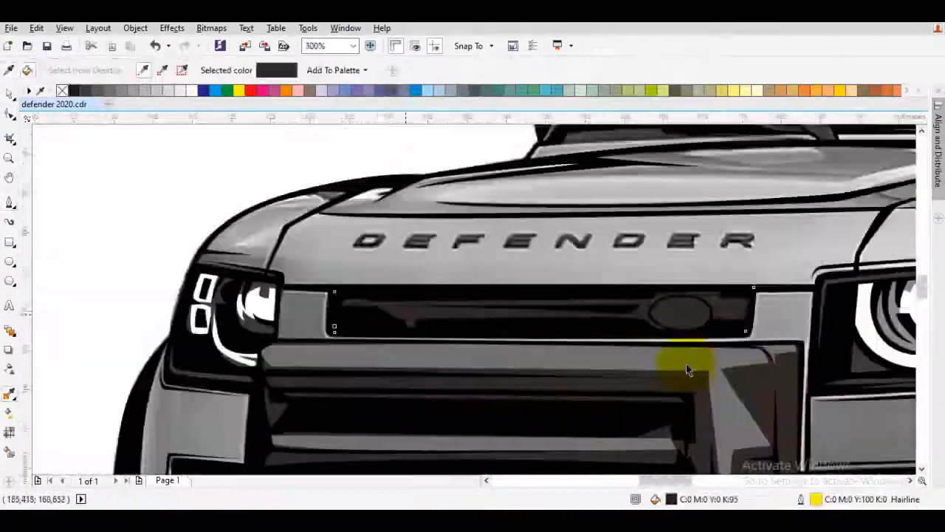
# Step: Trace the contours where the windscreen pillar's white strip meets the roof and the side window frames
pyautogui.scroll(2, 686, 364)
pyautogui.click(686, 370)
pyautogui.scroll(-3, 686, 369)
pyautogui.click(686, 366)
pyautogui.scroll(1, 686, 369)
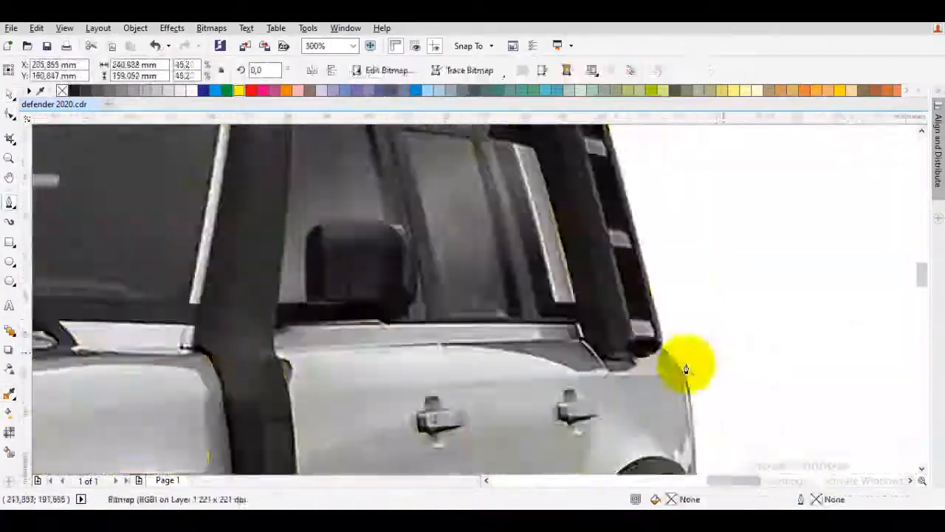
pyautogui.scroll(3, 686, 369)
pyautogui.click(686, 368)
pyautogui.scroll(-3, 686, 369)
pyautogui.scroll(2, 685, 368)
pyautogui.click(686, 369)
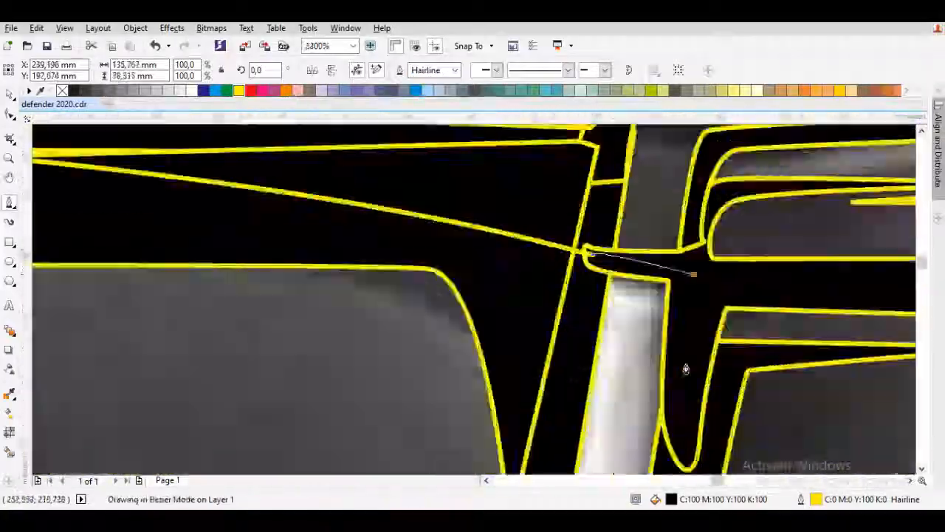
# Step: Complete the outline at the joint of pillar and roof and select the photo
pyautogui.click(686, 369)
pyautogui.scroll(-3, 686, 369)
pyautogui.scroll(3, 686, 369)
pyautogui.scroll(-3, 686, 369)
pyautogui.click(686, 364)
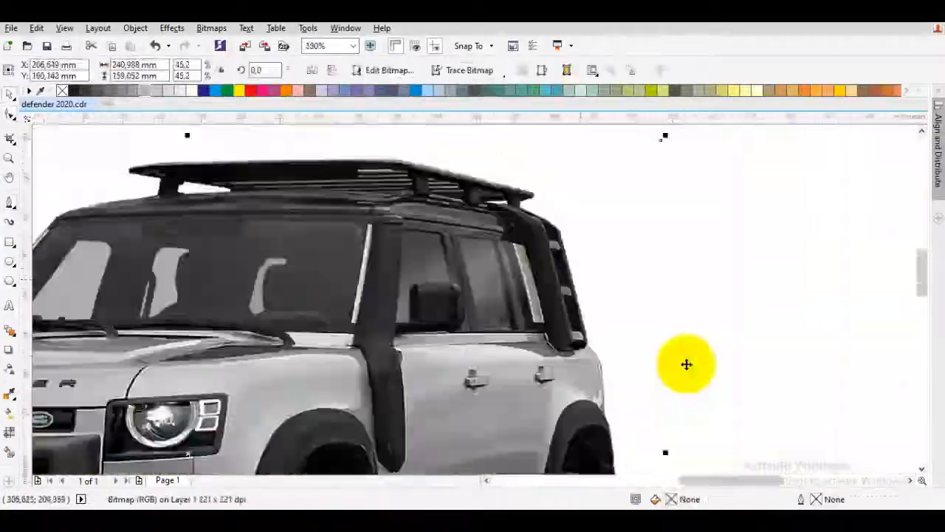
# Step: Trace the side window shapes in light grey and the thin strip along the windscreen's base
pyautogui.scroll(4, 686, 369)
pyautogui.click(686, 368)
pyautogui.scroll(-3, 686, 368)
pyautogui.click(686, 369)
pyautogui.scroll(3, 686, 368)
pyautogui.click(686, 369)
pyautogui.scroll(-3, 686, 368)
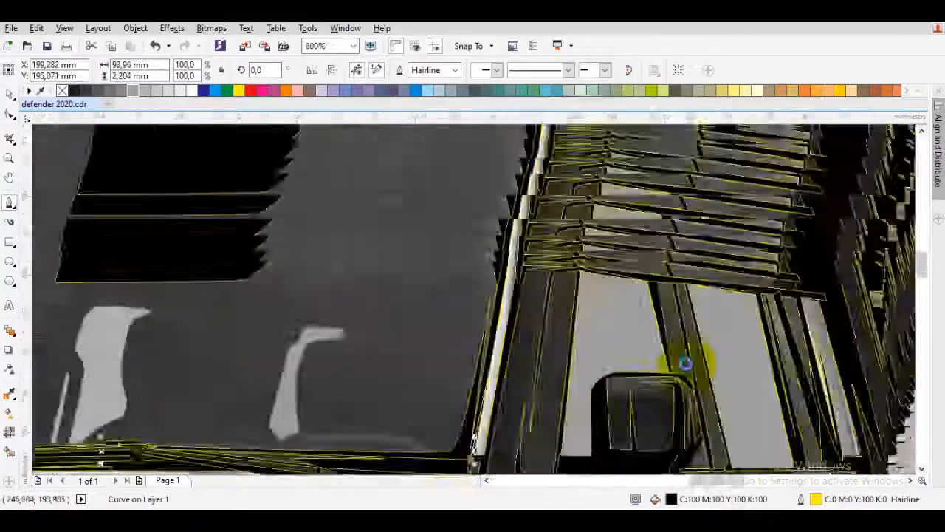
# Step: Trace the light reflections inside the left half of the windscreen and refine them with the Shape tool
pyautogui.scroll(1, 686, 368)
pyautogui.click(686, 368)
pyautogui.scroll(-2, 685, 368)
pyautogui.scroll(2, 686, 369)
pyautogui.click(686, 368)
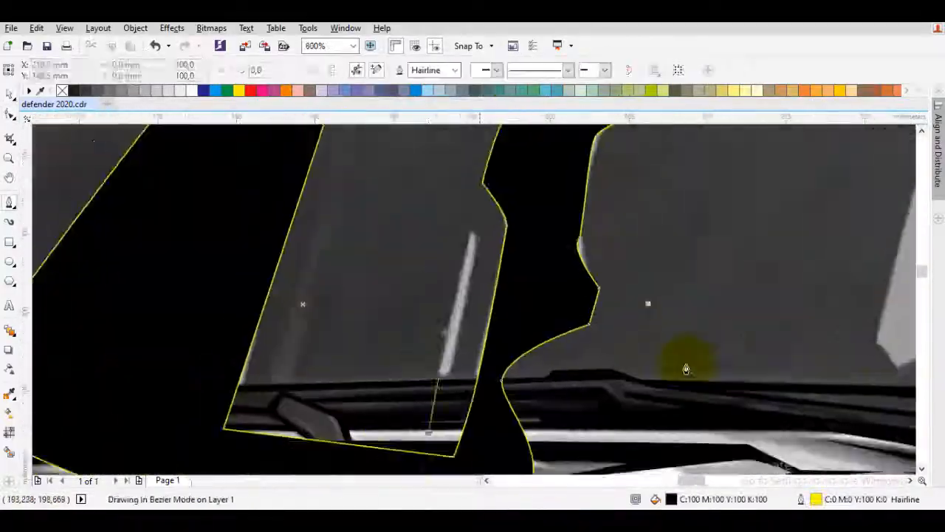
pyautogui.scroll(-1, 685, 364)
pyautogui.scroll(3, 686, 364)
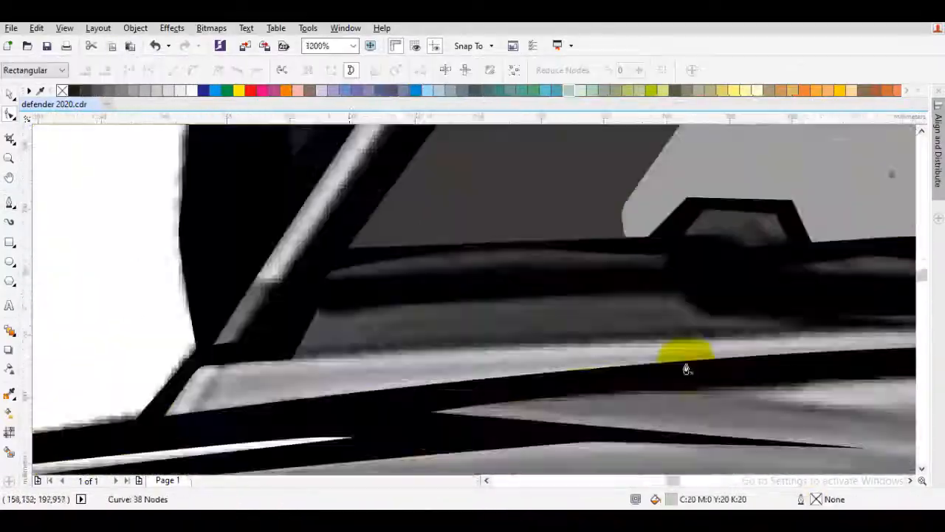
# Step: Apply a fill to the windscreen reflections and trace the inner highlight shapes of the left side mirror
pyautogui.scroll(-2, 686, 364)
pyautogui.scroll(-1, 686, 363)
pyautogui.scroll(1, 685, 363)
pyautogui.press('F11')
pyautogui.press('Return')
pyautogui.scroll(2, 686, 364)
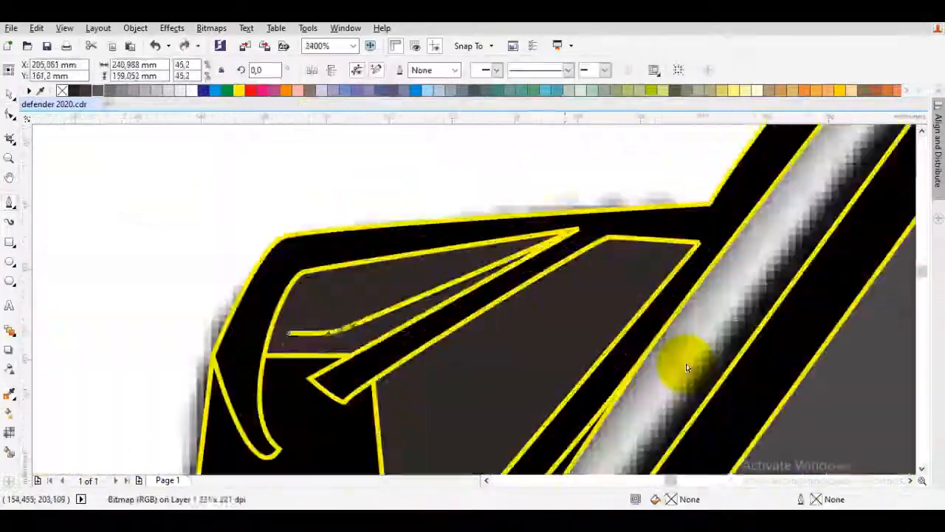
# Step: Trace the wiper blades and the narrow cowl strips along the base of the windscreen
pyautogui.scroll(-3, 686, 363)
pyautogui.scroll(2, 686, 364)
pyautogui.click(686, 363)
pyautogui.click(686, 368)
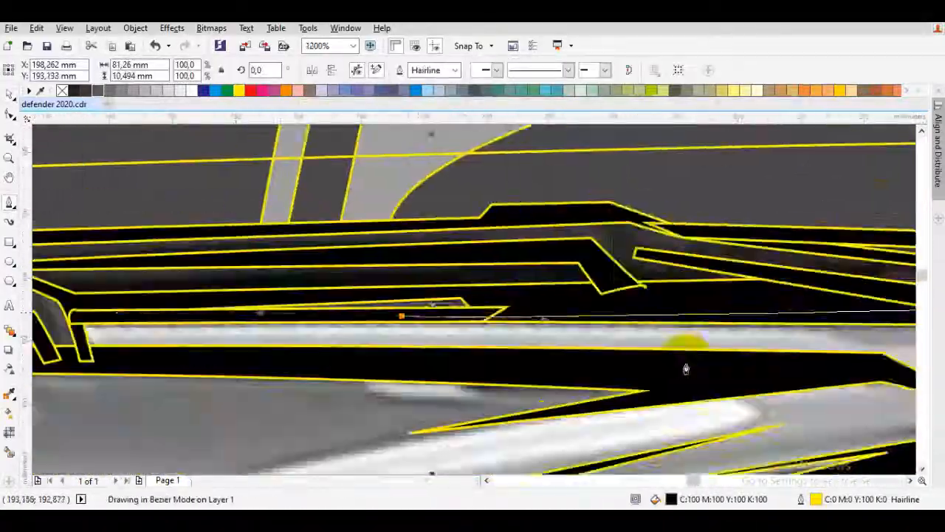
pyautogui.click(686, 363)
# Step: Trace the curved highlight shapes on the snorkel beside the windscreen's lower right corner
pyautogui.scroll(-3, 686, 364)
pyautogui.scroll(2, 686, 367)
pyautogui.click(686, 367)
pyautogui.scroll(-1, 686, 364)
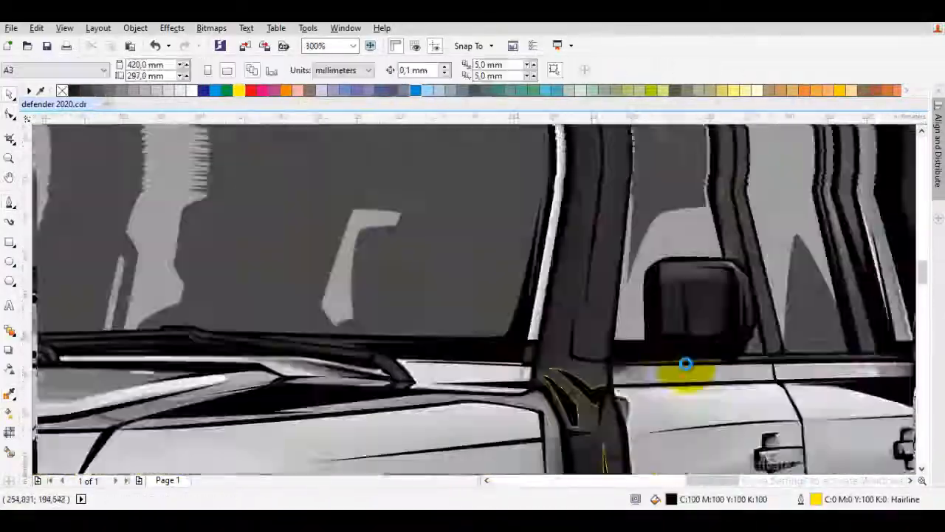
# Step: Trace the long thin highlight strips along the front edge of the roof below the roof rack
pyautogui.scroll(2, 686, 363)
pyautogui.click(685, 367)
pyautogui.scroll(-1, 686, 368)
pyautogui.rightClick(686, 363)
pyautogui.click(686, 363)
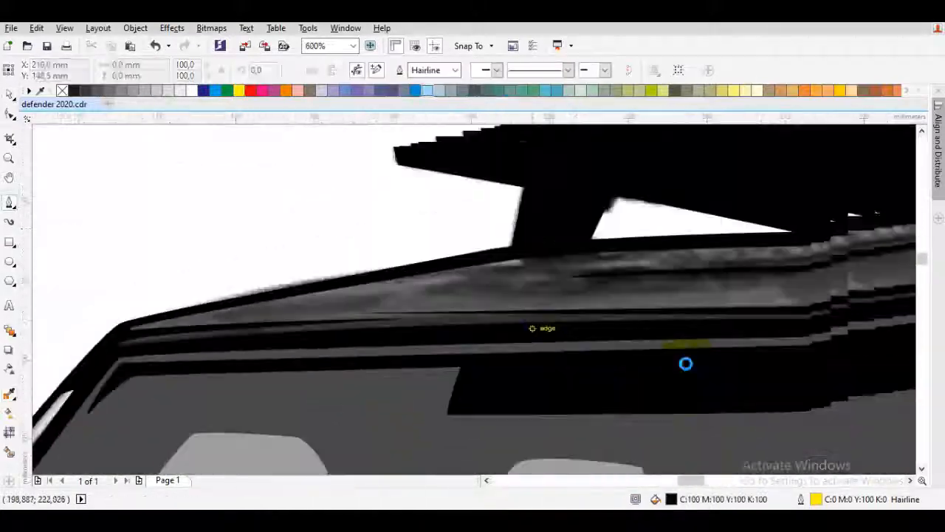
pyautogui.scroll(1, 686, 363)
pyautogui.click(686, 368)
pyautogui.scroll(-1, 686, 368)
pyautogui.scroll(1, 685, 367)
pyautogui.click(686, 368)
pyautogui.click(686, 367)
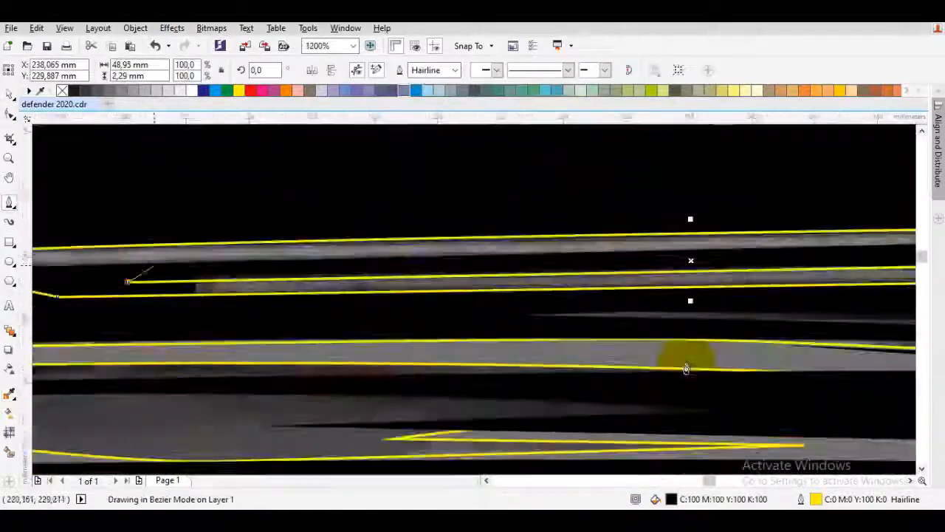
# Step: Trace the small grey step shapes of the ladder on the rear side of the body
pyautogui.scroll(-1, 686, 363)
pyautogui.scroll(2, 686, 363)
pyautogui.click(686, 368)
pyautogui.scroll(-3, 686, 368)
pyautogui.scroll(1, 686, 367)
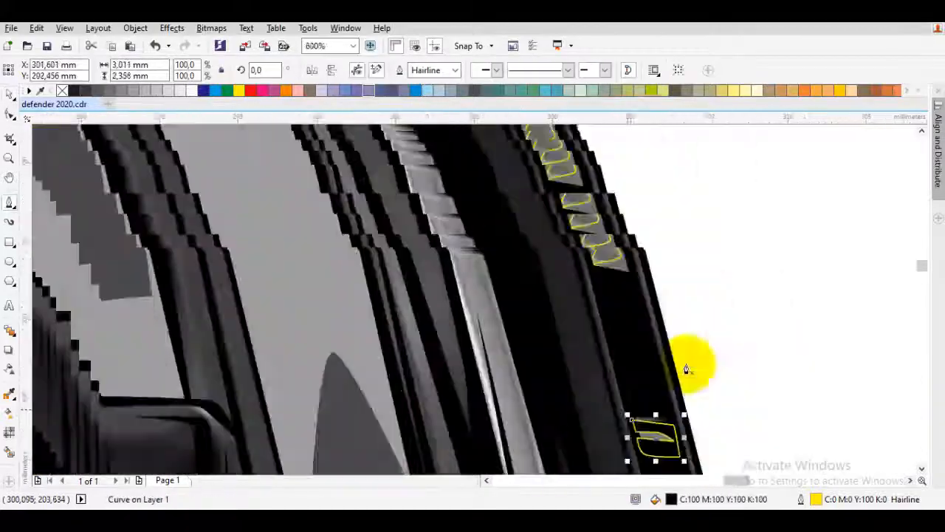
# Step: Trace the inner panel and highlight shapes of the right side mirror
pyautogui.scroll(1, 686, 367)
pyautogui.click(686, 369)
pyautogui.scroll(-2, 686, 368)
pyautogui.scroll(-1, 686, 368)
pyautogui.scroll(3, 686, 363)
pyautogui.click(686, 368)
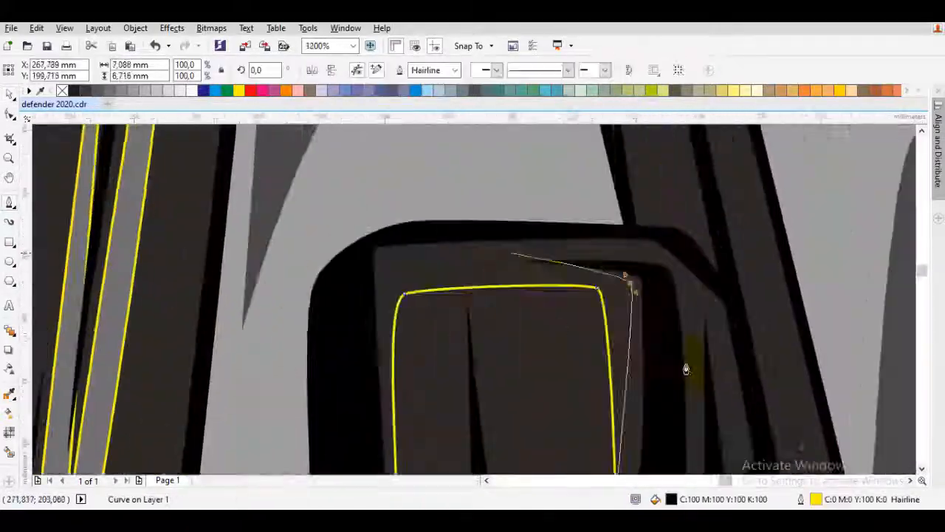
pyautogui.click(686, 368)
# Step: Trace the narrow highlight strips along the rear pillar beside the ladder
pyautogui.click(686, 368)
pyautogui.scroll(-1, 686, 363)
pyautogui.scroll(1, 685, 368)
pyautogui.click(685, 368)
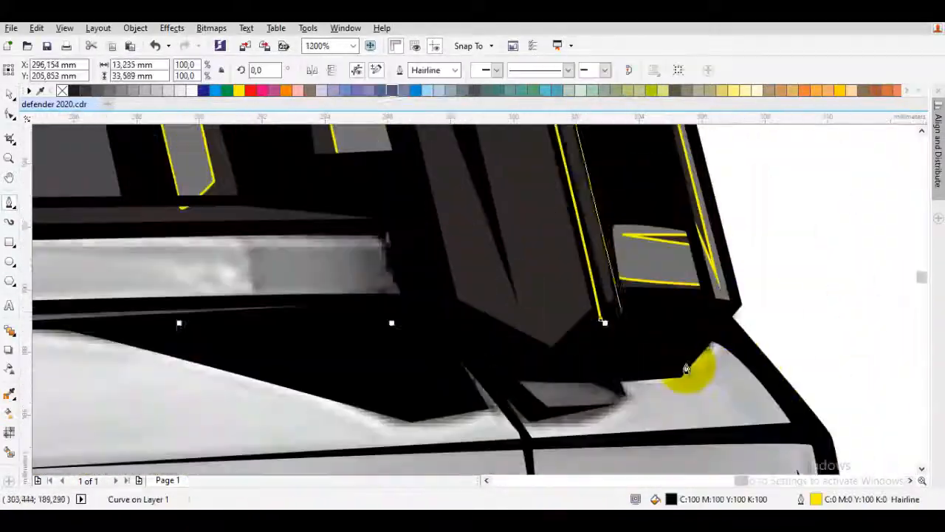
# Step: Fill the grille's highlight shapes around the badge with grey K:70 and open their object options
pyautogui.scroll(1, 686, 369)
pyautogui.scroll(-3, 686, 369)
pyautogui.scroll(1, 686, 369)
pyautogui.click(686, 369)
pyautogui.rightClick(686, 369)
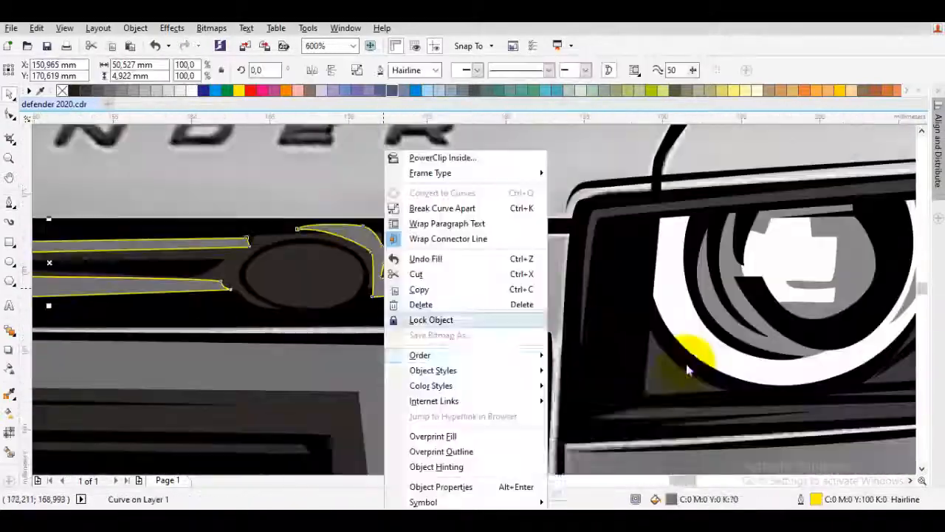
# Step: Trace one large closed shape about 215 by 104 mm covering the car's whole body as a base
pyautogui.scroll(-3, 686, 368)
pyautogui.scroll(4, 686, 369)
pyautogui.scroll(-1, 685, 369)
pyautogui.click(686, 368)
pyautogui.scroll(-4, 686, 368)
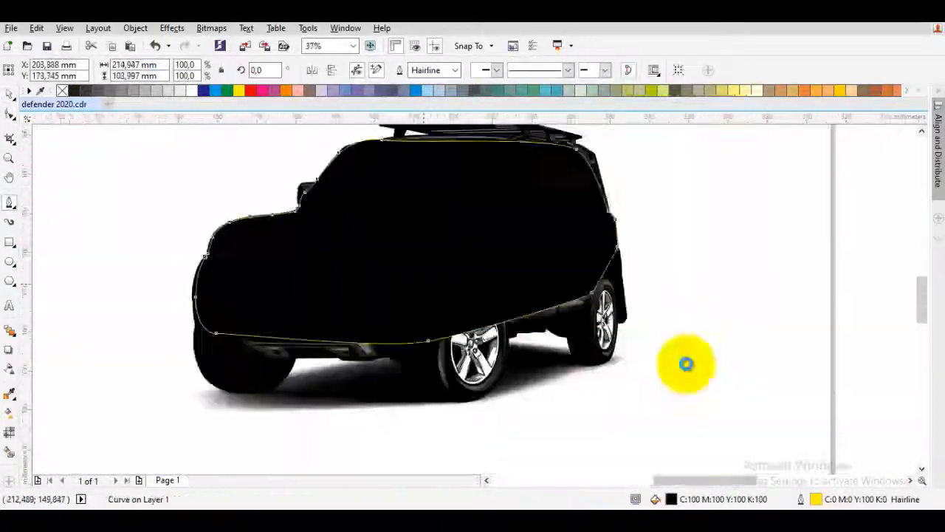
# Step: Fill the body base with blue (C:78 M:31 Y:14 K:0), make its reflections light blue and hide the outlines
pyautogui.scroll(1, 686, 368)
pyautogui.hotkey('ctrl', 'a')
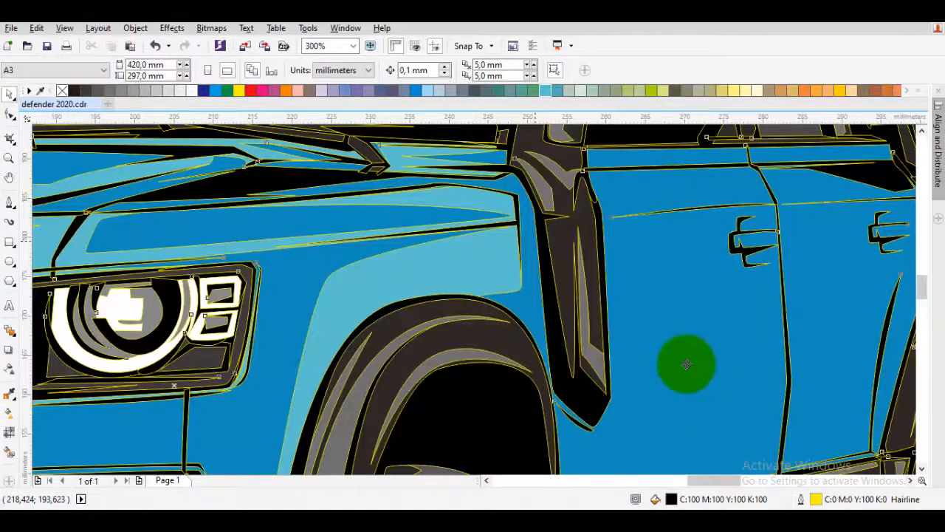
pyautogui.scroll(-3, 686, 367)
pyautogui.scroll(-1, 686, 364)
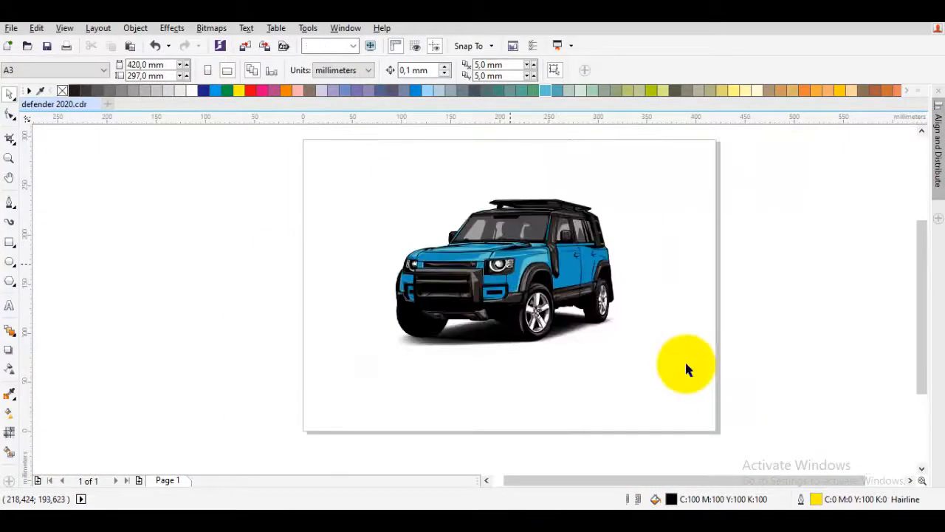
# Step: Select the blue body base shape and recolor it with beige-grey C:0 M:0 Y:20 K:40
pyautogui.scroll(3, 686, 363)
pyautogui.click(686, 367)
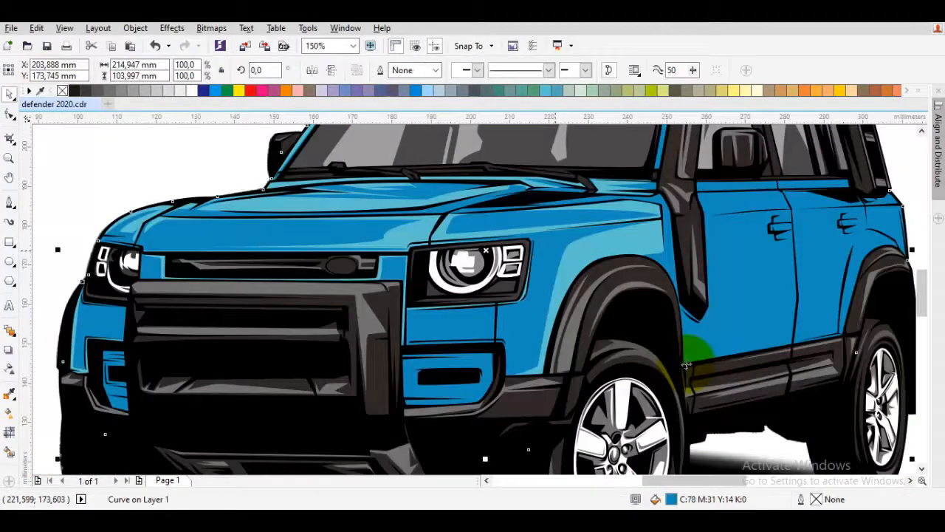
pyautogui.click(686, 365)
pyautogui.click(698, 90)
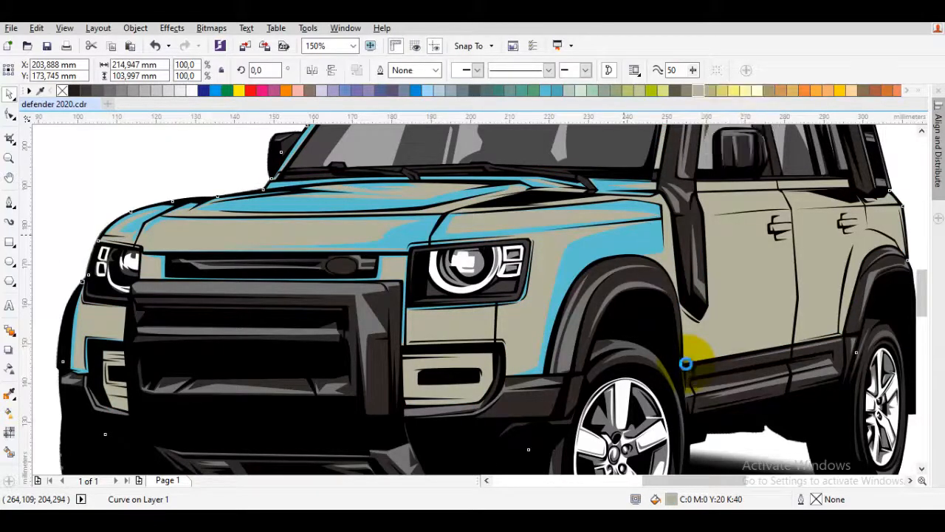
# Step: Undo the beige-grey recolor of the body base shape
pyautogui.hotkey('shift', 'F4')
pyautogui.press('F4')
pyautogui.press('Escape')
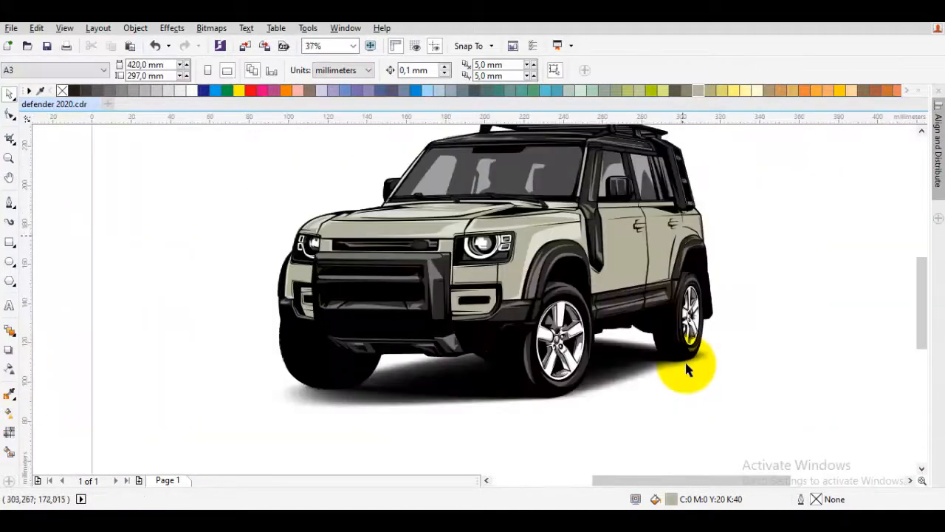
pyautogui.hotkey('ctrl', 'z')
pyautogui.hotkey('ctrl', 'z')
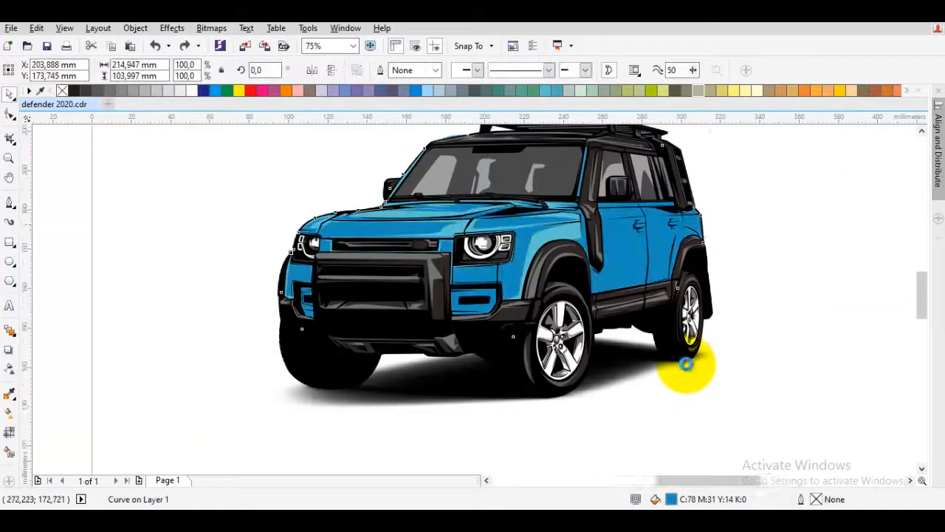
# Step: Restore the yellow hairline outlines and remove the fill from the body base shape
pyautogui.scroll(4, 686, 363)
pyautogui.press('F10')
pyautogui.keyDown('shift'); pyautogui.click(686, 362); pyautogui.keyUp('shift')
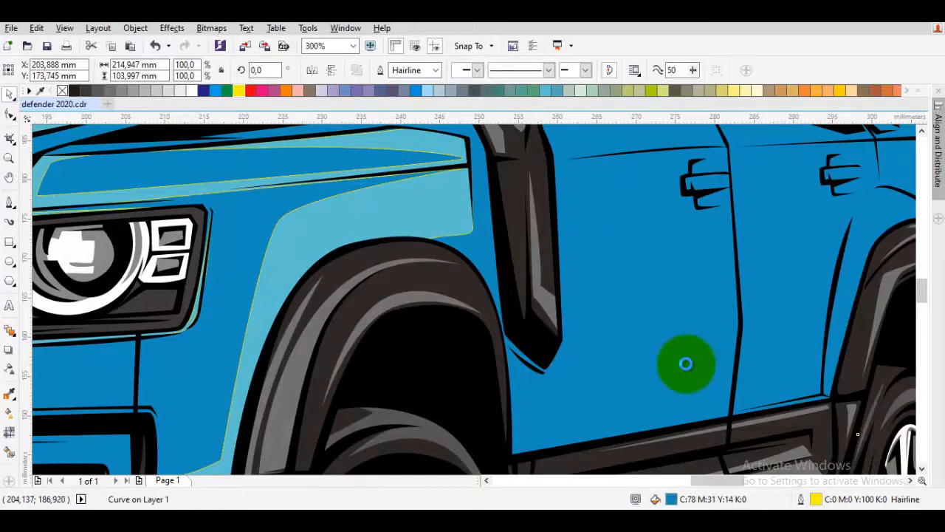
pyautogui.click(62, 90)
pyautogui.scroll(-1, 582, 233)
pyautogui.moveTo(618, 221); pyautogui.dragTo(562, 262)
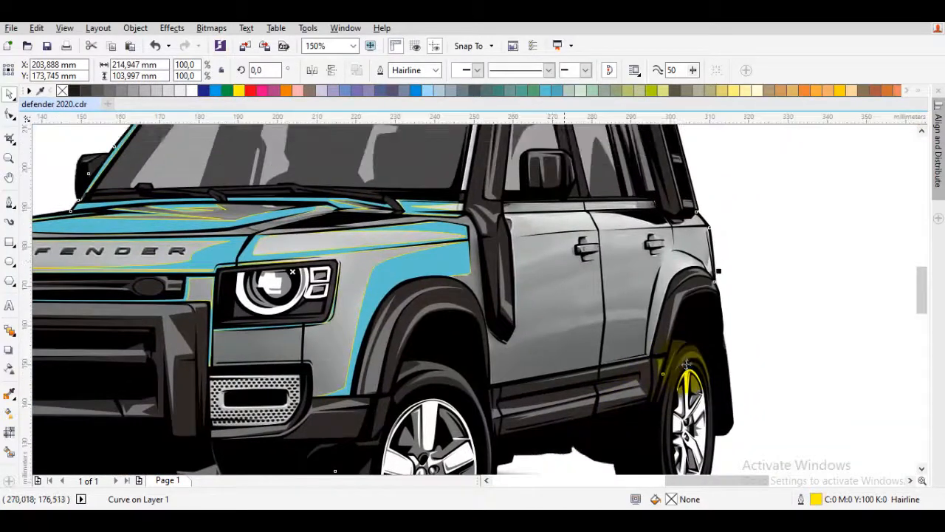
# Step: Trace the upper edge of a new reflection with the Pen tool along the top of the side doors, from the front pillar to the rear corner
pyautogui.scroll(2, 686, 363)
pyautogui.scroll(-2, 686, 362)
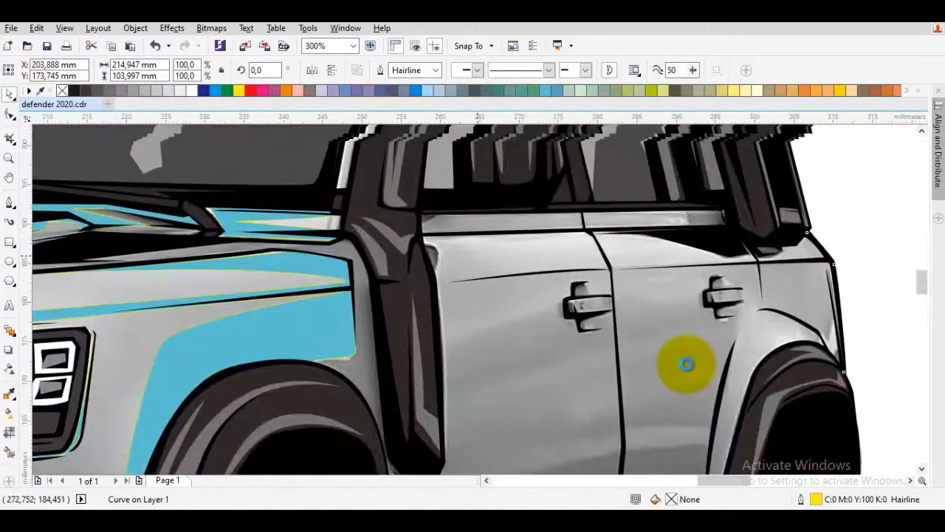
pyautogui.scroll(4, 686, 363)
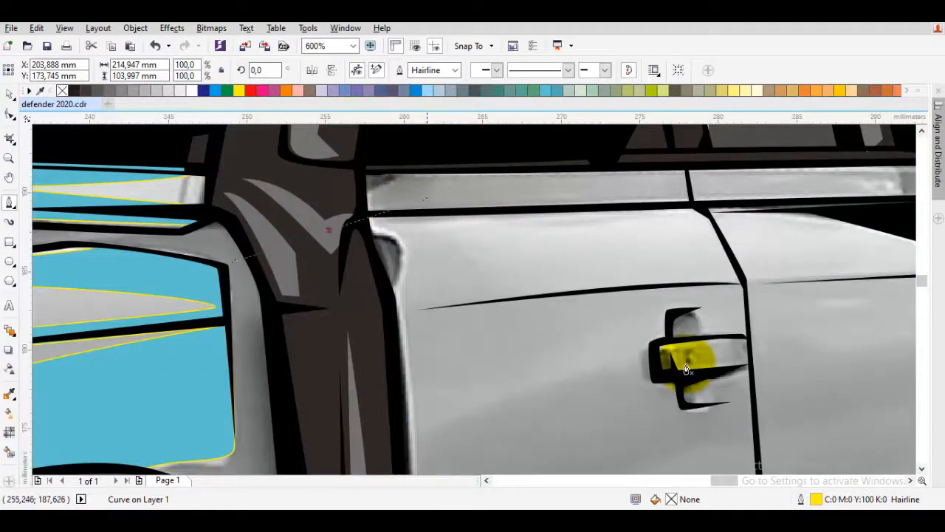
pyautogui.moveTo(759, 210); pyautogui.dragTo(488, 251)
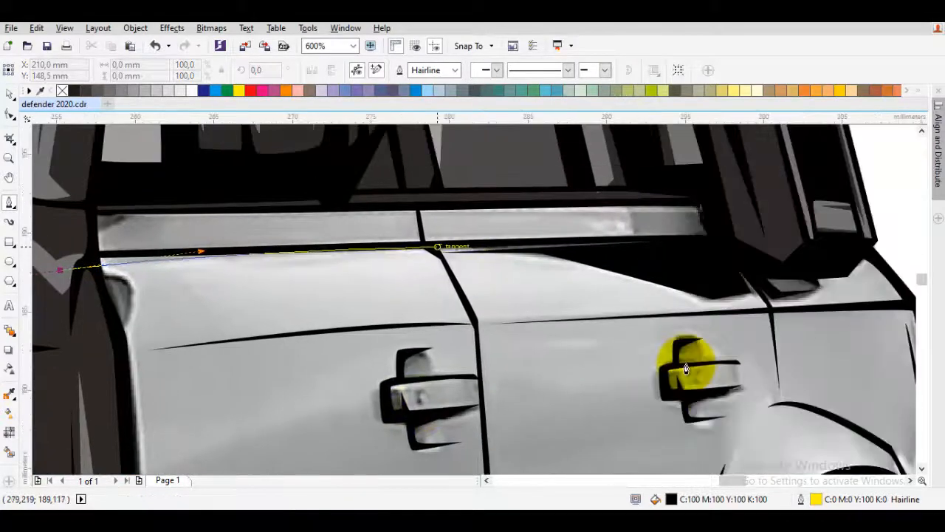
pyautogui.scroll(2, 686, 363)
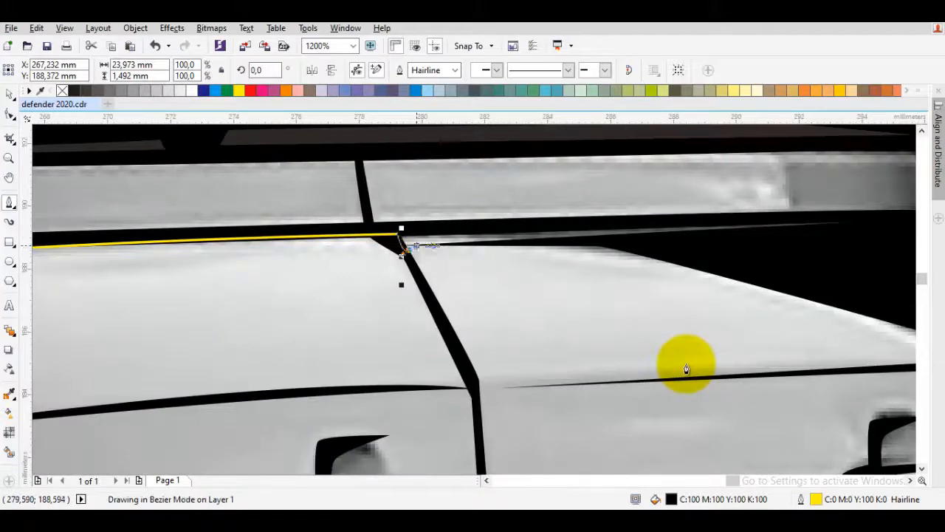
pyautogui.moveTo(416, 245); pyautogui.dragTo(422, 249)
pyautogui.moveTo(631, 252); pyautogui.dragTo(525, 263)
pyautogui.moveTo(774, 342); pyautogui.dragTo(557, 301)
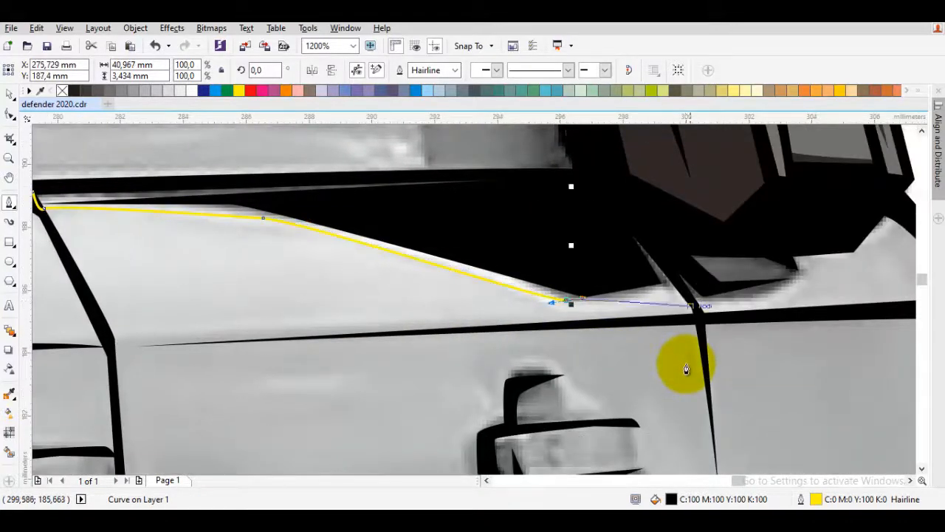
pyautogui.moveTo(774, 316); pyautogui.dragTo(491, 344)
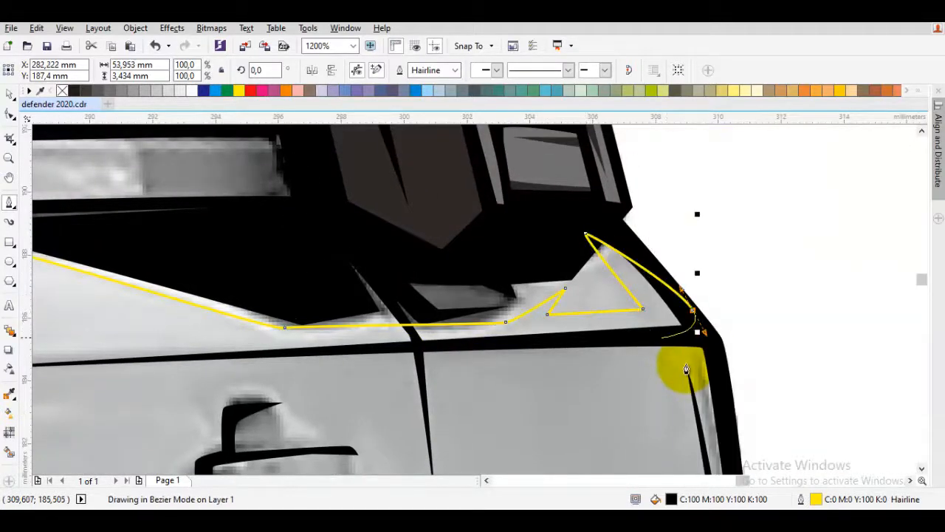
# Step: Continue the reflection's outline forward along the rear door's crease, with a pointed notch beside the seam between the doors
pyautogui.moveTo(665, 336); pyautogui.dragTo(683, 329)
pyautogui.moveTo(424, 337); pyautogui.dragTo(743, 333)
pyautogui.scroll(-1, 686, 363)
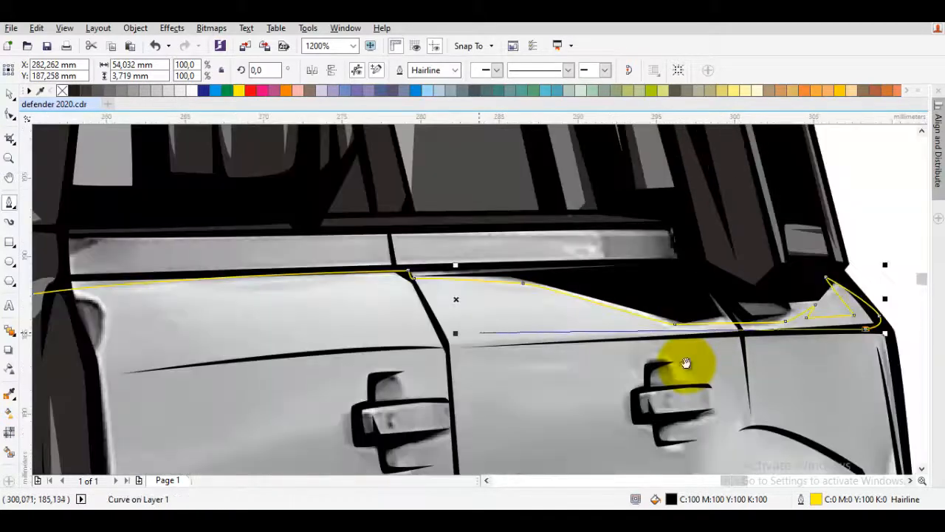
pyautogui.moveTo(659, 363); pyautogui.dragTo(686, 363)
pyautogui.scroll(1, 686, 363)
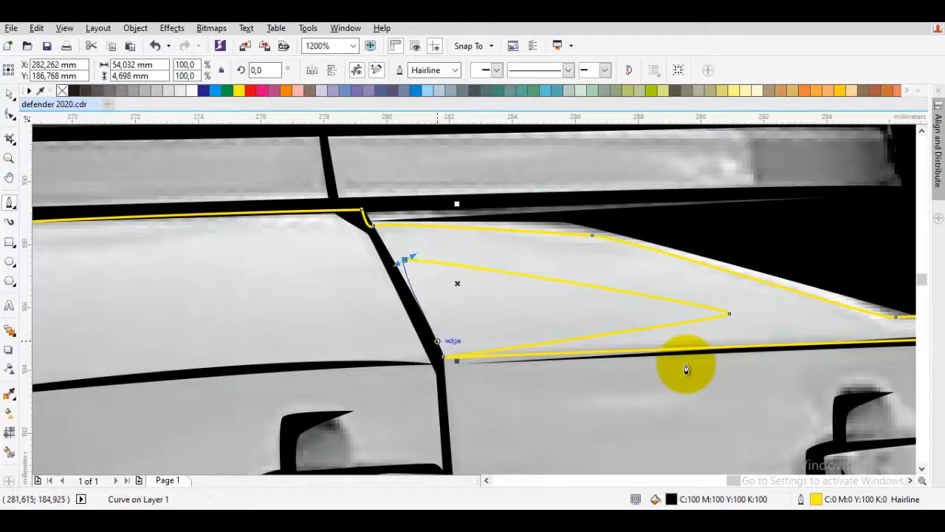
pyautogui.click(437, 340)
pyautogui.scroll(-1, 437, 340)
pyautogui.scroll(1, 539, 306)
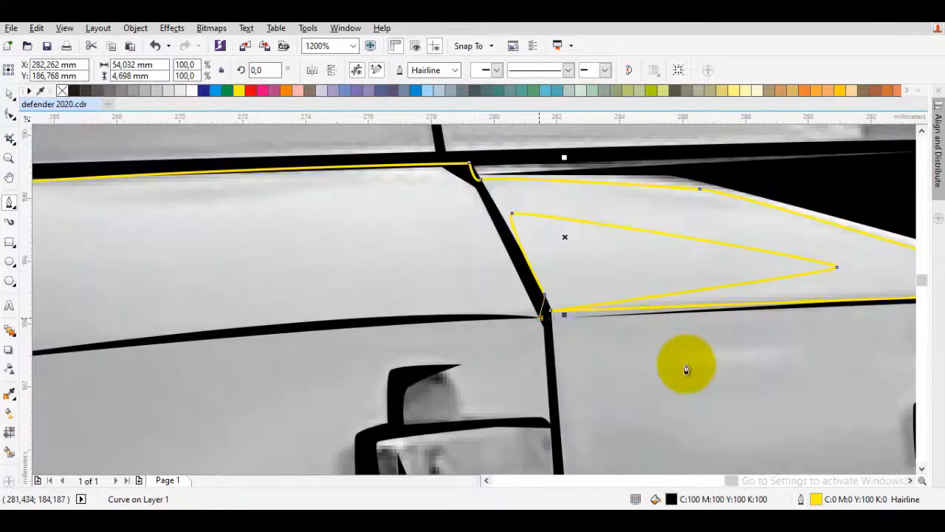
# Step: Trace the reflection's lower curve and long notch across the front door and close the shape at about 54 by 5.5 mm
pyautogui.scroll(-1, 488, 319)
pyautogui.moveTo(325, 327); pyautogui.dragTo(239, 330)
pyautogui.scroll(1, 414, 324)
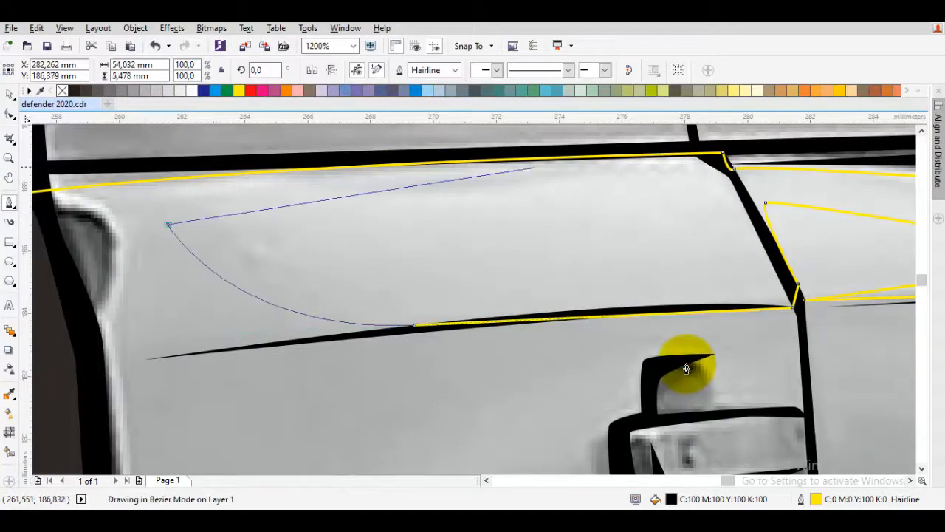
pyautogui.click(649, 173)
pyautogui.moveTo(144, 194); pyautogui.dragTo(300, 204)
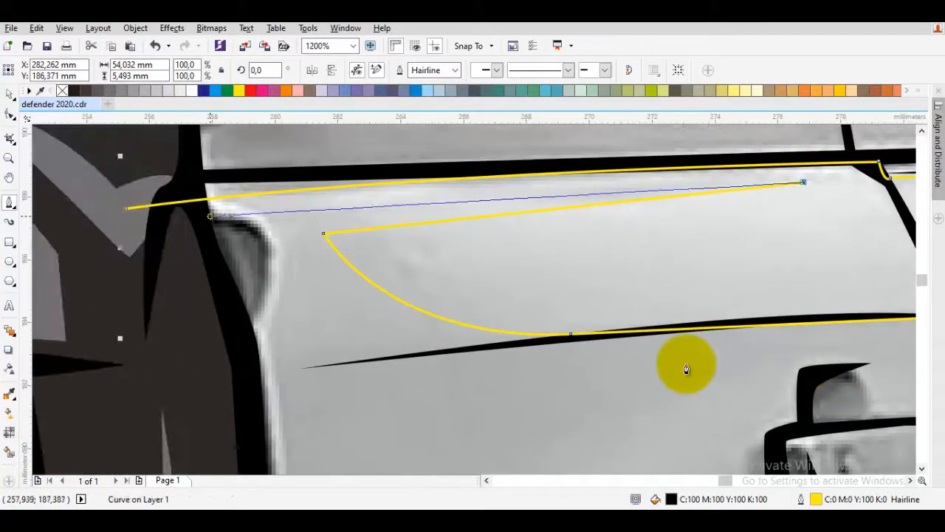
pyautogui.moveTo(204, 219); pyautogui.dragTo(195, 222)
pyautogui.scroll(-2, 686, 369)
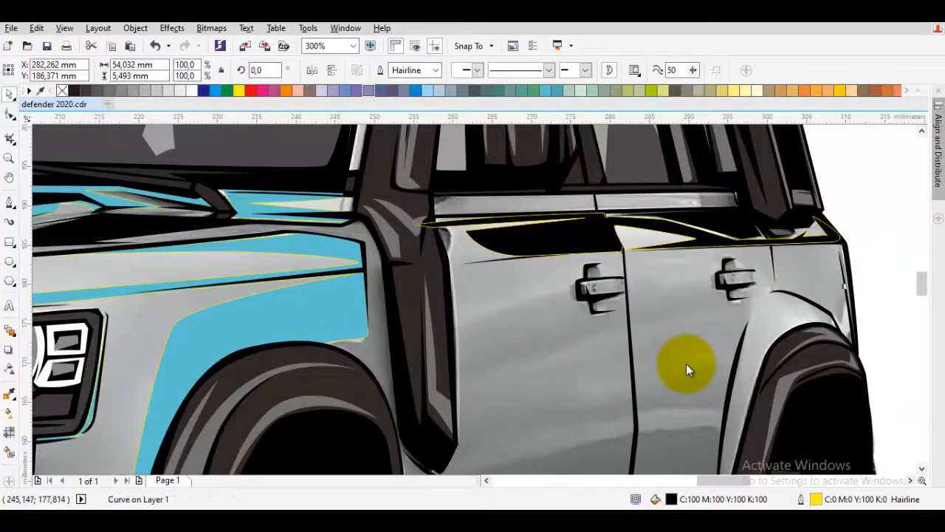
# Step: Combine the new door reflection with the light blue body reflections so it shares their fill
pyautogui.keyDown('shift'); pyautogui.click(338, 302); pyautogui.keyUp('shift')
pyautogui.hotkey('ctrl', 'l')
pyautogui.scroll(1, 555, 302)
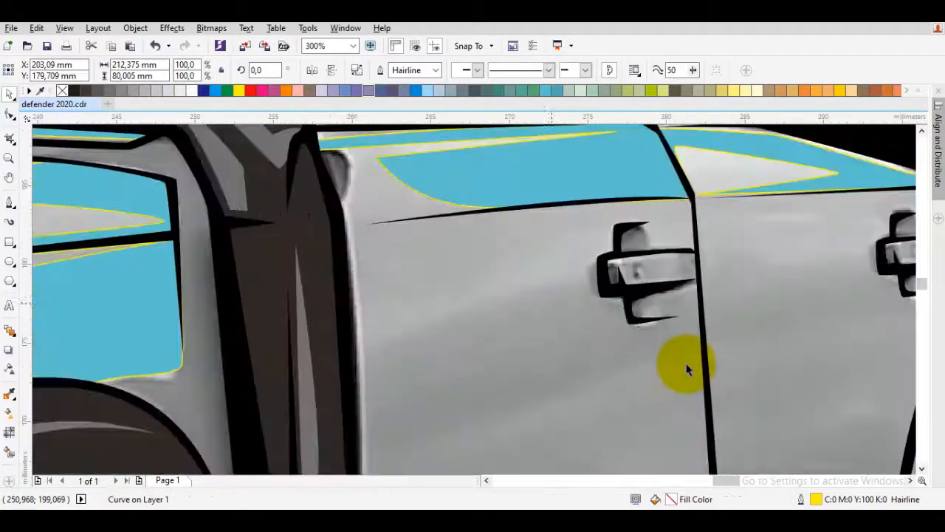
pyautogui.press('Escape')
# Step: Start another reflection outline at the front door's front edge, with zigzag points below the crease toward the door handle
pyautogui.moveTo(502, 296); pyautogui.dragTo(560, 305)
pyautogui.press('space')
pyautogui.scroll(1, 426, 242)
pyautogui.moveTo(426, 242); pyautogui.dragTo(458, 283)
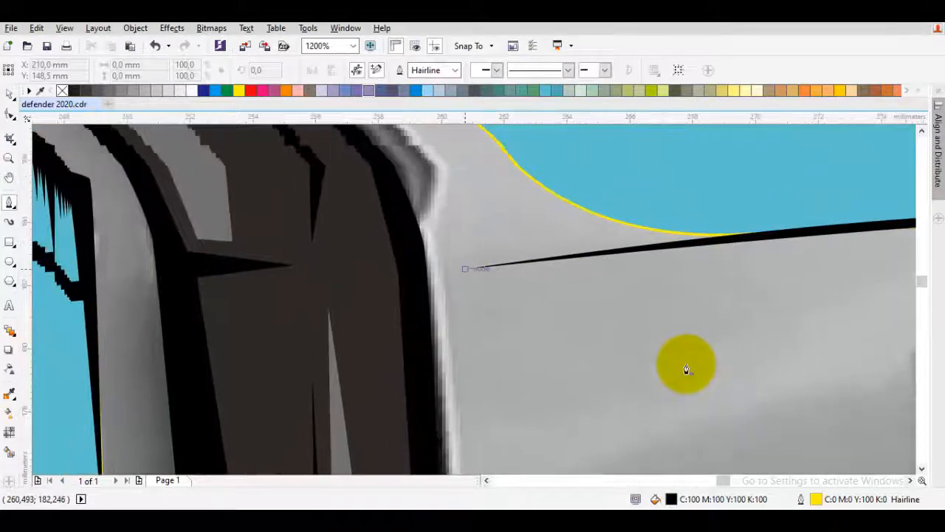
pyautogui.scroll(-1, 462, 270)
pyautogui.scroll(1, 457, 270)
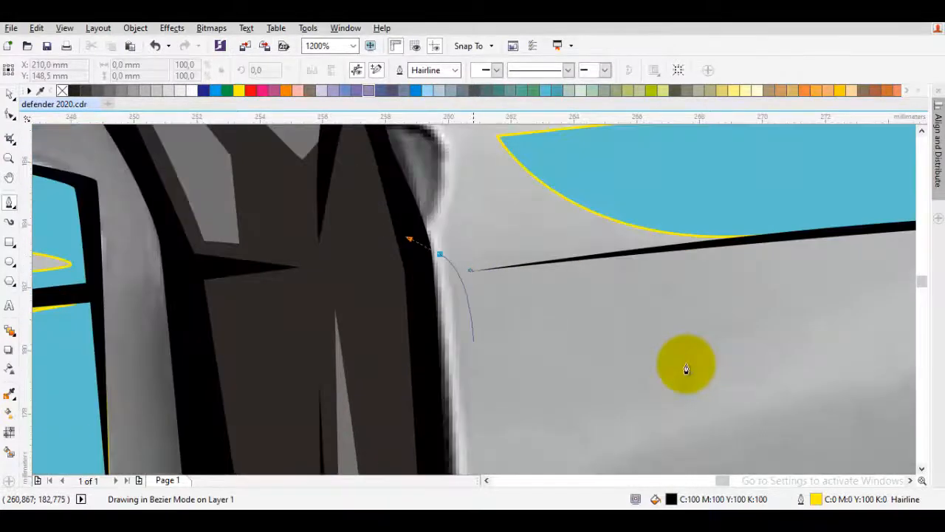
pyautogui.scroll(-1, 469, 325)
pyautogui.click(477, 302)
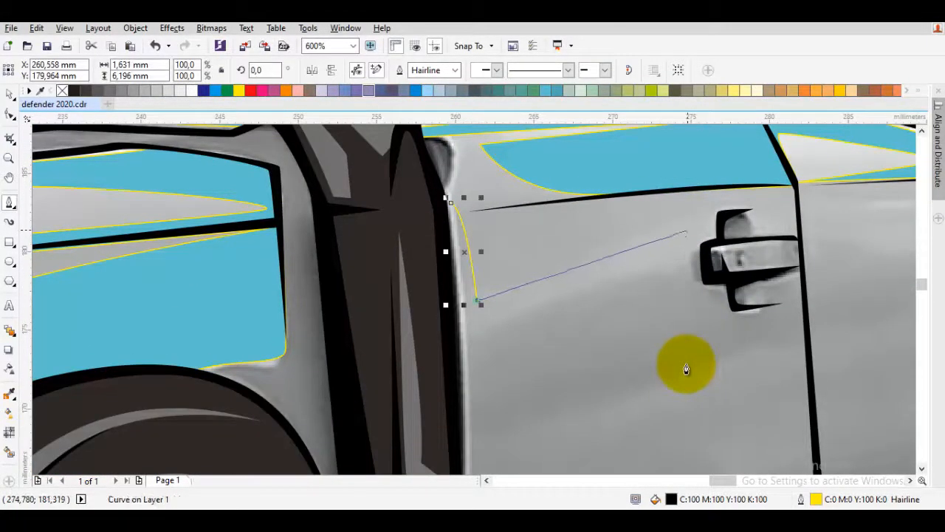
pyautogui.click(687, 233)
pyautogui.click(555, 233)
pyautogui.scroll(1, 738, 207)
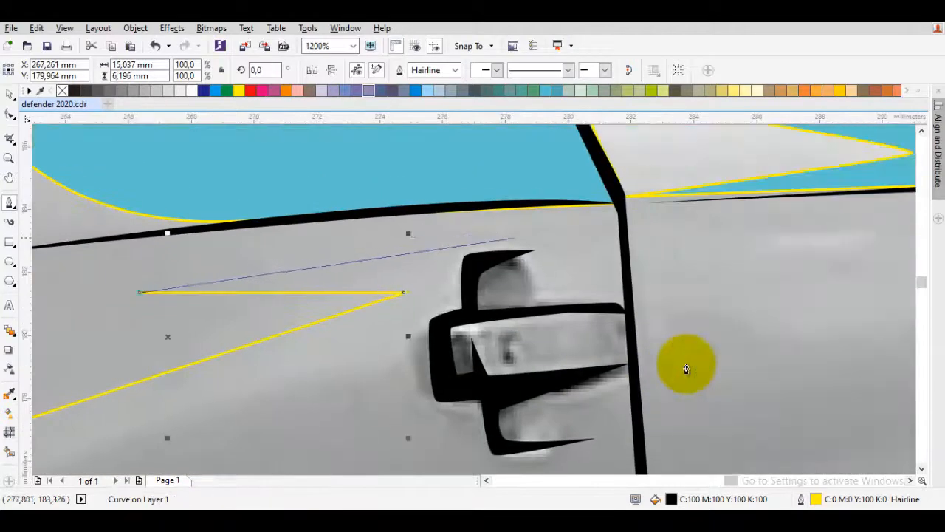
# Step: Extend the outline to the door seam and around the recess above the front door handle
pyautogui.moveTo(552, 233); pyautogui.dragTo(561, 285)
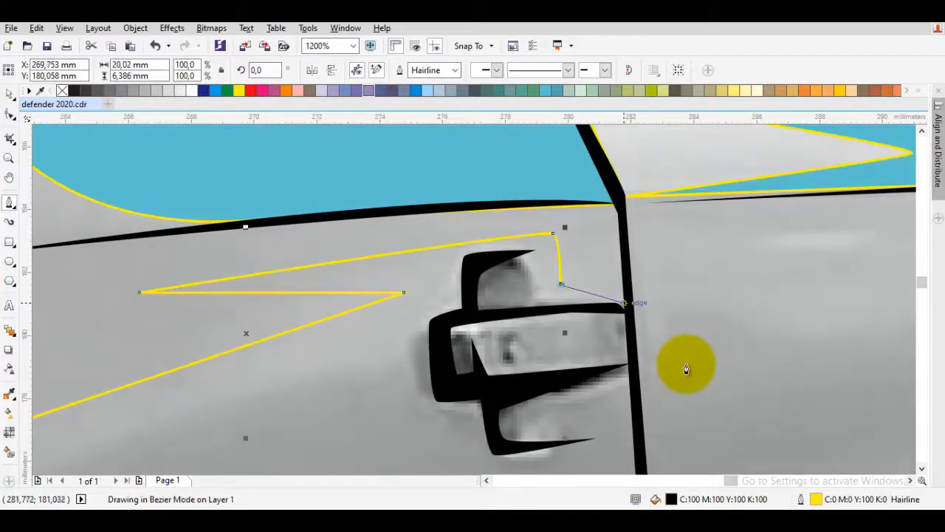
pyautogui.scroll(1, 530, 301)
pyautogui.click(547, 301)
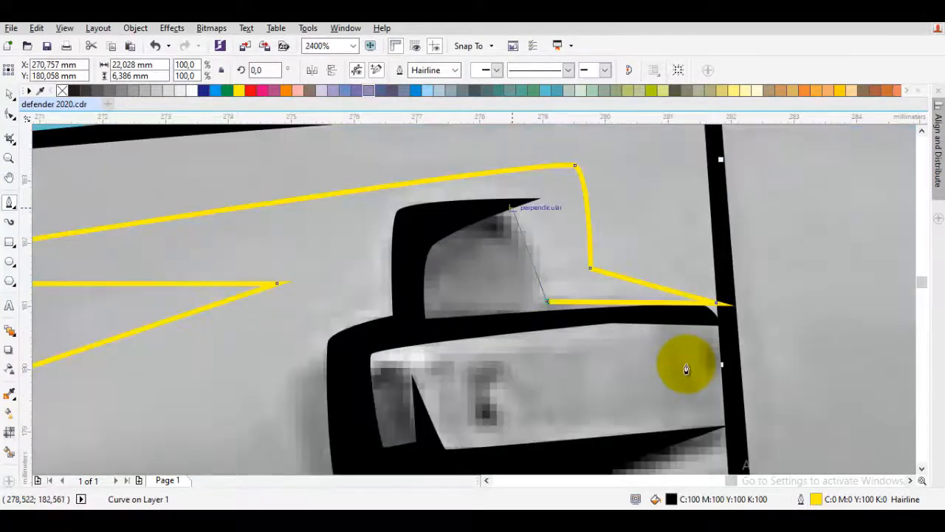
pyautogui.moveTo(410, 257); pyautogui.dragTo(483, 208)
pyautogui.moveTo(488, 276); pyautogui.dragTo(475, 265)
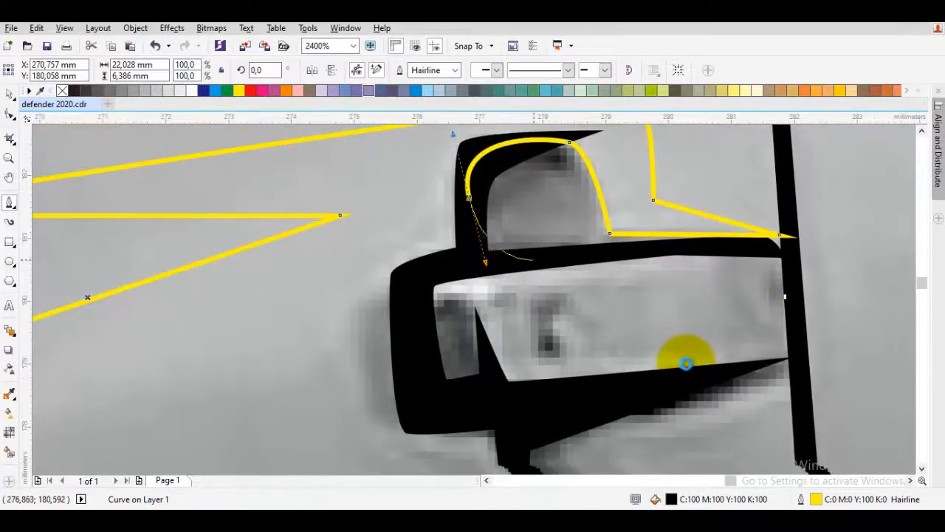
pyautogui.moveTo(667, 238); pyautogui.dragTo(683, 242)
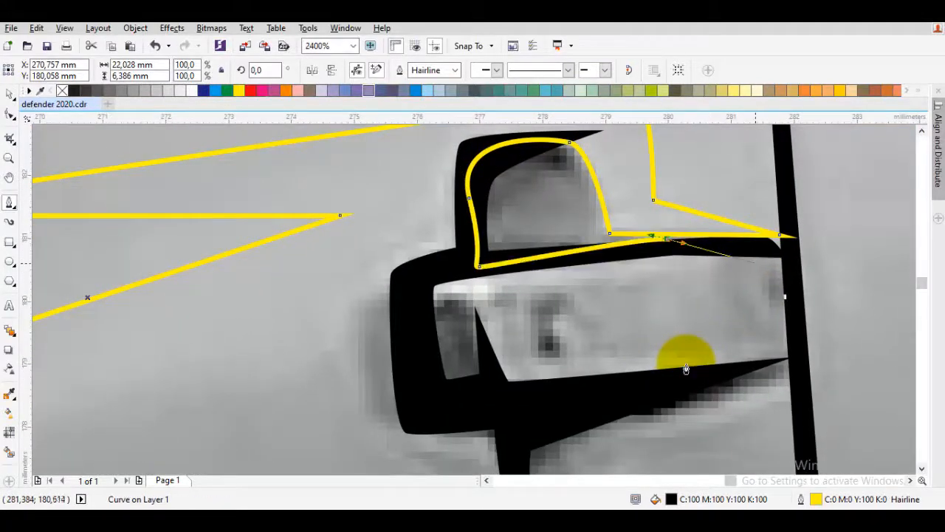
# Step: Trace the outline around the inside of the front door handle's grip and past the handle's front end
pyautogui.click(511, 288)
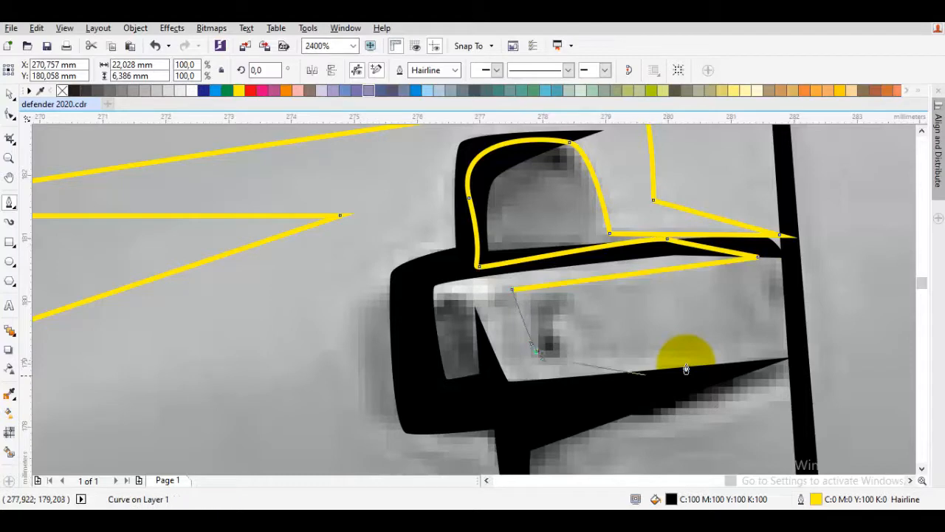
pyautogui.click(537, 352)
pyautogui.click(789, 357)
pyautogui.moveTo(507, 393); pyautogui.dragTo(500, 386)
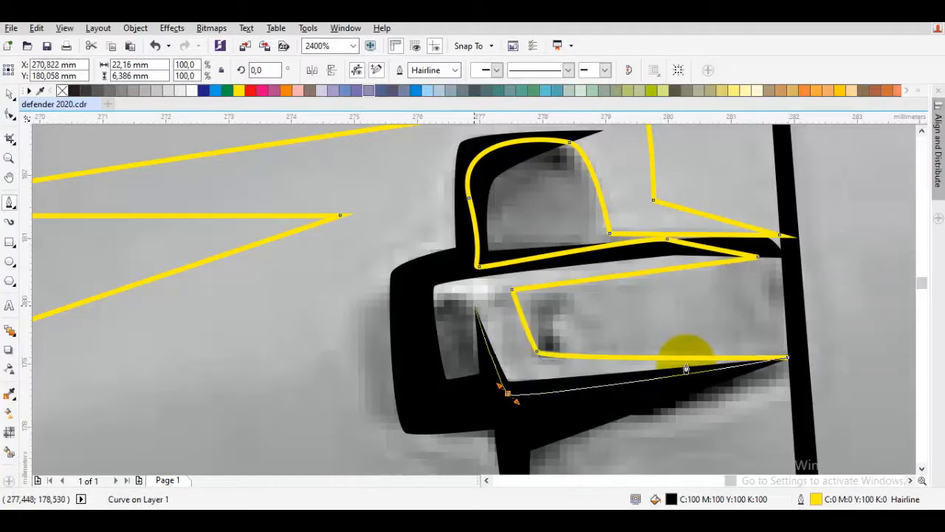
pyautogui.hscroll(-2, 686, 369)
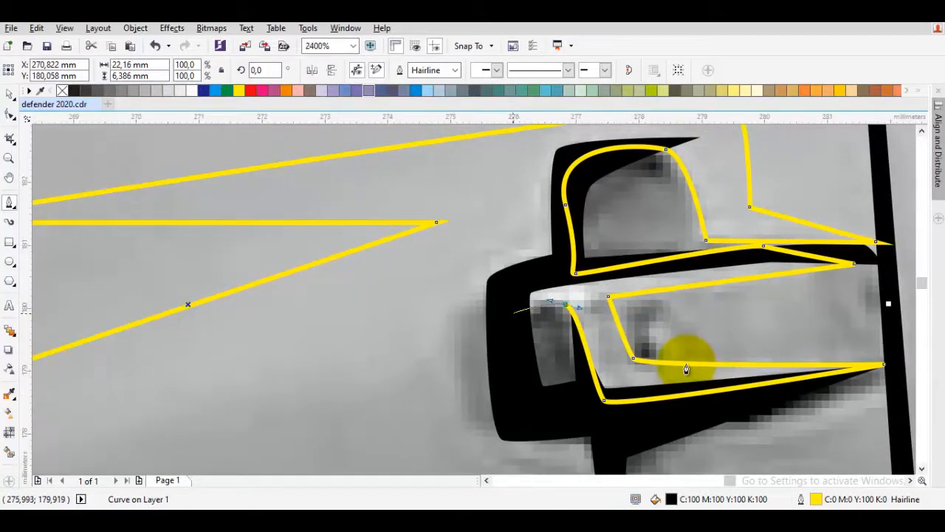
pyautogui.scroll(-2, 686, 364)
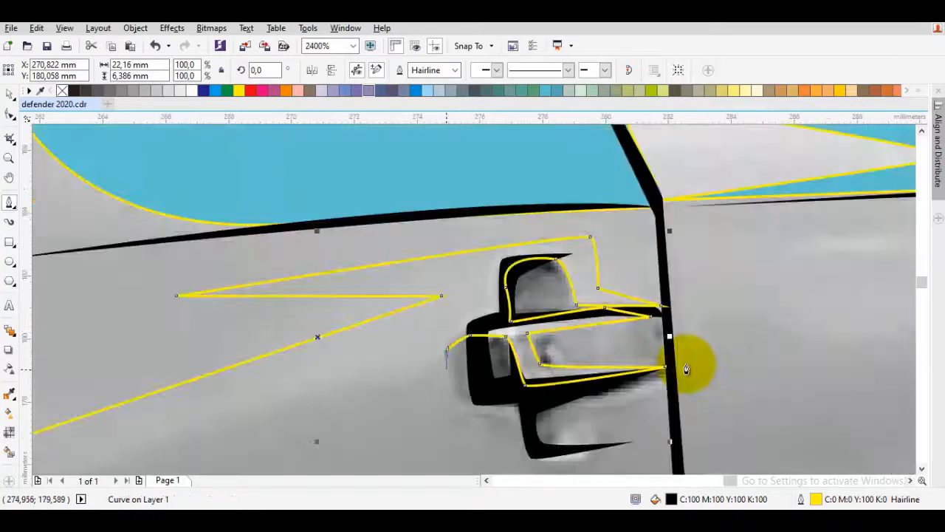
# Step: Extend the outline from the front door handle to the door's front edge, then add a narrow spike pointing rearward across the door
pyautogui.scroll(-2, 686, 369)
pyautogui.scroll(1, 686, 369)
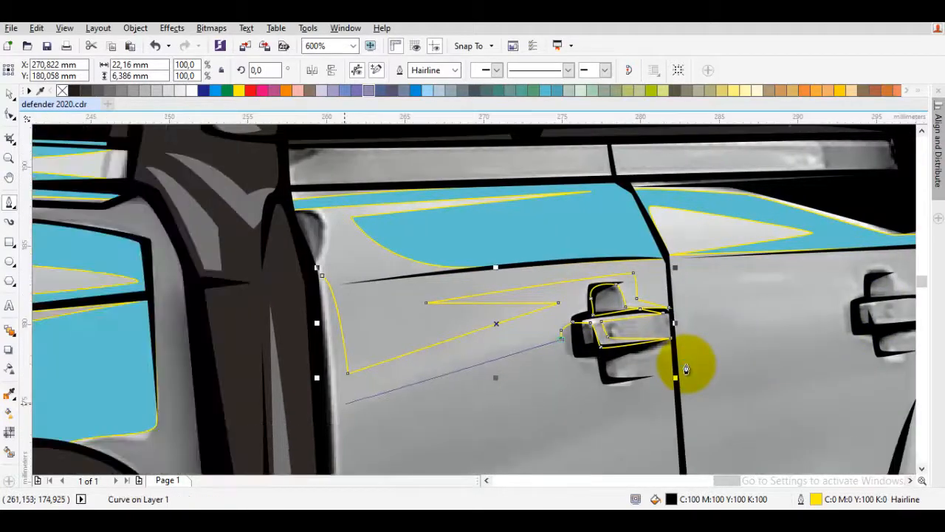
pyautogui.scroll(-5, 686, 369)
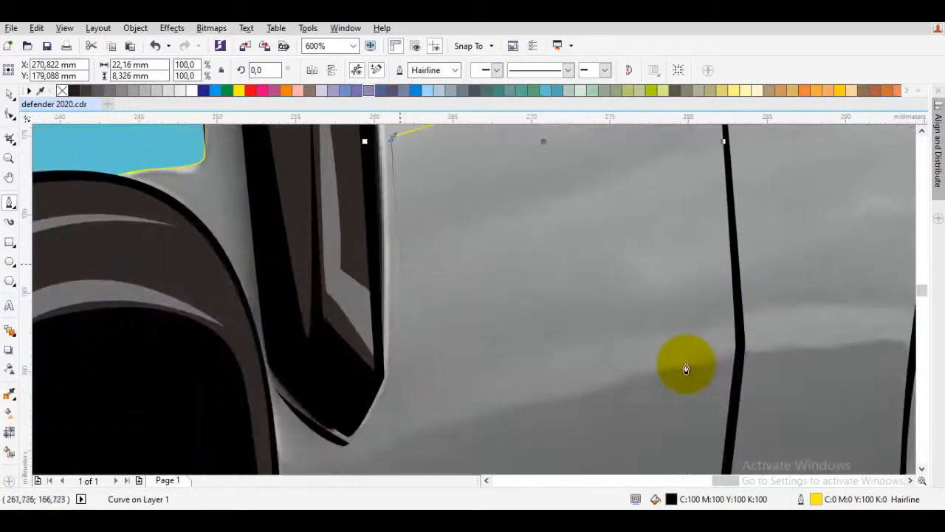
pyautogui.press('space')
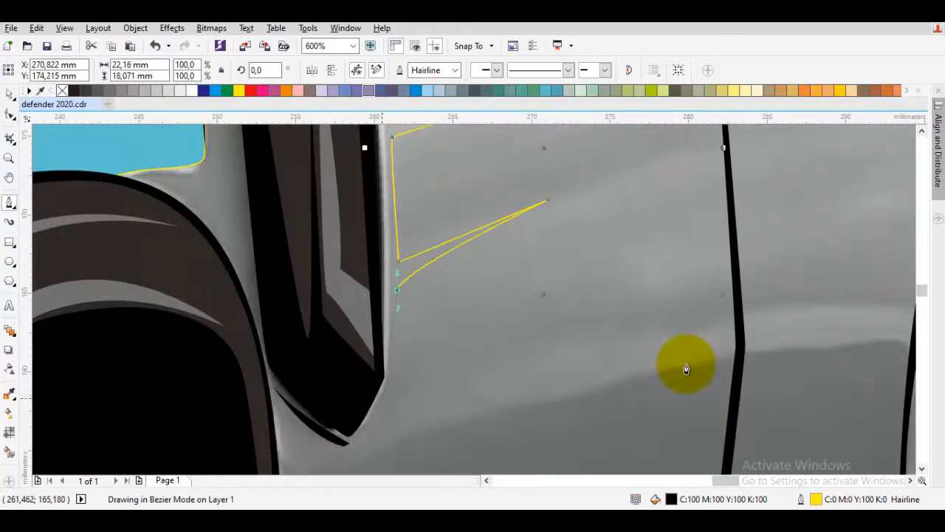
# Step: Continue the outline down the front door's edge to the tip of the dark fender panel, then back up to close it
pyautogui.scroll(3, 686, 368)
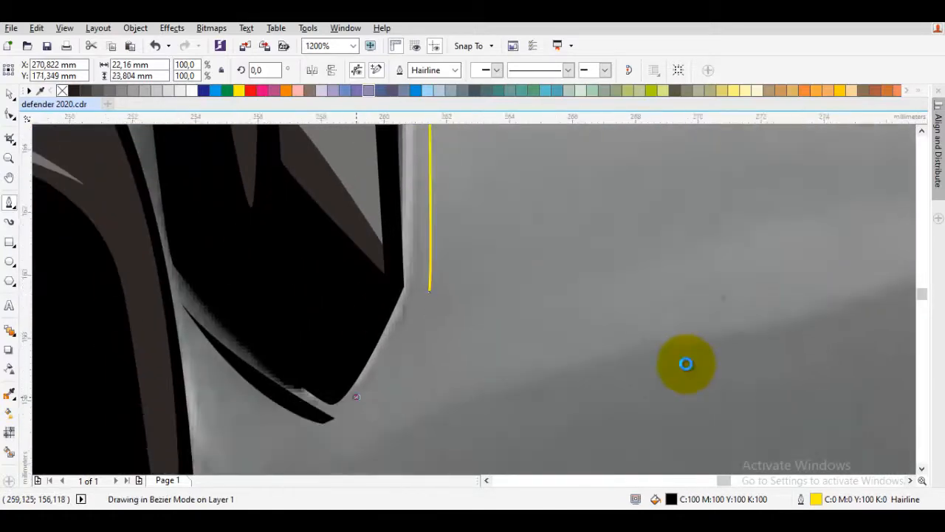
pyautogui.scroll(-3, 686, 366)
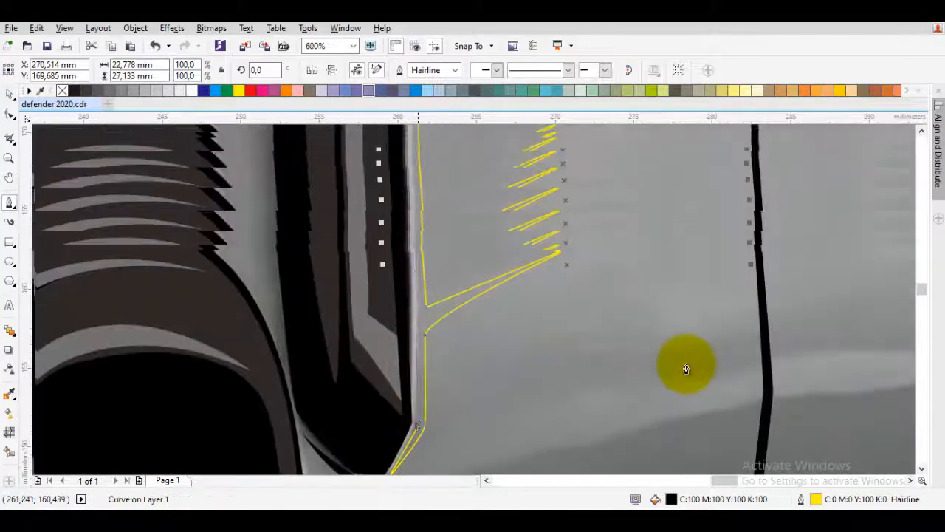
pyautogui.scroll(1, 686, 364)
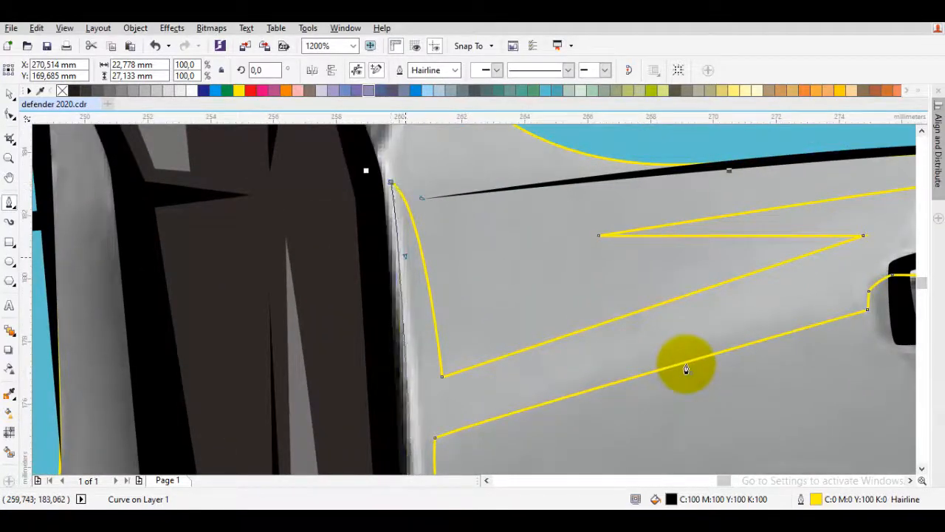
pyautogui.moveTo(404, 256); pyautogui.dragTo(419, 276)
pyautogui.scroll(-1, 428, 316)
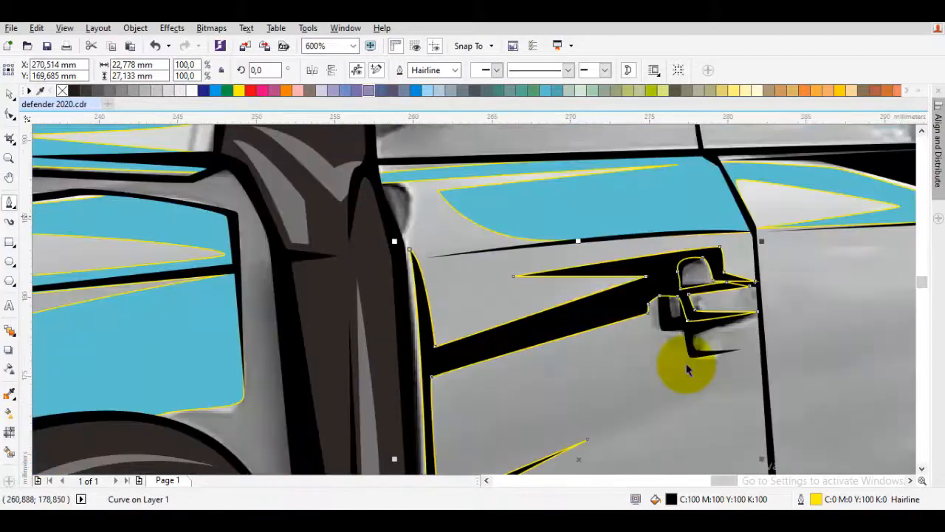
# Step: Combine the closed front door shape with the light blue body reflections so it takes their fill
pyautogui.press('space')
pyautogui.keyDown('shift'); pyautogui.click(484, 212); pyautogui.keyUp('shift')
pyautogui.click(382, 71)
pyautogui.scroll(-1, 606, 285)
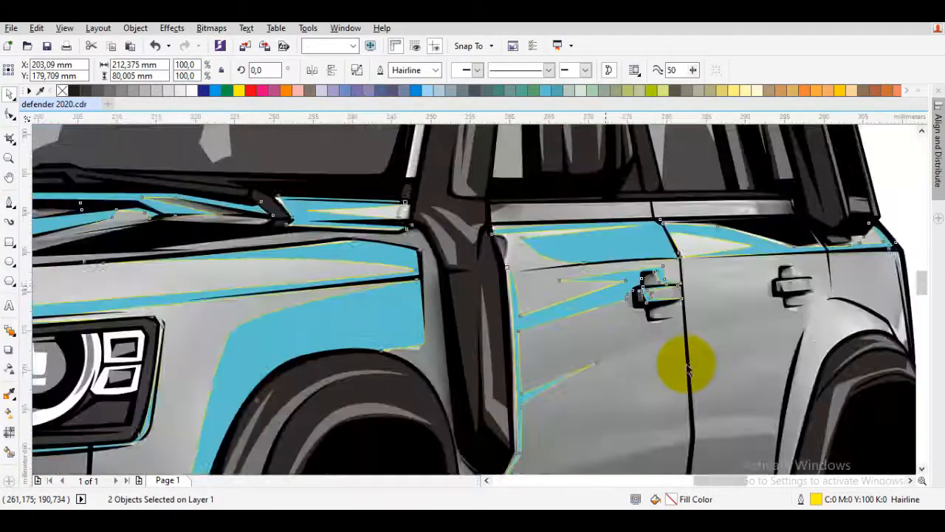
pyautogui.scroll(-1, 452, 304)
pyautogui.press('Escape')
# Step: Start a new reflection outline along the lower door crease, from the front door's lower front corner to the rear door's rear edge
pyautogui.scroll(1, 522, 337)
pyautogui.press('space')
pyautogui.moveTo(520, 337); pyautogui.dragTo(492, 232)
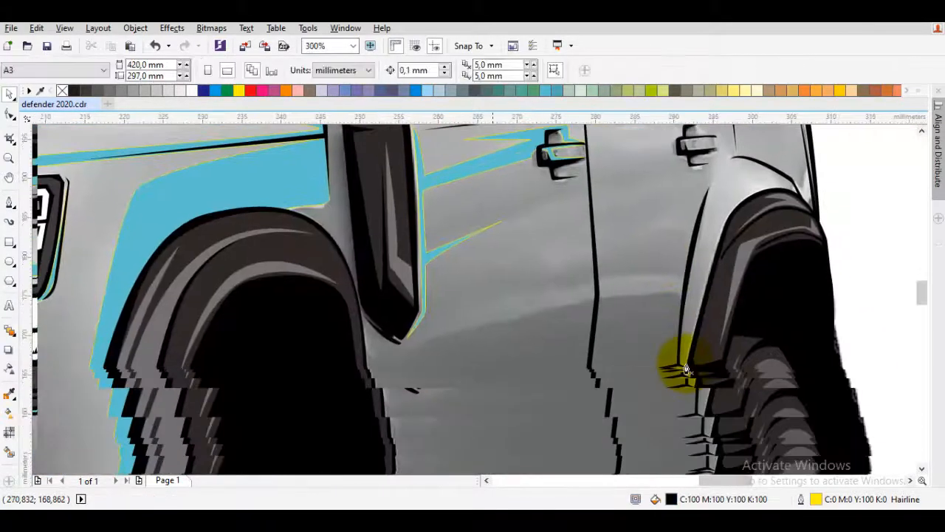
pyautogui.press('space')
pyautogui.scroll(1, 685, 369)
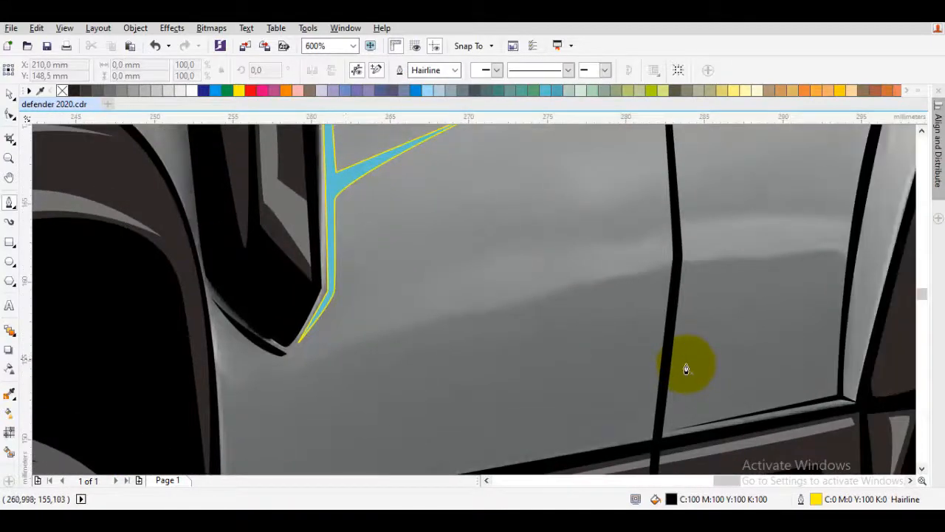
pyautogui.moveTo(834, 263); pyautogui.dragTo(579, 259)
pyautogui.scroll(1, 566, 266)
pyautogui.click(582, 341)
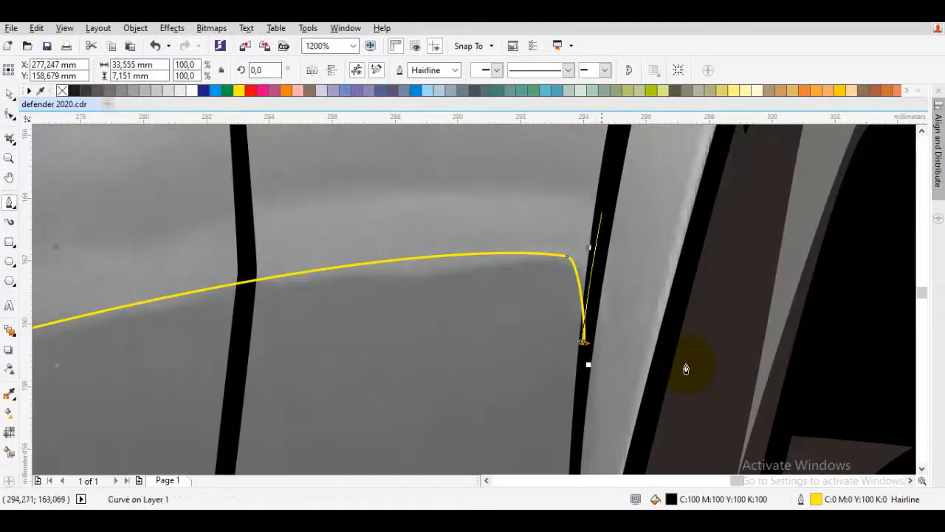
# Step: Return the outline along the crease's upper edge to the door seam, then take it up to a point below the rear door handle
pyautogui.moveTo(601, 206); pyautogui.dragTo(848, 223)
pyautogui.click(524, 253)
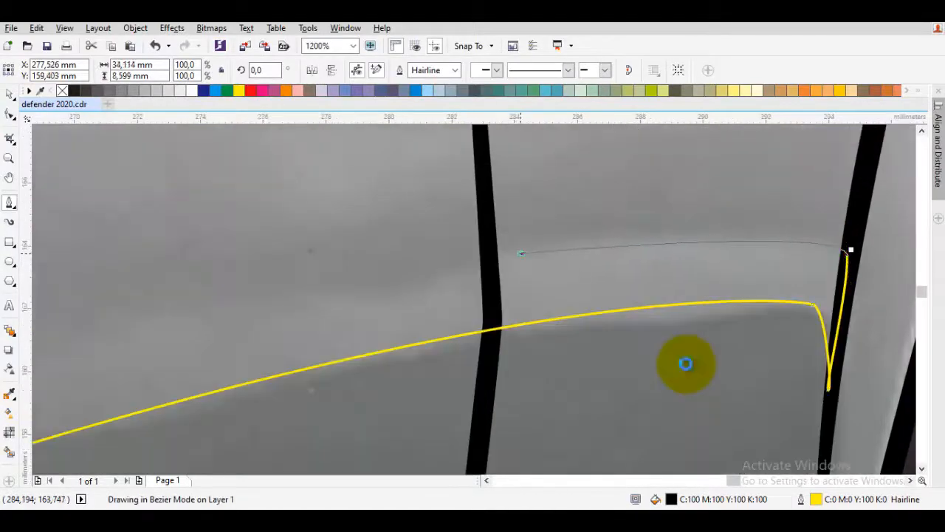
pyautogui.scroll(-1, 524, 255)
pyautogui.moveTo(525, 231); pyautogui.dragTo(508, 364)
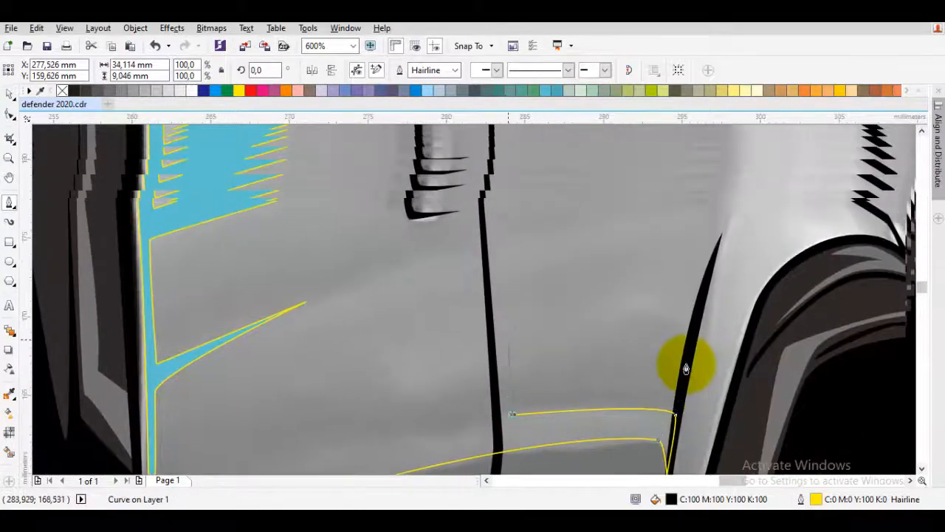
pyautogui.moveTo(515, 323); pyautogui.dragTo(521, 310)
pyautogui.moveTo(707, 220); pyautogui.dragTo(699, 204)
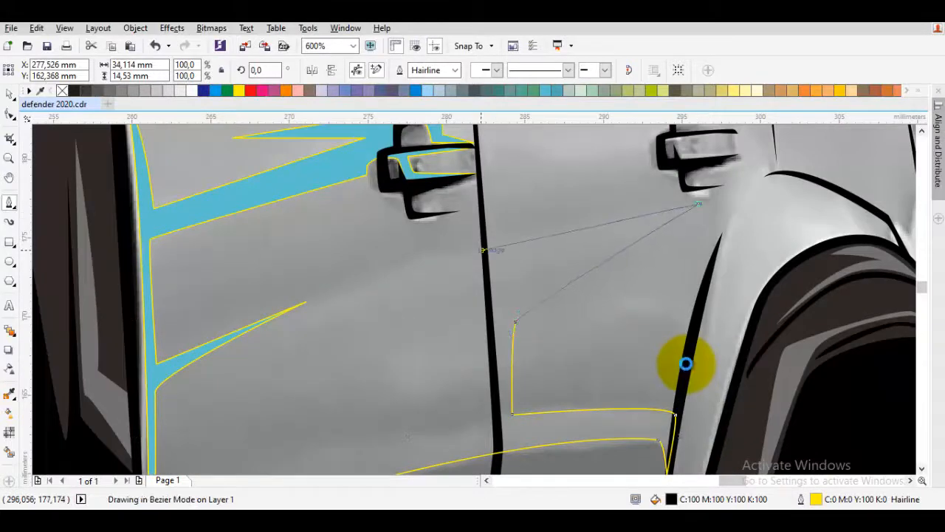
# Step: Bring the outline to a point on the front door, zigzag back at the seam, and close it along the upper crease edge
pyautogui.click(255, 339)
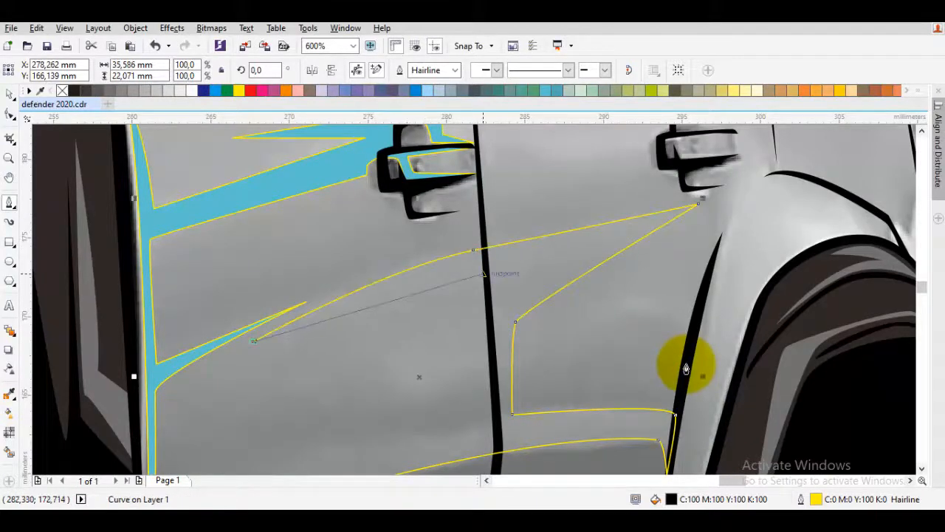
pyautogui.moveTo(484, 274); pyautogui.dragTo(492, 277)
pyautogui.moveTo(420, 399); pyautogui.dragTo(461, 313)
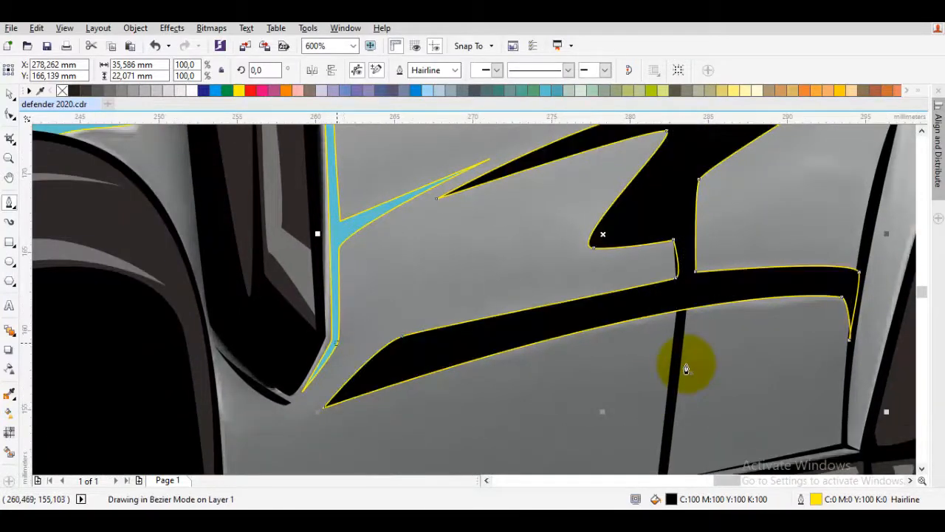
# Step: Combine the lower door crease shape with the light blue body reflections to share their fill
pyautogui.press('space')
pyautogui.keyDown('shift'); pyautogui.click(687, 369); pyautogui.keyUp('shift')
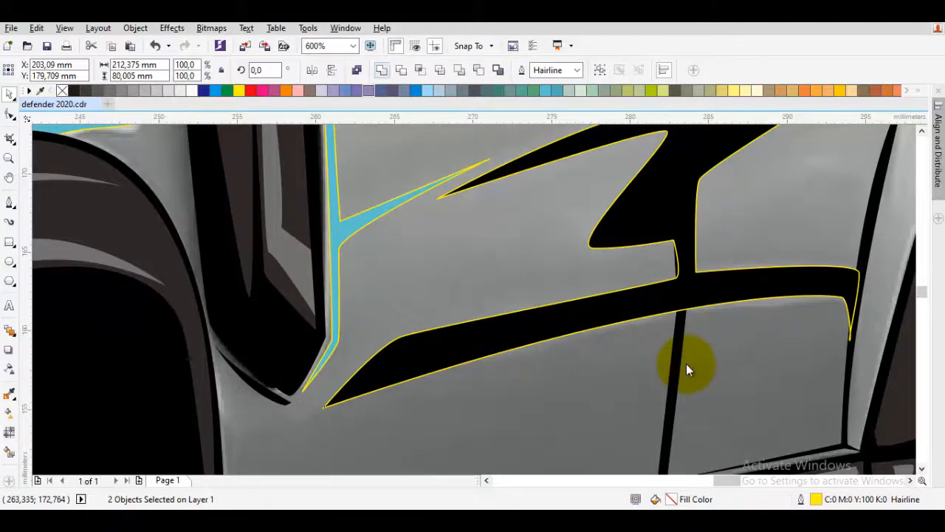
pyautogui.hotkey('ctrl', 'l')
pyautogui.press('F3')
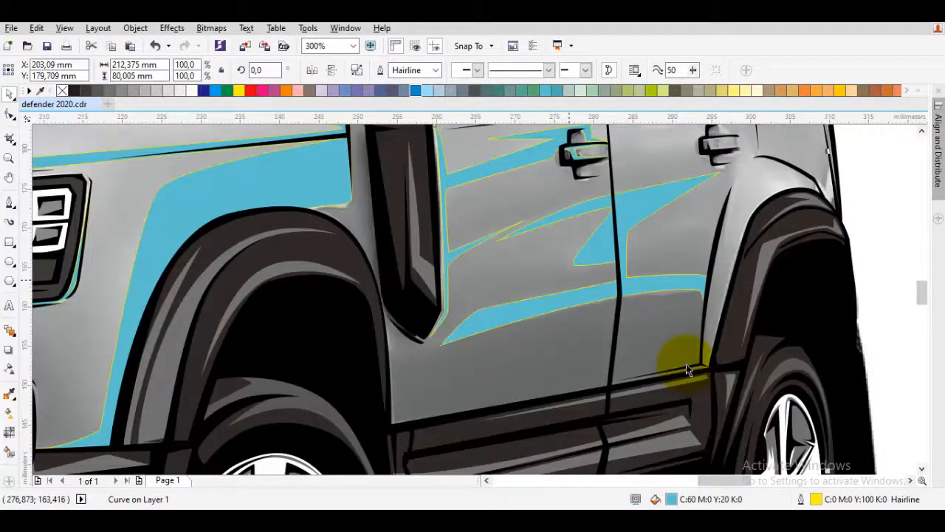
# Step: Start a reflection outline at the bottom corner of the body strip between the rear door and the rear wheel arch
pyautogui.press('space')
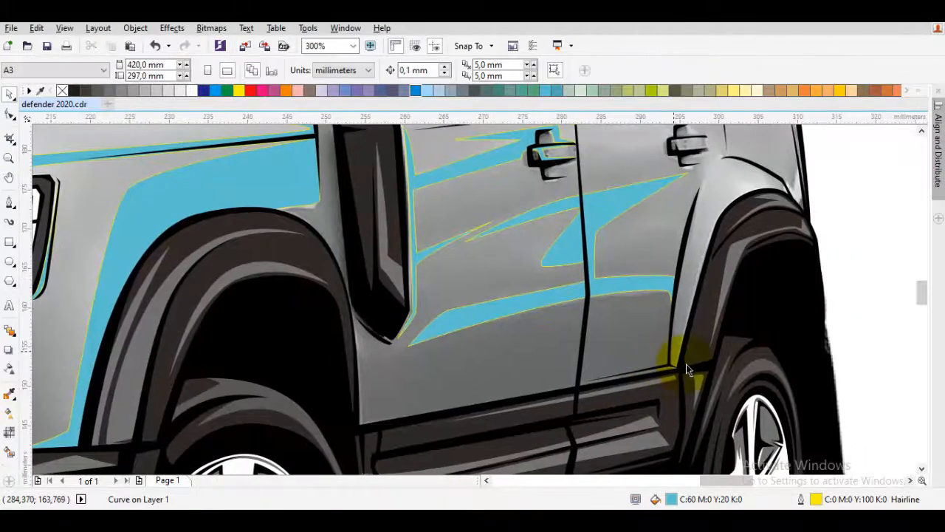
pyautogui.scroll(2, 686, 363)
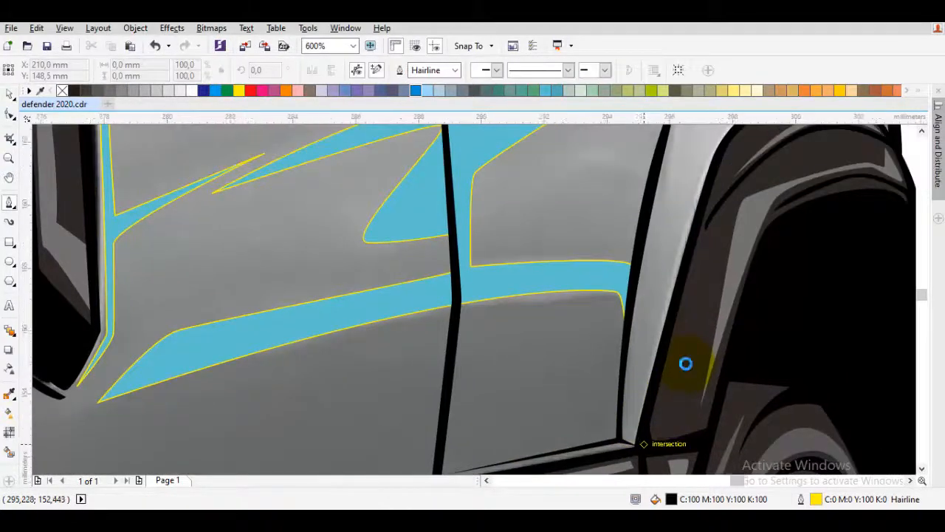
pyautogui.scroll(1, 686, 370)
pyautogui.moveTo(660, 375); pyautogui.dragTo(649, 411)
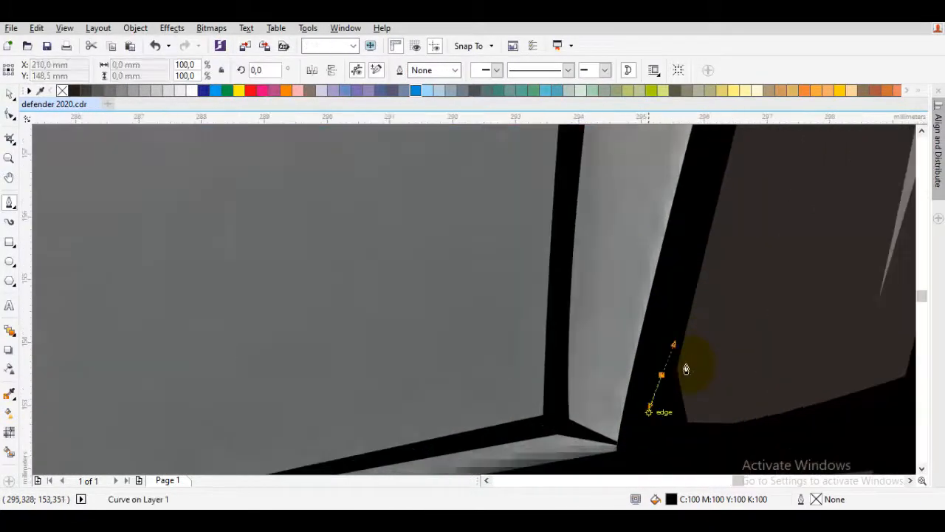
pyautogui.click(618, 443)
pyautogui.scroll(-1, 618, 443)
pyautogui.scroll(-1, 685, 362)
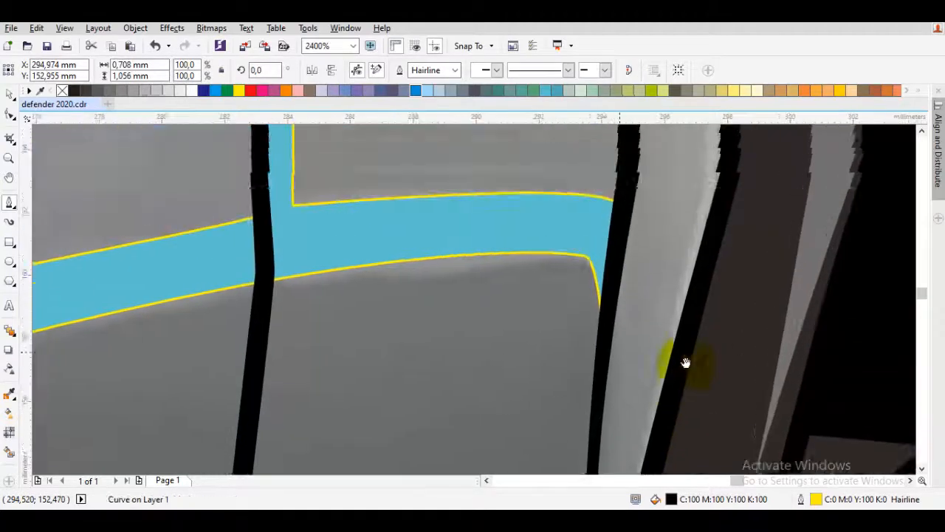
# Step: Trace the outline up the strip, over the rear wheel arch and back down along the arch's edge to close it
pyautogui.scroll(5, 686, 362)
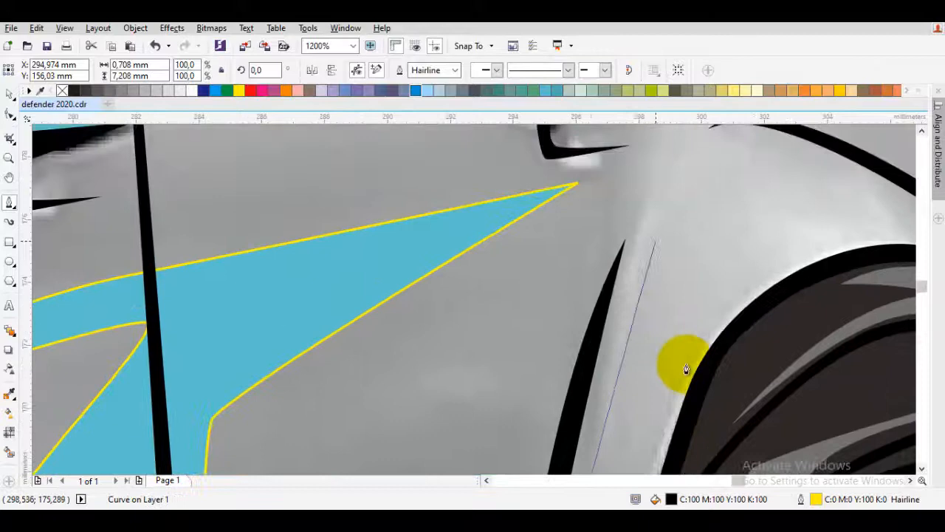
pyautogui.moveTo(681, 182); pyautogui.dragTo(643, 281)
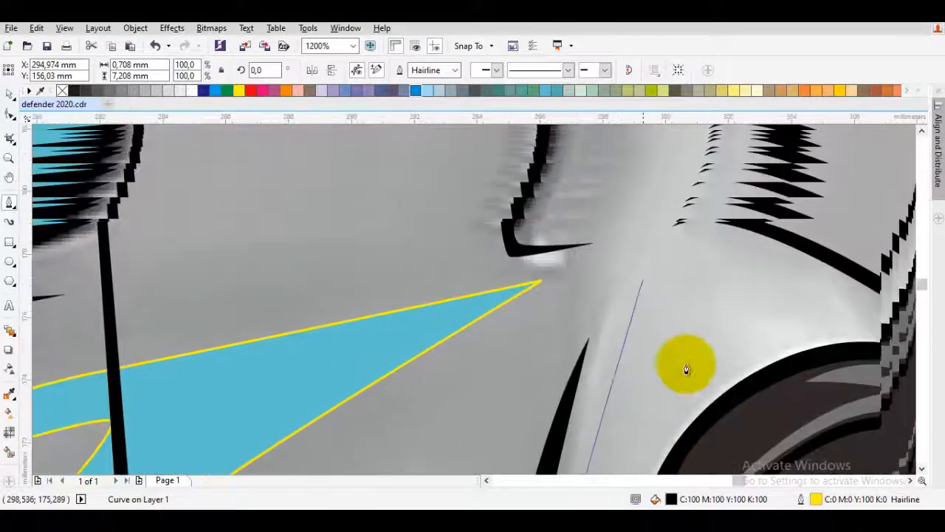
pyautogui.moveTo(658, 238); pyautogui.dragTo(698, 204)
pyautogui.moveTo(854, 296); pyautogui.dragTo(662, 265)
pyautogui.click(666, 269)
pyautogui.moveTo(515, 318)
pyautogui.mouseDown()
pyautogui.moveTo(632, 220)
pyautogui.moveTo(581, 280)
pyautogui.mouseUp()
pyautogui.scroll(-1, 638, 212)
pyautogui.moveTo(686, 363); pyautogui.dragTo(685, 368)
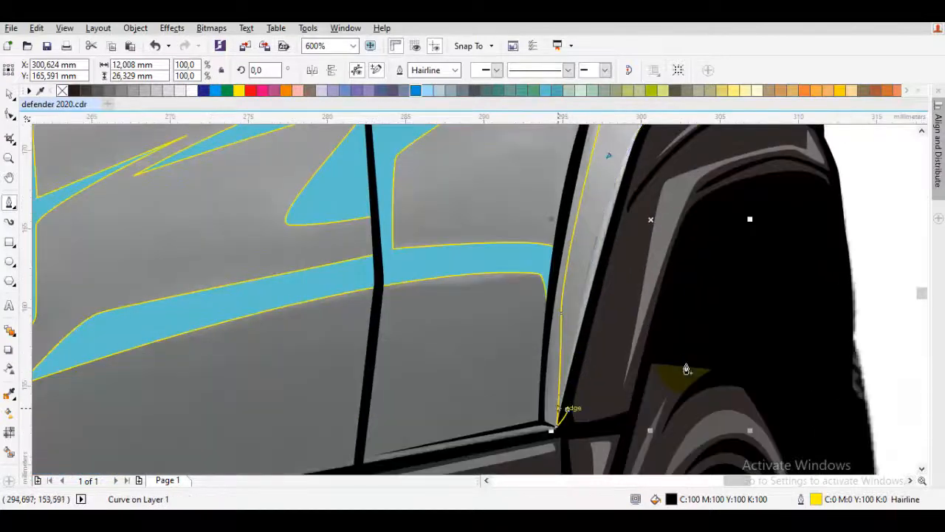
pyautogui.click(567, 409)
# Step: Combine the rear wheel arch reflection with the light blue body reflections so it takes their fill
pyautogui.press('space')
pyautogui.keyDown('shift'); pyautogui.click(610, 274); pyautogui.keyUp('shift')
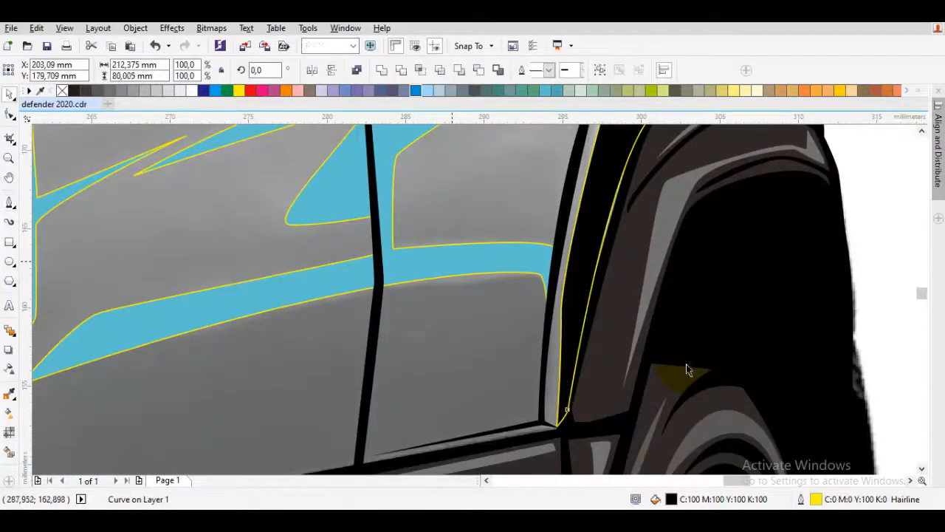
pyautogui.hotkey('ctrl', 'l')
pyautogui.scroll(-1, 686, 363)
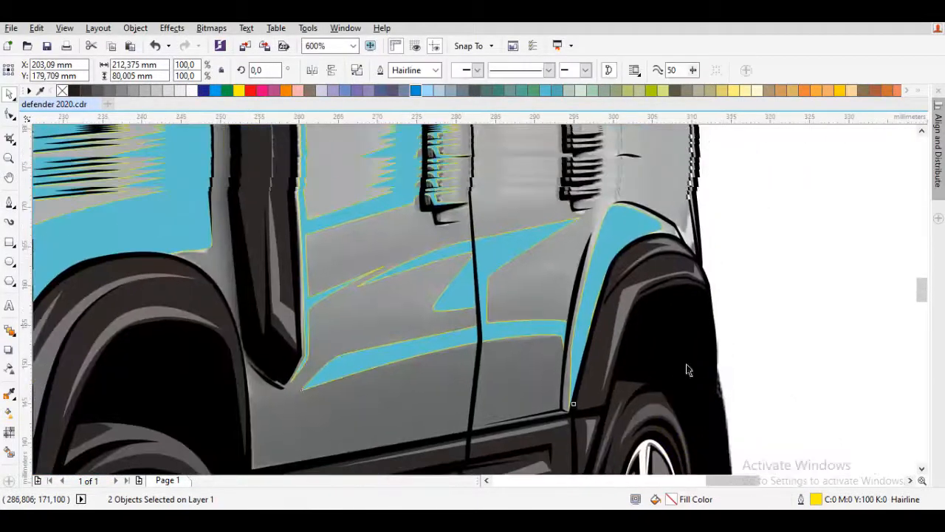
# Step: Start a new outline at the rear door handle, tracing its front end and up to the top of the recess above it
pyautogui.scroll(2, 686, 366)
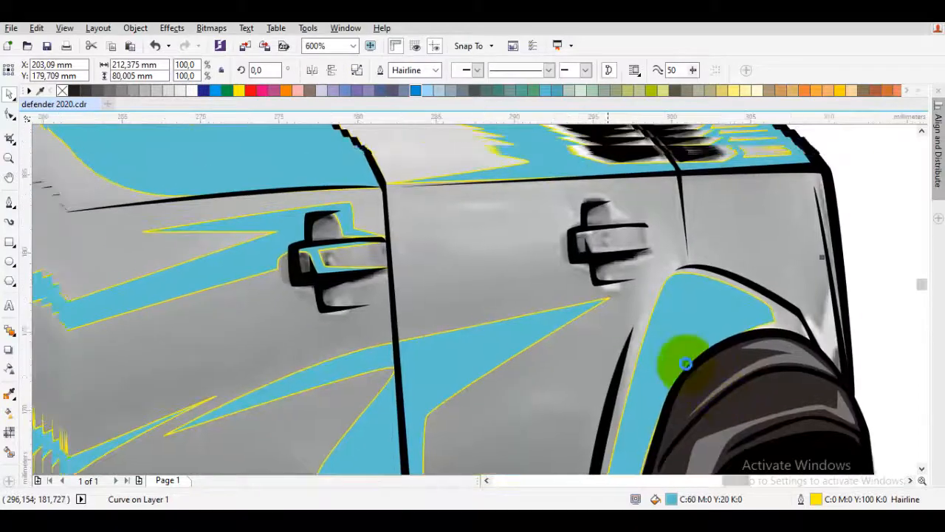
pyautogui.press('F5')
pyautogui.scroll(1, 686, 364)
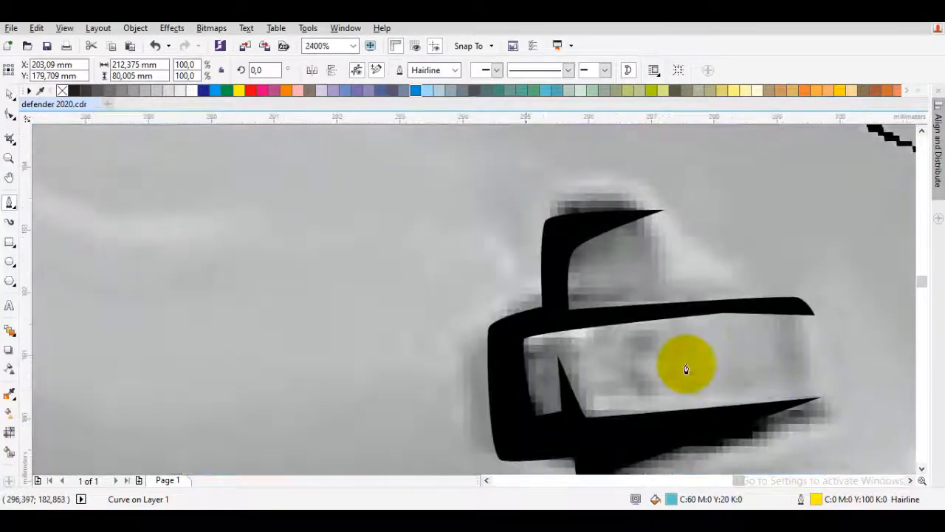
pyautogui.scroll(-1, 686, 368)
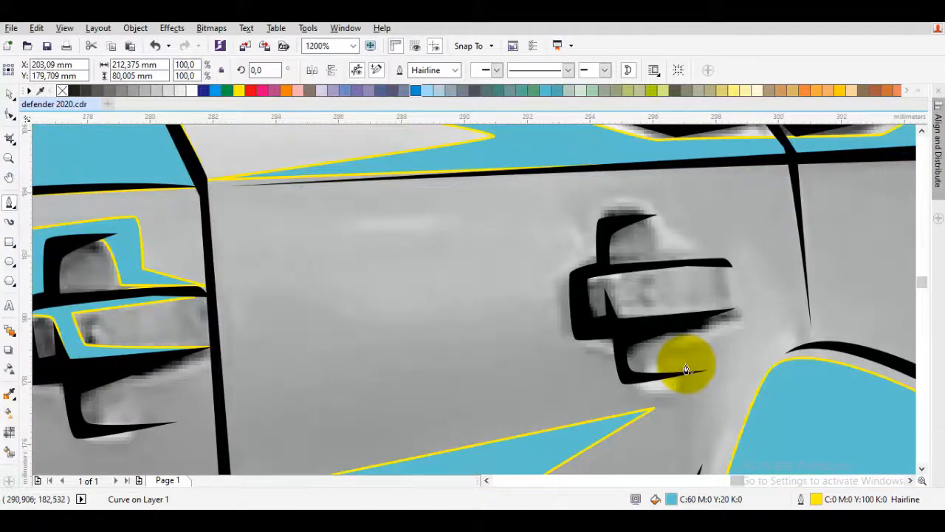
pyautogui.scroll(1, 686, 368)
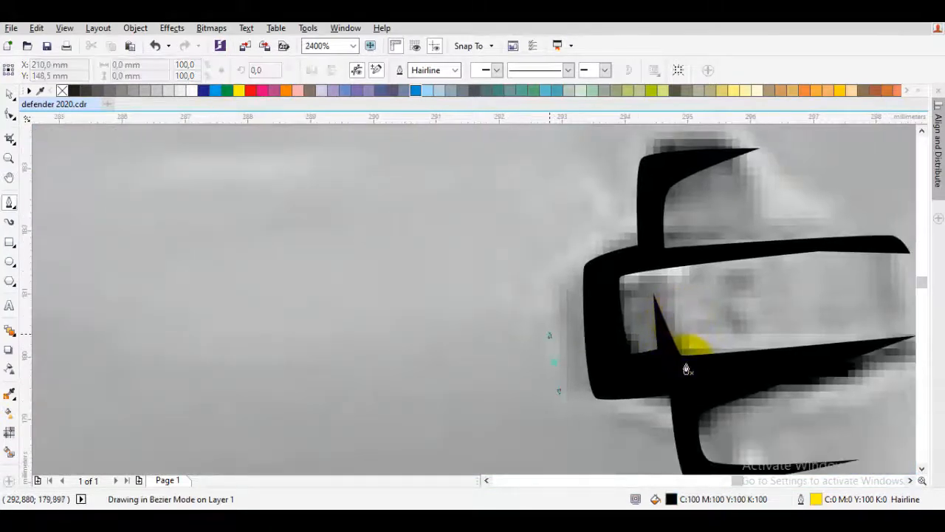
pyautogui.click(541, 295)
pyautogui.moveTo(581, 208); pyautogui.dragTo(602, 208)
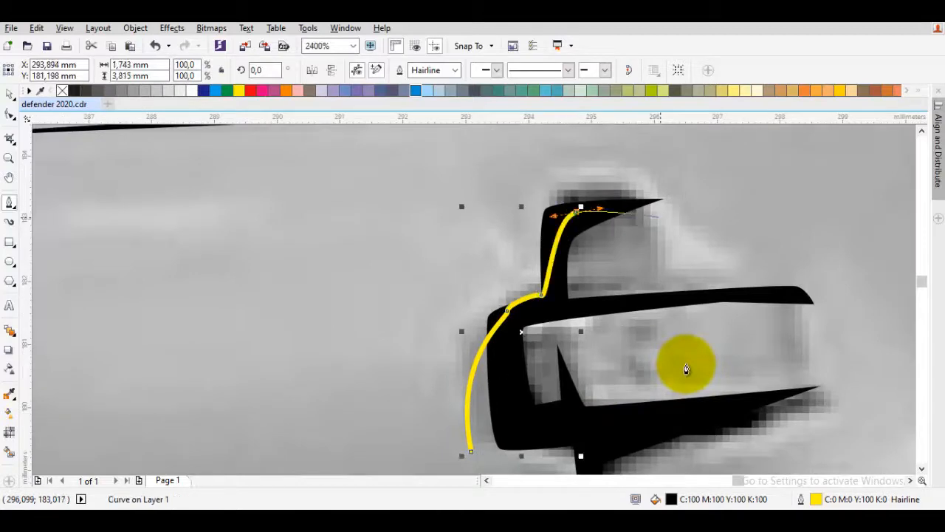
# Step: Continue the outline around the rear door handle's recess, extend a long point toward the door's front edge, and close it at the handle's front end
pyautogui.click(670, 272)
pyautogui.moveTo(717, 241); pyautogui.dragTo(709, 242)
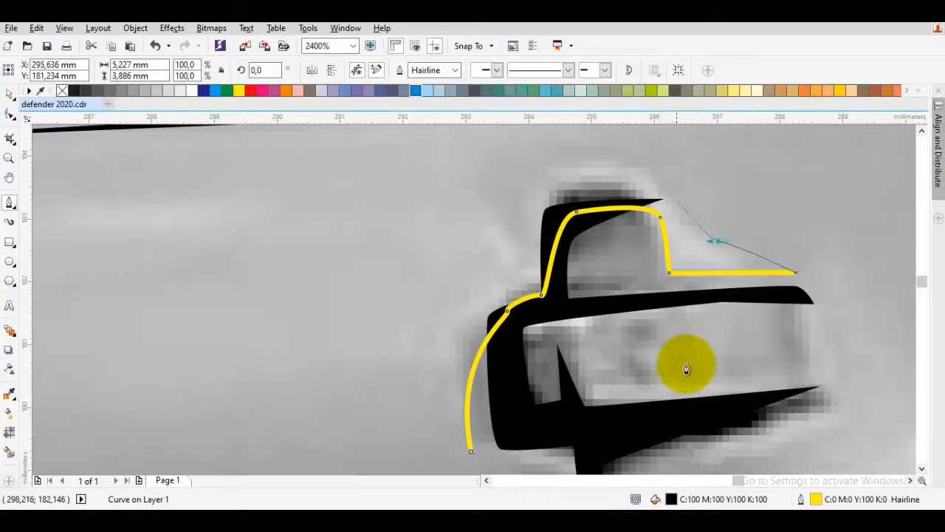
pyautogui.scroll(-2, 686, 369)
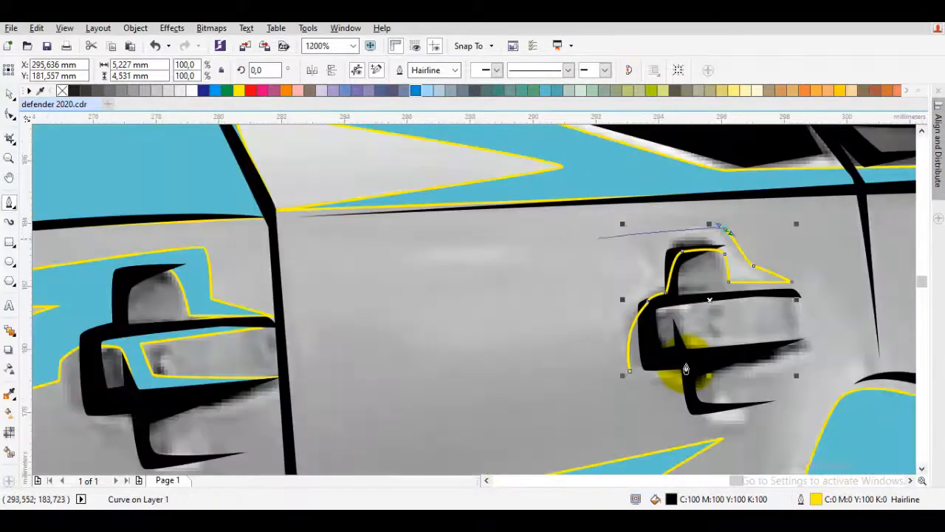
pyautogui.click(299, 258)
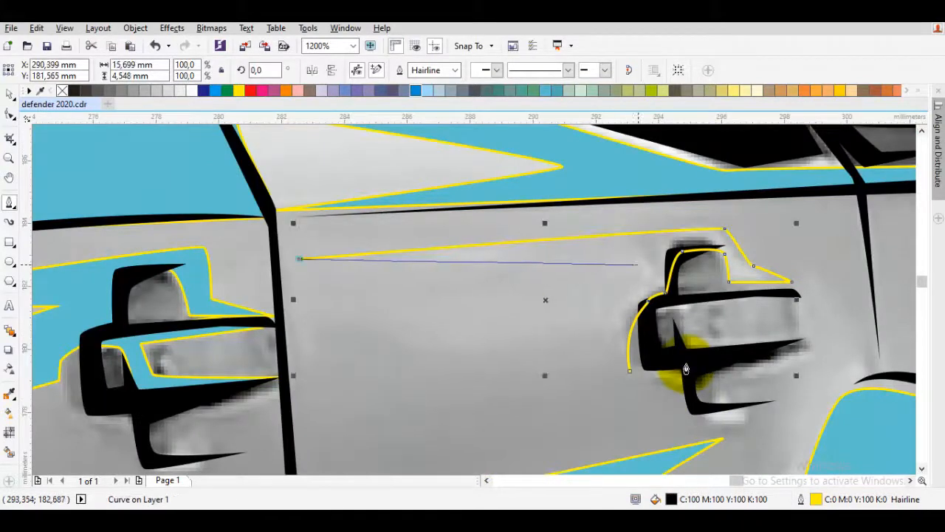
pyautogui.click(638, 265)
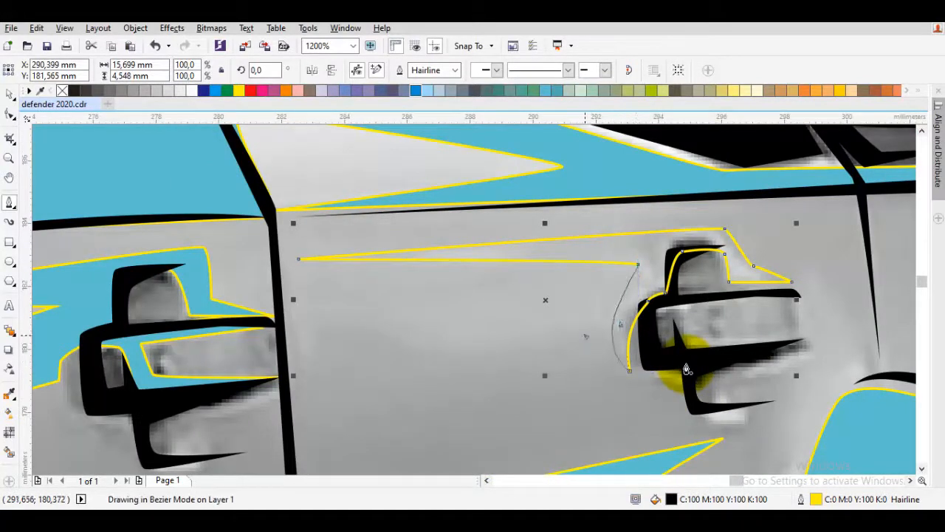
pyautogui.moveTo(584, 336); pyautogui.dragTo(583, 336)
pyautogui.moveTo(637, 382); pyautogui.dragTo(654, 275)
# Step: Combine the rear handle reflection with the light blue body reflections so it takes their fill
pyautogui.press('space')
pyautogui.keyDown('shift'); pyautogui.click(643, 371); pyautogui.keyUp('shift')
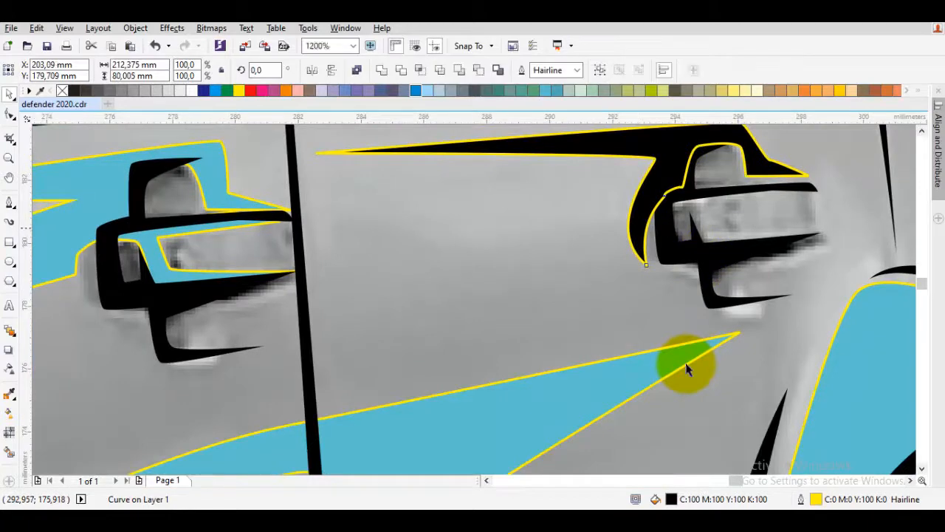
pyautogui.keyDown('shift'); pyautogui.click(687, 369); pyautogui.keyUp('shift')
pyautogui.hotkey('ctrl', 'l')
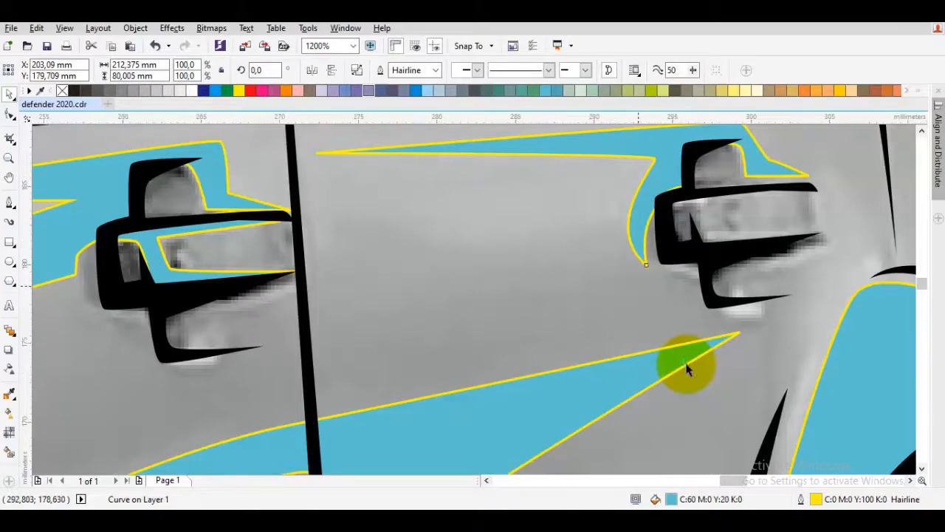
# Step: Start an outline under the rear door handle, tracing its lower edge and down to the bottom corner of the lower bracket
pyautogui.scroll(-1, 686, 369)
pyautogui.scroll(2, 685, 368)
pyautogui.moveTo(686, 368); pyautogui.dragTo(326, 280)
pyautogui.press('space')
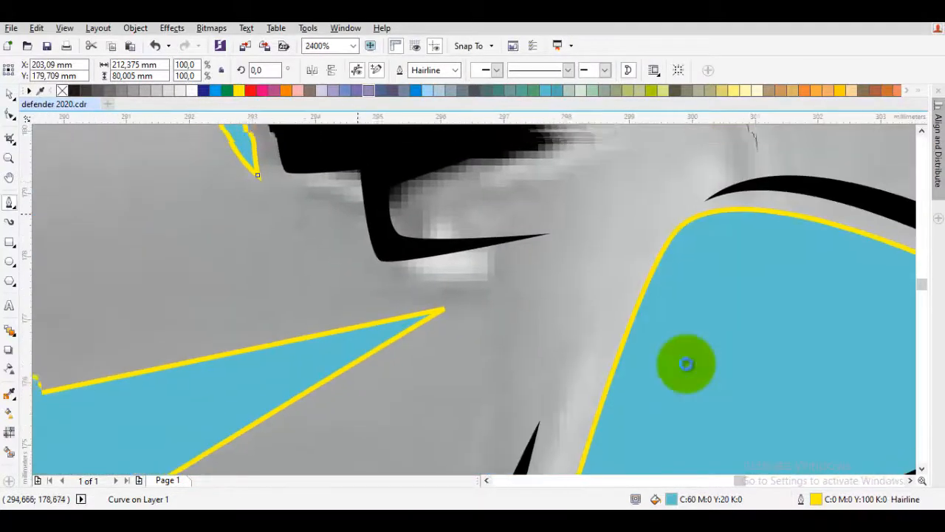
pyautogui.click(286, 187)
pyautogui.moveTo(322, 203); pyautogui.dragTo(354, 200)
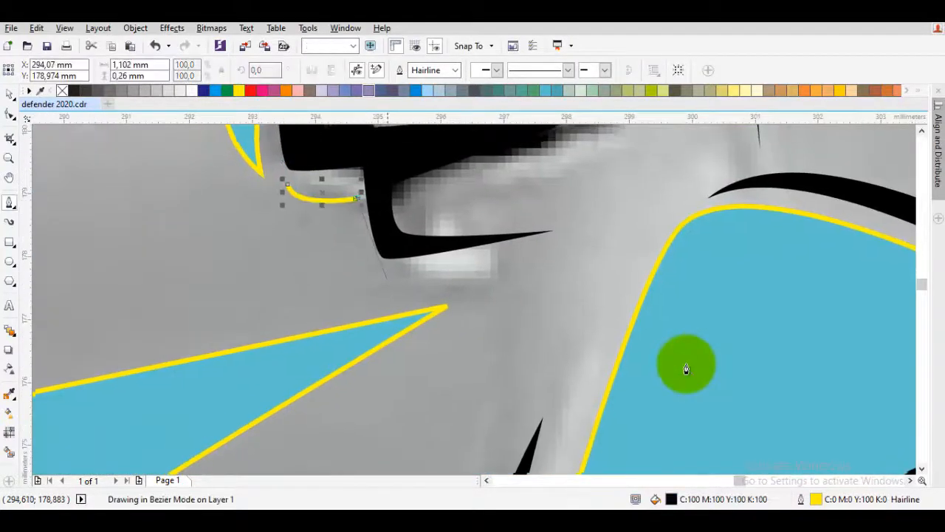
pyautogui.moveTo(383, 273); pyautogui.dragTo(399, 285)
# Step: Extend the outline to a point near the rear wheel arch, close it along the bracket, and combine it with the light blue reflections
pyautogui.moveTo(647, 219); pyautogui.dragTo(562, 246)
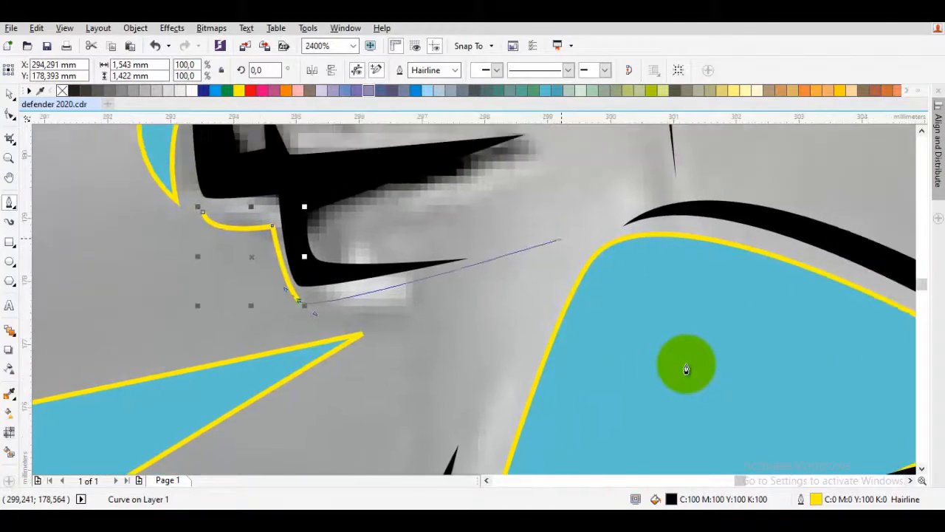
pyautogui.click(567, 237)
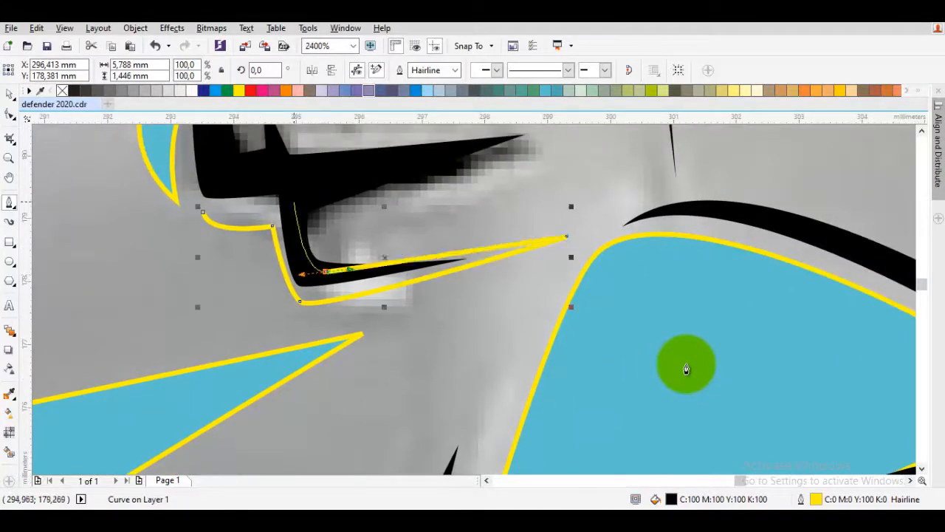
pyautogui.click(294, 201)
pyautogui.press('space')
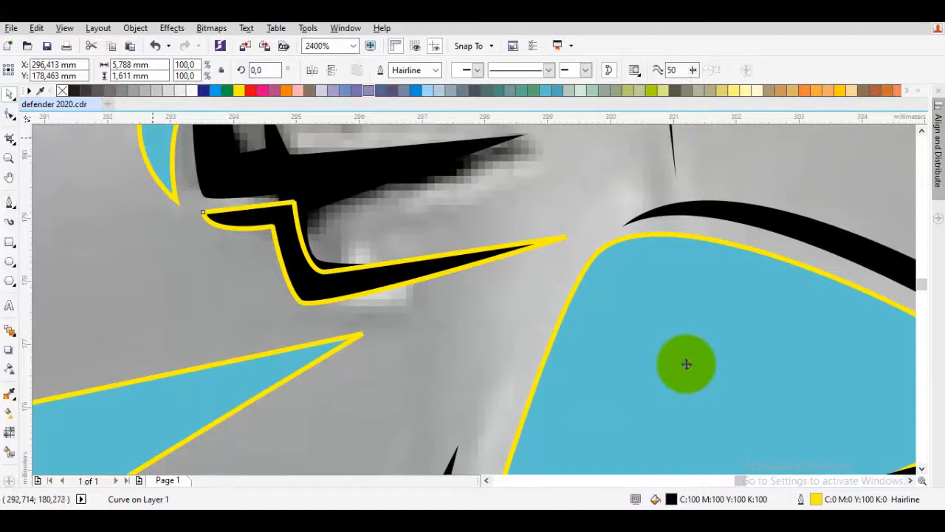
pyautogui.scroll(-5, 686, 363)
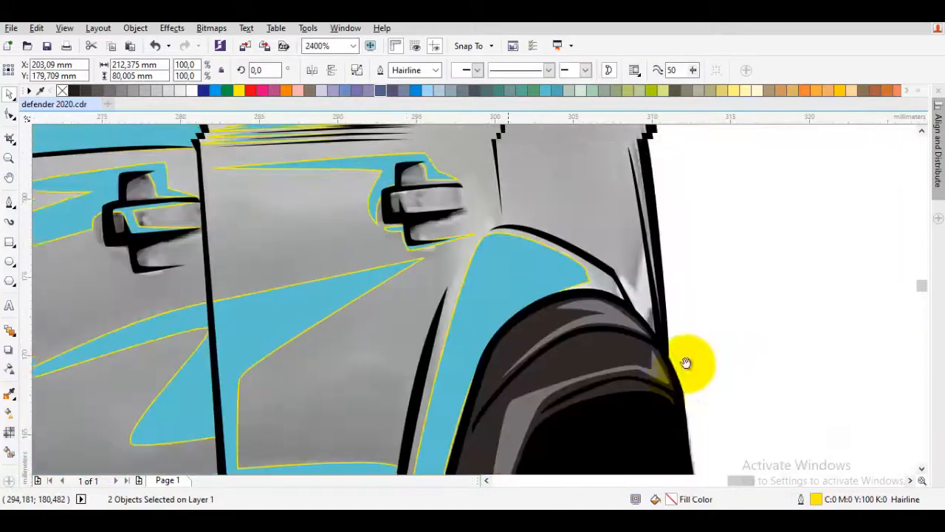
# Step: Start an outline on the rear fender, tracing down beside its rear edge, forward over the wheel arch line and back to that line's bend
pyautogui.press('space')
pyautogui.scroll(1, 685, 365)
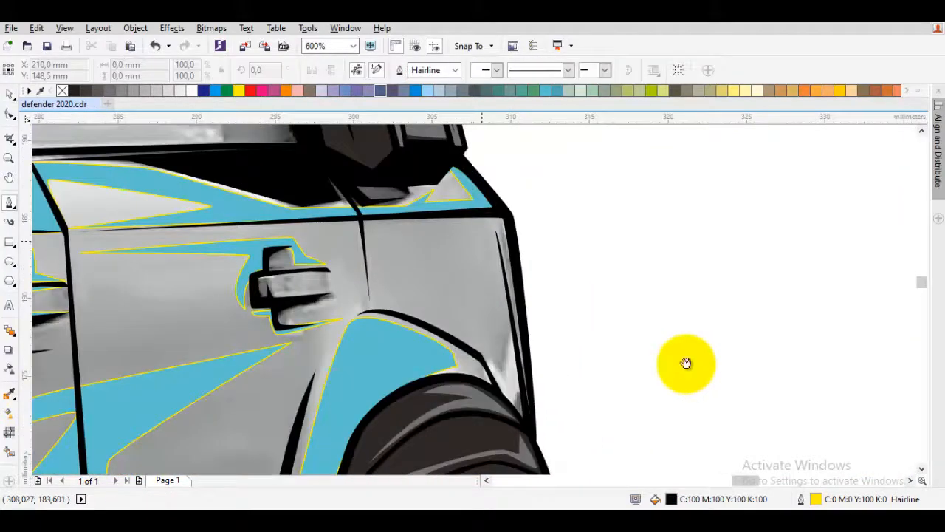
pyautogui.moveTo(483, 241); pyautogui.dragTo(422, 184)
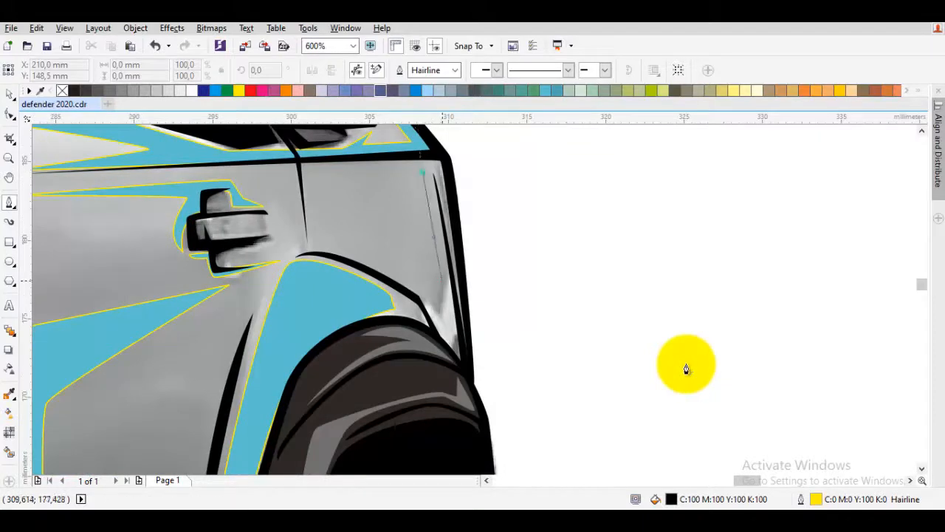
pyautogui.click(442, 280)
pyautogui.scroll(1, 439, 291)
pyautogui.click(434, 307)
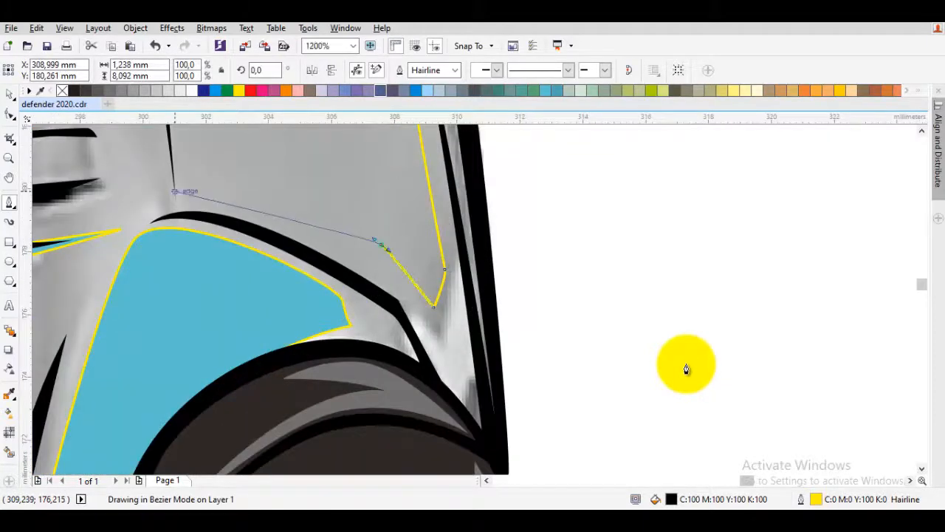
pyautogui.moveTo(398, 299); pyautogui.dragTo(412, 322)
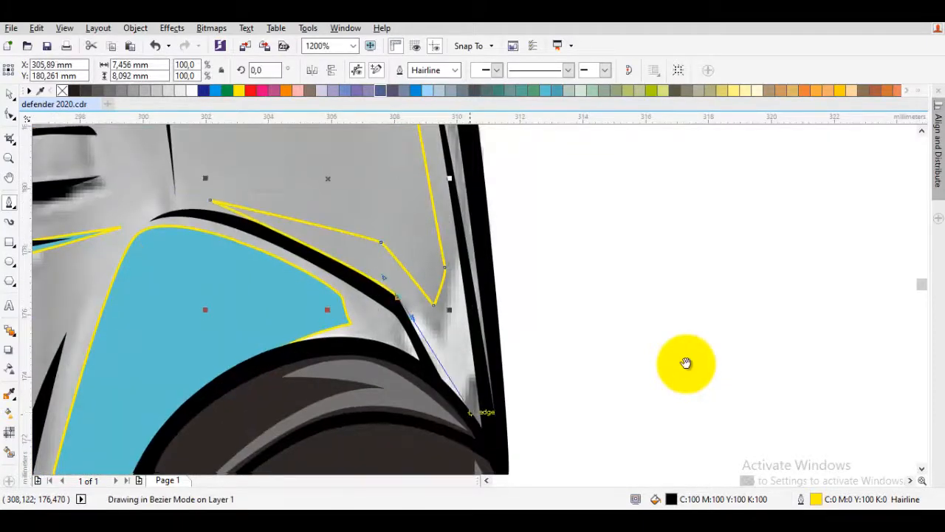
# Step: Trace the fender outline down to the panel's bottom rear corner and back up along the rear black line to its top end
pyautogui.moveTo(468, 412); pyautogui.dragTo(407, 345)
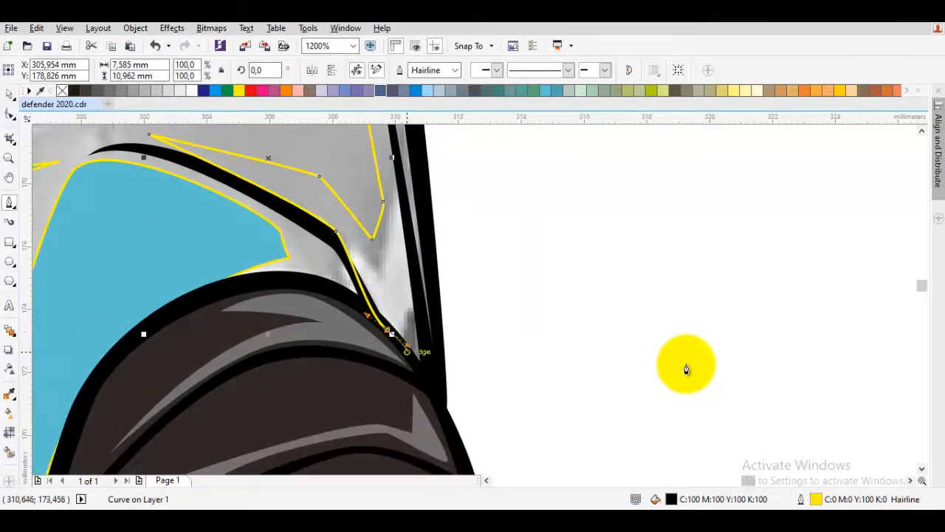
pyautogui.scroll(1, 406, 352)
pyautogui.click(405, 356)
pyautogui.scroll(-1, 425, 263)
pyautogui.click(423, 262)
pyautogui.scroll(-1, 423, 261)
pyautogui.moveTo(423, 261); pyautogui.dragTo(426, 366)
pyautogui.scroll(1, 420, 212)
pyautogui.moveTo(400, 211); pyautogui.dragTo(407, 229)
pyautogui.scroll(1, 381, 218)
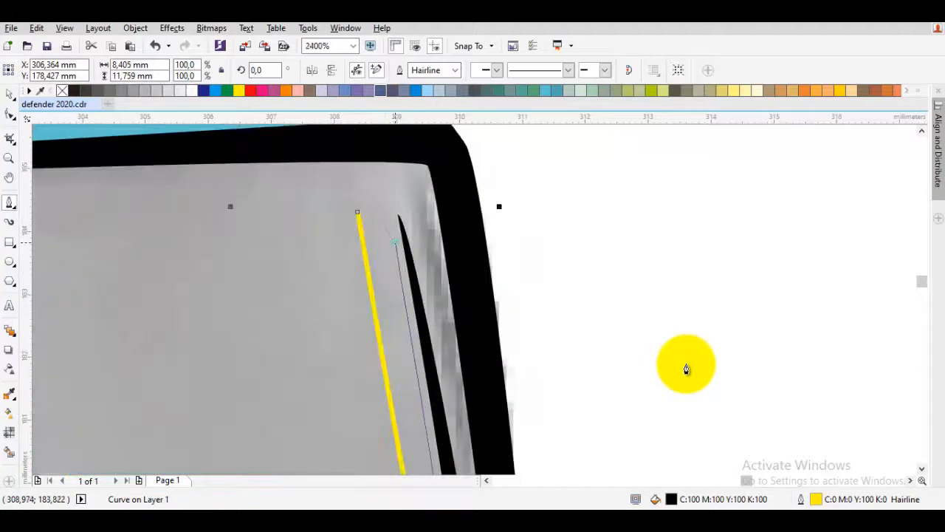
pyautogui.click(395, 242)
# Step: Close the rear fender reflection and combine it with the light blue body reflections so it takes their fill
pyautogui.scroll(-1, 687, 369)
pyautogui.press('space')
pyautogui.scroll(-1, 686, 366)
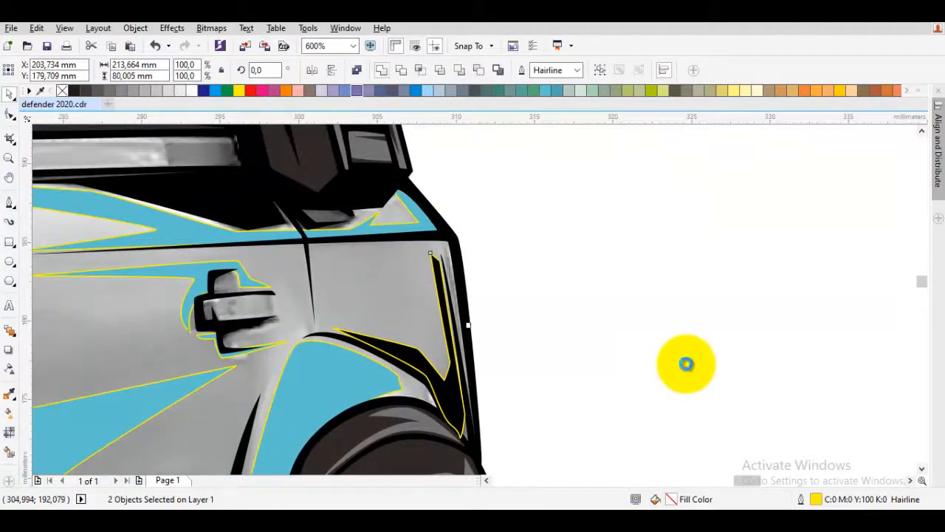
pyautogui.click(687, 363)
pyautogui.scroll(-2, 687, 370)
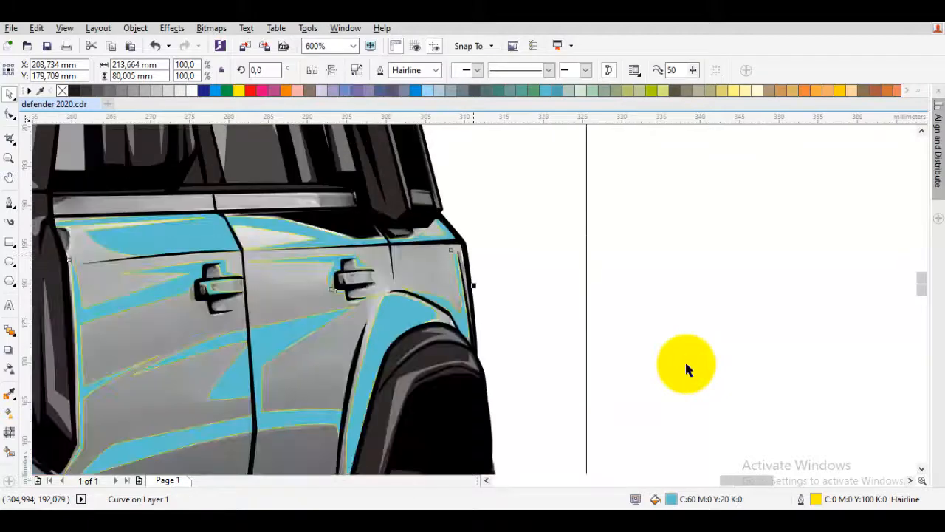
# Step: Start an outline at the upper inner corner of the perforated front bumper vent, tracing its top band and down its inner side
pyautogui.hscroll(-5, 687, 369)
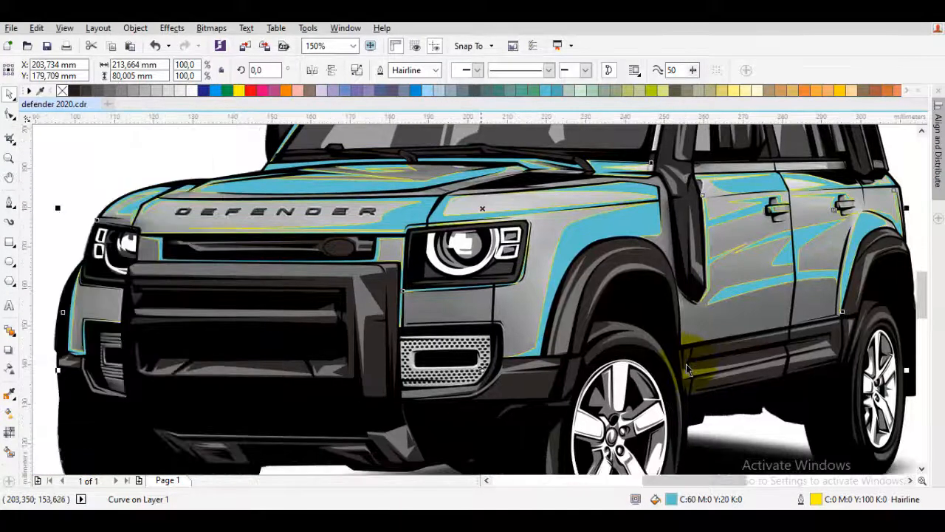
pyautogui.scroll(-1, 687, 369)
pyautogui.hscroll(-3, 687, 370)
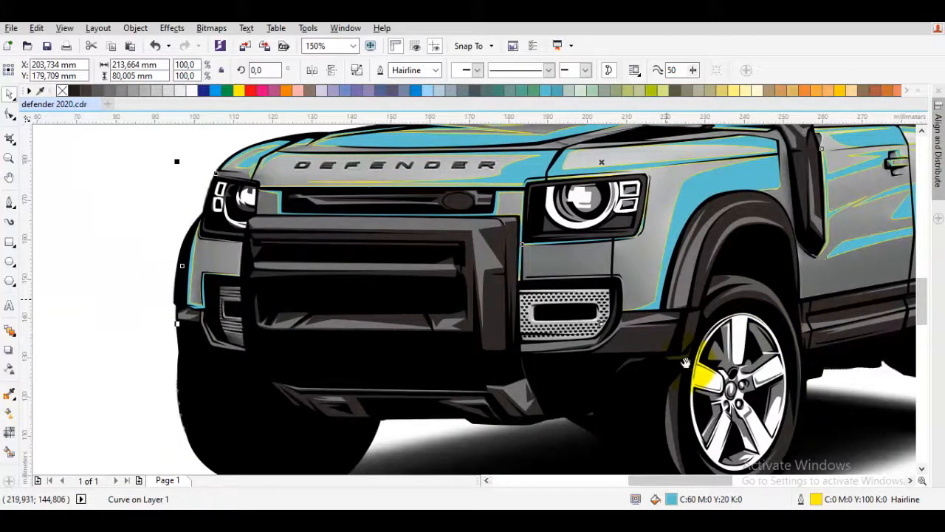
pyautogui.scroll(3, 686, 362)
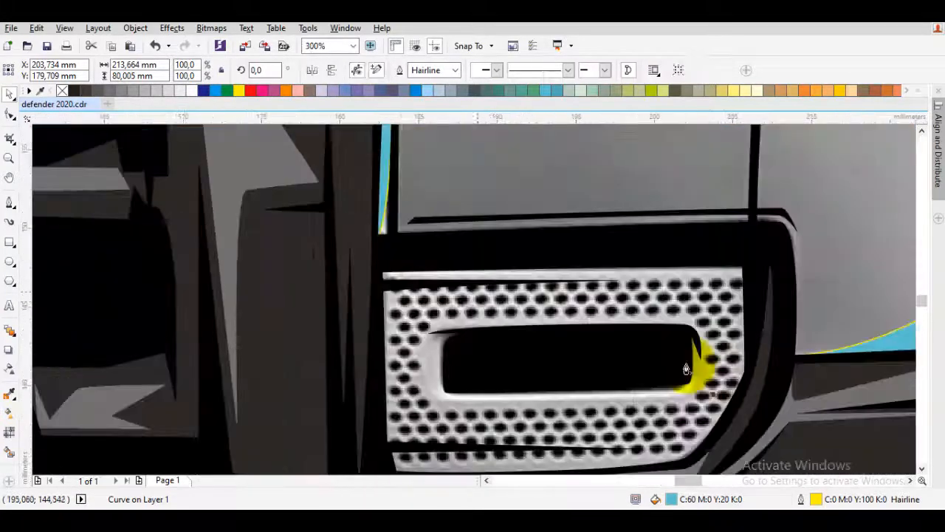
pyautogui.moveTo(376, 264); pyautogui.dragTo(376, 283)
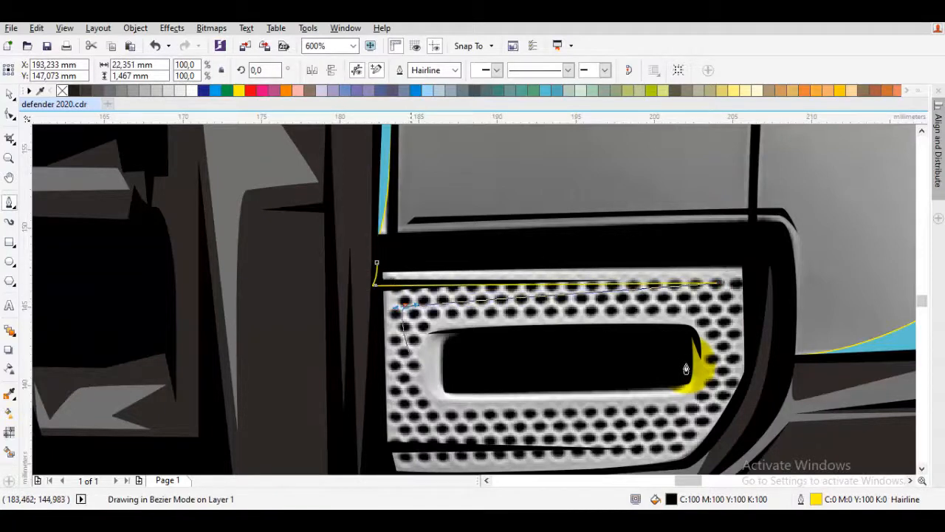
pyautogui.scroll(-2, 686, 368)
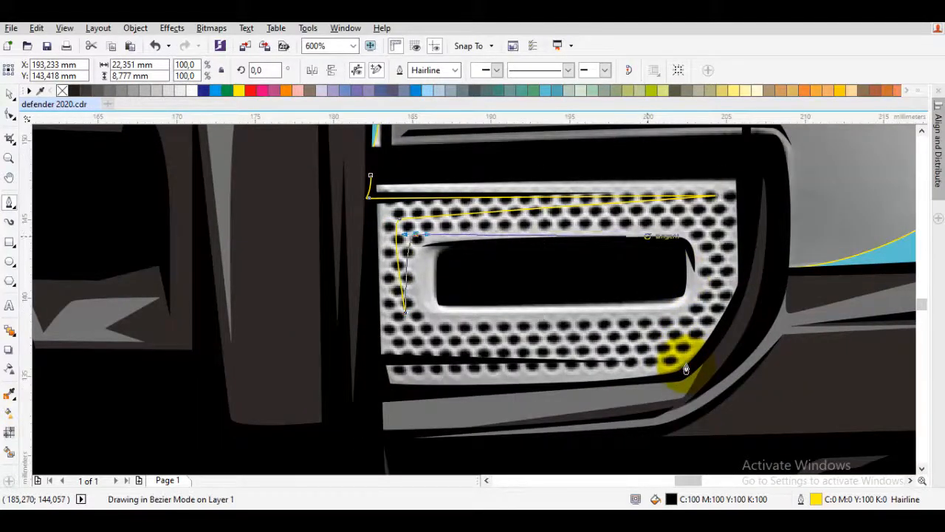
# Step: Continue the vent outline above the central slot, around the slot's inner end and along its lower edge in narrow points
pyautogui.click(654, 229)
pyautogui.moveTo(426, 246); pyautogui.dragTo(409, 248)
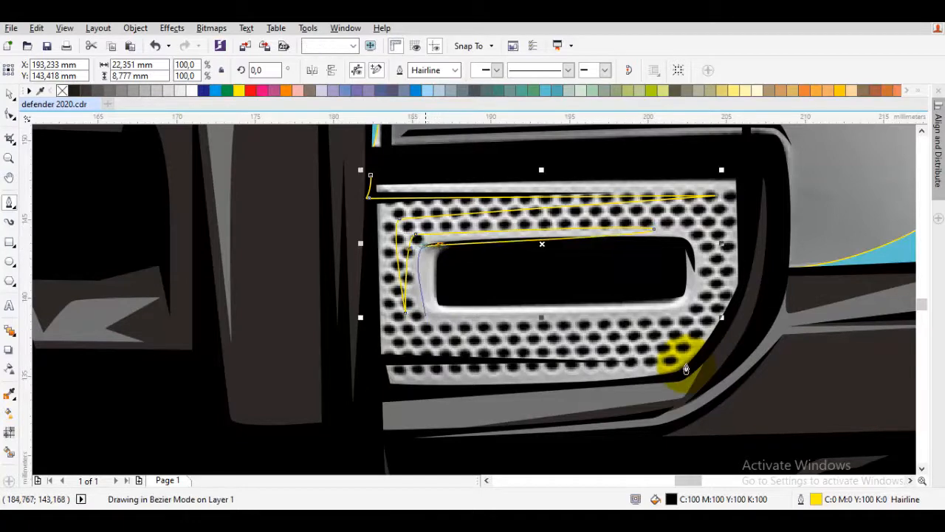
pyautogui.moveTo(423, 312); pyautogui.dragTo(427, 327)
pyautogui.click(641, 310)
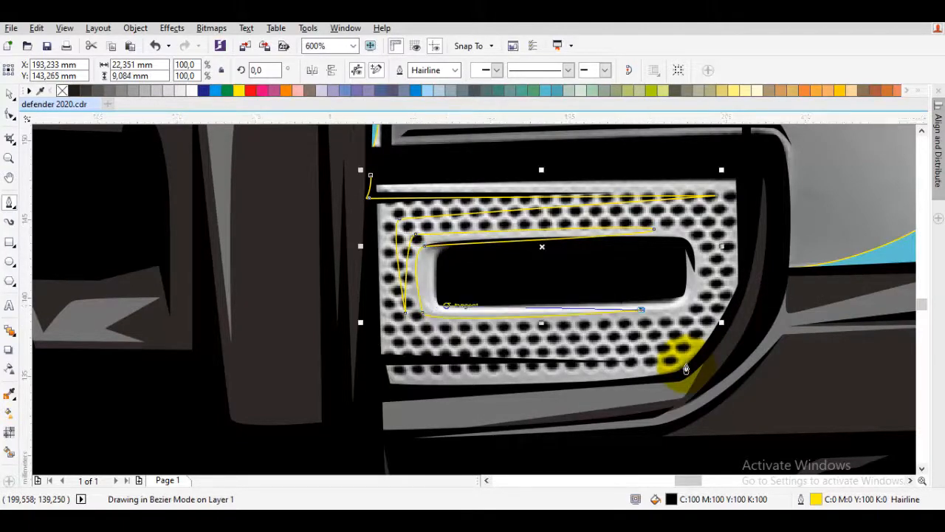
pyautogui.click(439, 304)
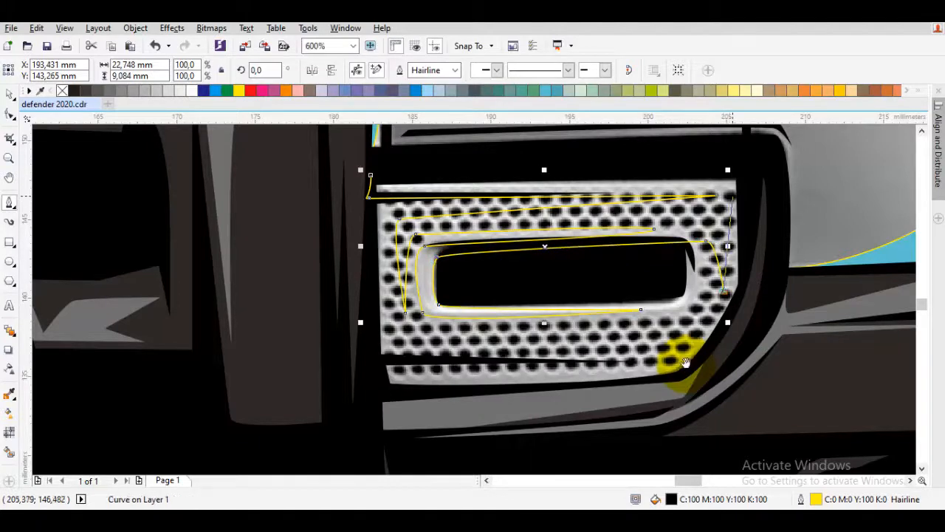
# Step: Trace the vent outline through the lower perforations and along the bottom strip to the lower outer corner, undoing one misplaced point
pyautogui.moveTo(686, 363); pyautogui.dragTo(849, 312)
pyautogui.scroll(1, 686, 369)
pyautogui.hotkey('ctrl', 'z')
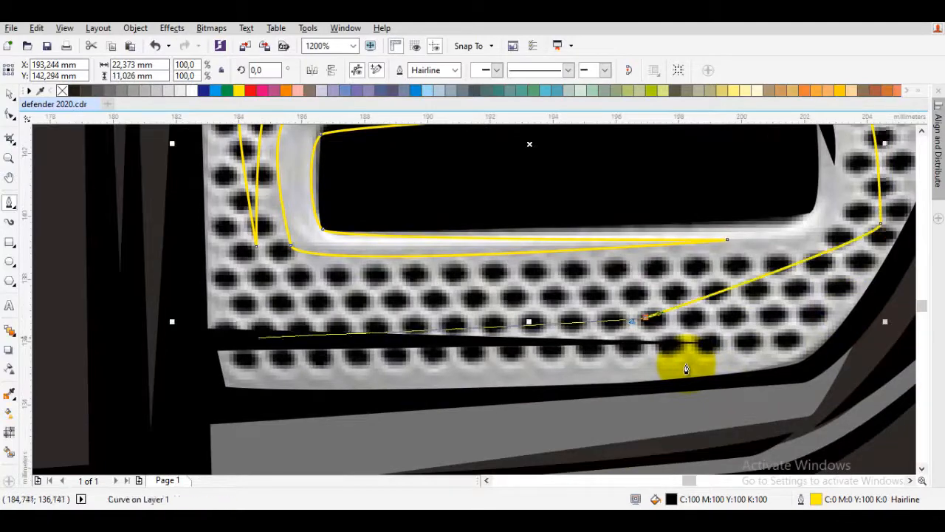
pyautogui.click(742, 340)
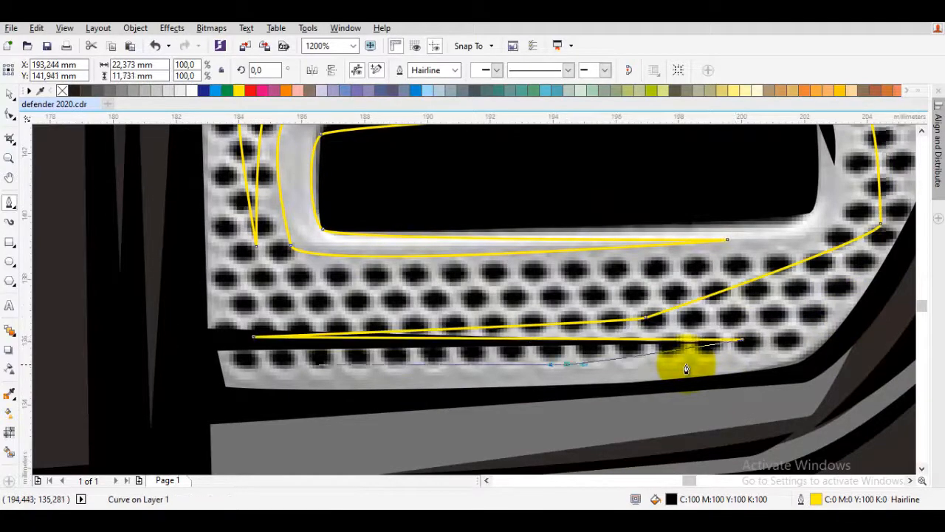
pyautogui.click(221, 368)
pyautogui.moveTo(811, 364); pyautogui.dragTo(578, 429)
# Step: Trace up the outer edge of the bumper vent and across its top to close the outline at its starting point
pyautogui.scroll(-1, 839, 353)
pyautogui.moveTo(621, 348); pyautogui.dragTo(623, 343)
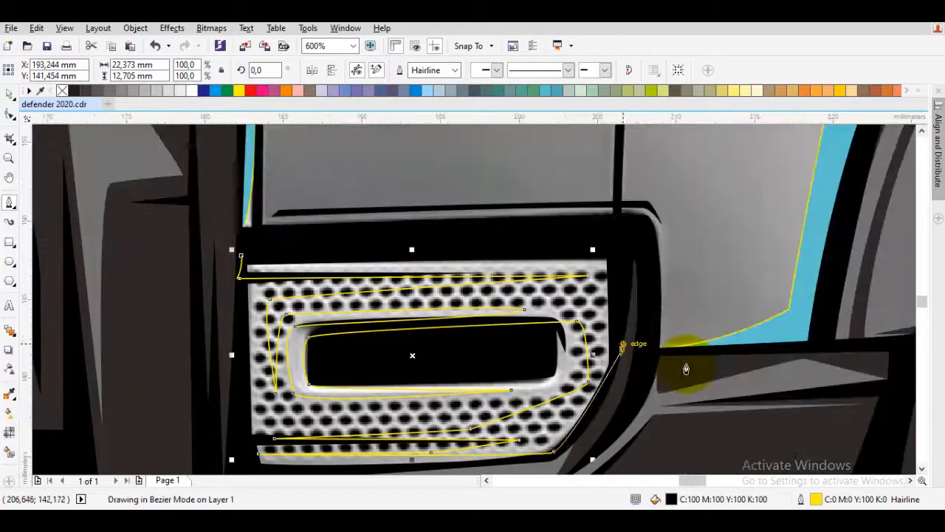
pyautogui.click(618, 258)
pyautogui.click(241, 256)
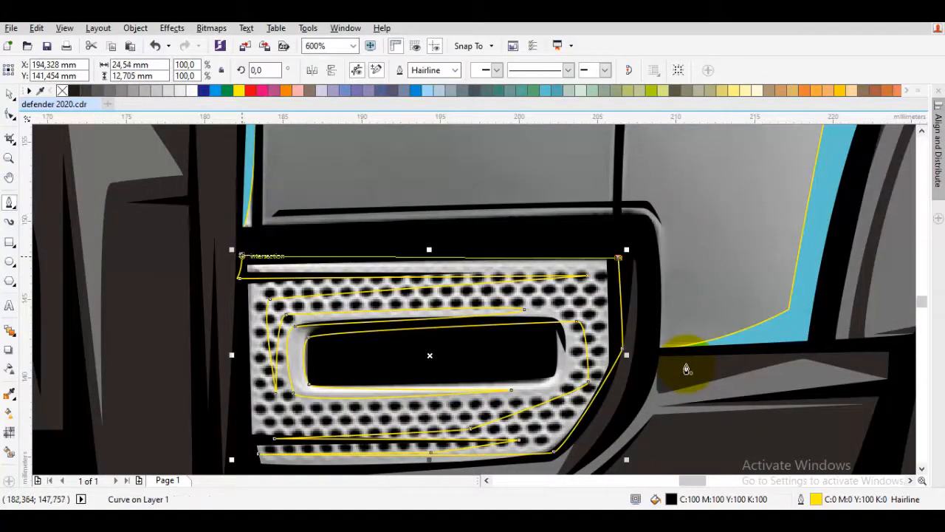
# Step: Combine the bumper vent shape with the light blue body reflections so it takes their fill
pyautogui.press('space')
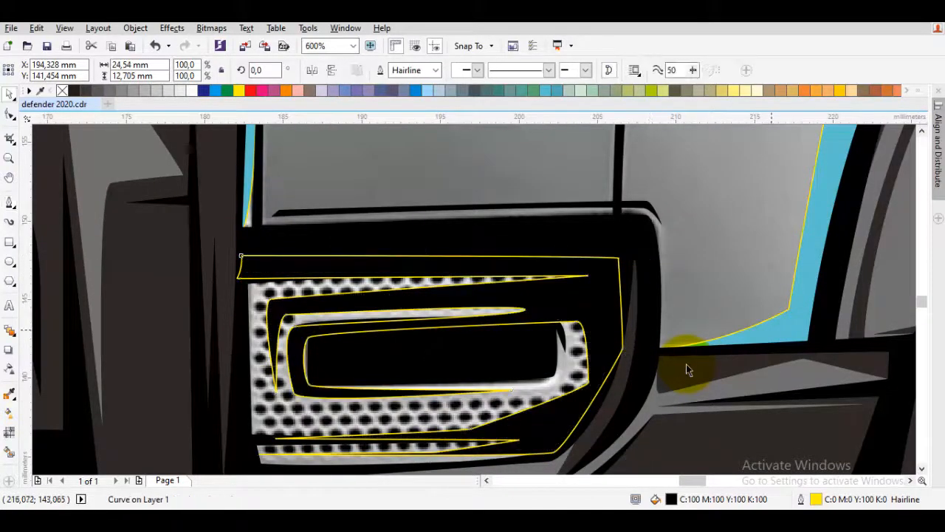
pyautogui.keyDown('shift'); pyautogui.click(689, 370); pyautogui.keyUp('shift')
pyautogui.hotkey('ctrl', 'l')
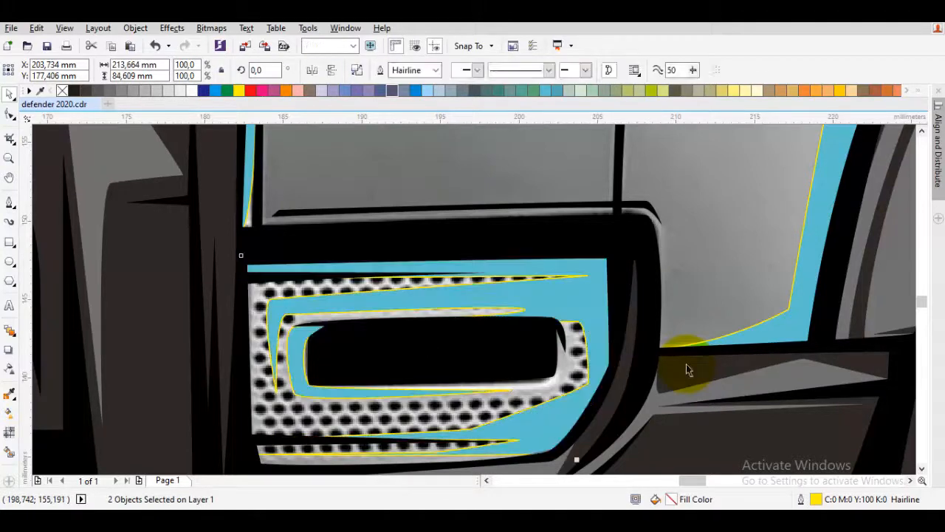
pyautogui.scroll(-5, 686, 370)
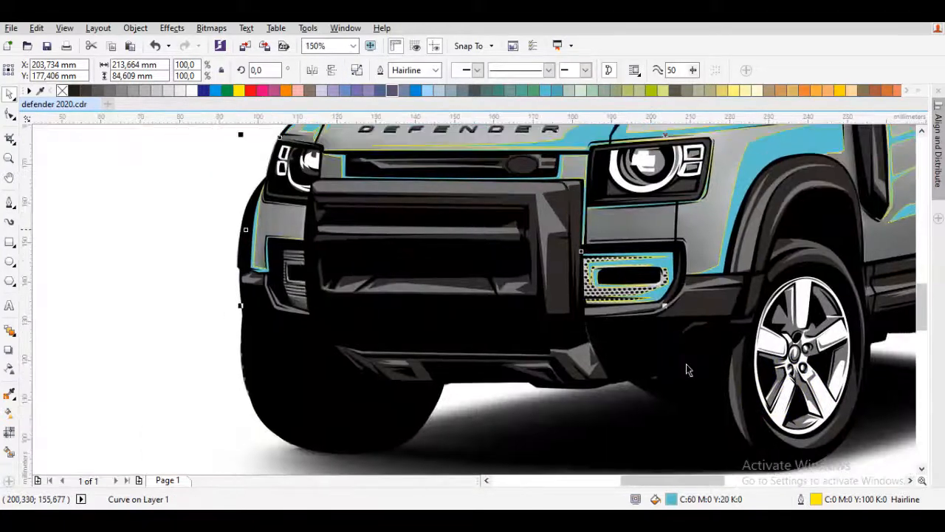
# Step: Start a Pen tool outline on the left bumper vent, following the upper arm of its C-shaped highlight around the upper corner
pyautogui.click(686, 370)
pyautogui.scroll(5, 687, 370)
pyautogui.scroll(2, 686, 370)
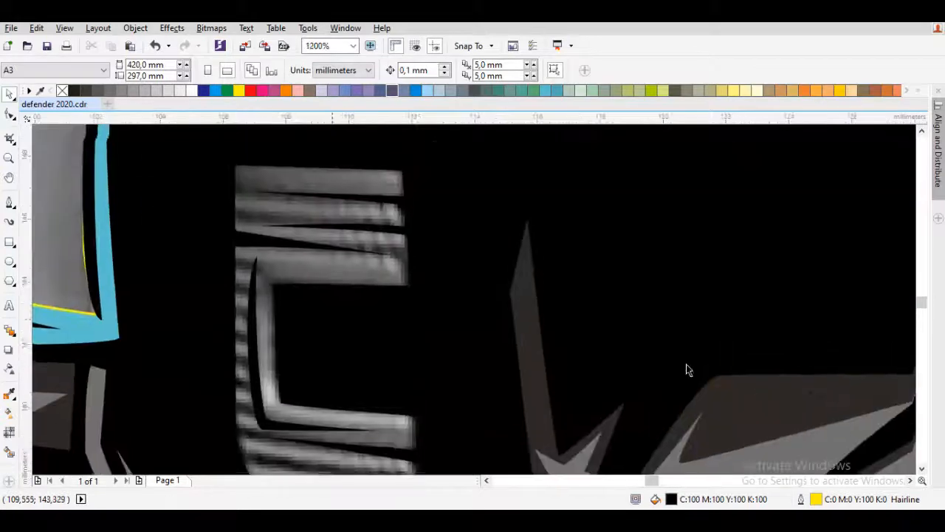
pyautogui.press('F5')
pyautogui.scroll(1, 391, 277)
pyautogui.moveTo(405, 277); pyautogui.dragTo(425, 312)
pyautogui.moveTo(171, 245); pyautogui.dragTo(306, 237)
pyautogui.moveTo(257, 233); pyautogui.dragTo(231, 236)
pyautogui.scroll(-3, 685, 369)
pyautogui.scroll(1, 686, 369)
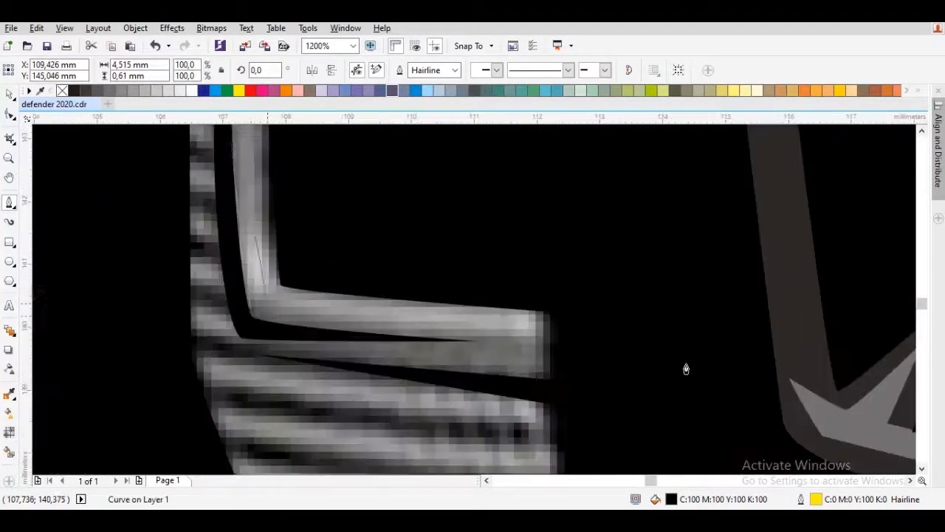
# Step: Trace the vent highlight around its lower corner and arm, back up the inner edge, and close it at the starting point
pyautogui.moveTo(251, 316); pyautogui.dragTo(249, 339)
pyautogui.click(497, 317)
pyautogui.moveTo(259, 290); pyautogui.dragTo(251, 238)
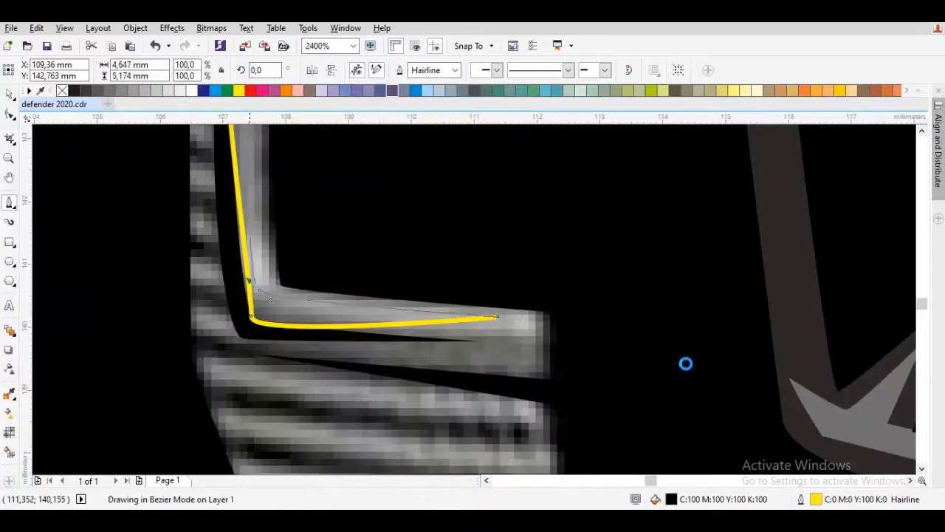
pyautogui.moveTo(251, 171); pyautogui.dragTo(275, 378)
pyautogui.click(271, 219)
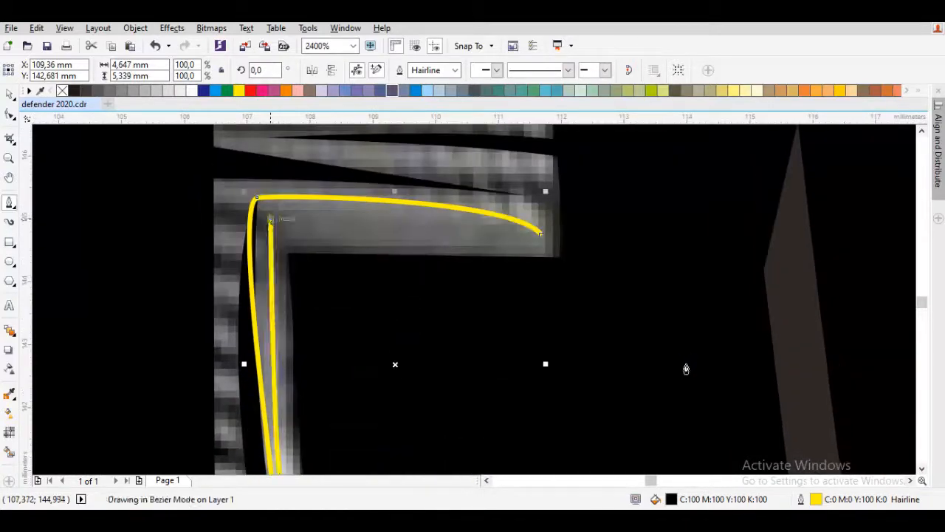
pyautogui.click(540, 233)
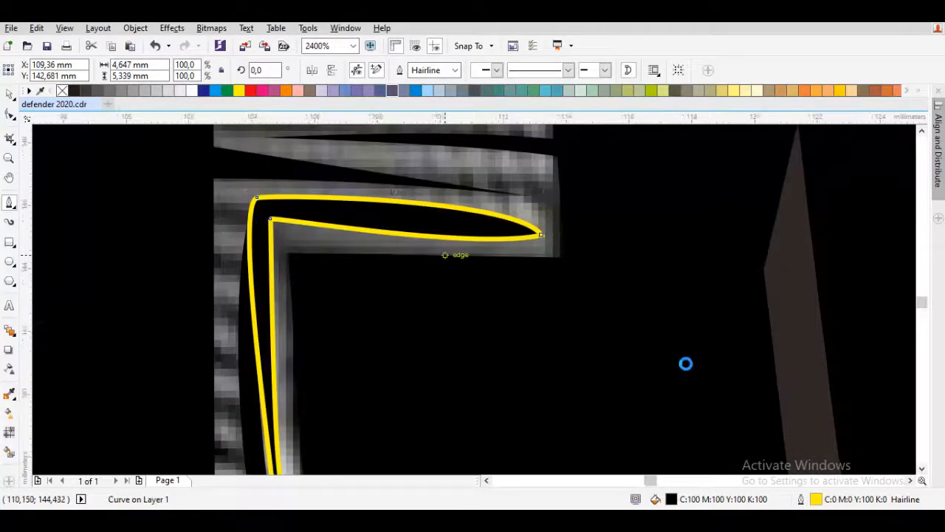
# Step: Combine the left vent highlight with the light blue body reflections so it takes their fill
pyautogui.scroll(-4, 540, 233)
pyautogui.press('space')
pyautogui.keyDown('shift'); pyautogui.click(687, 369); pyautogui.keyUp('shift')
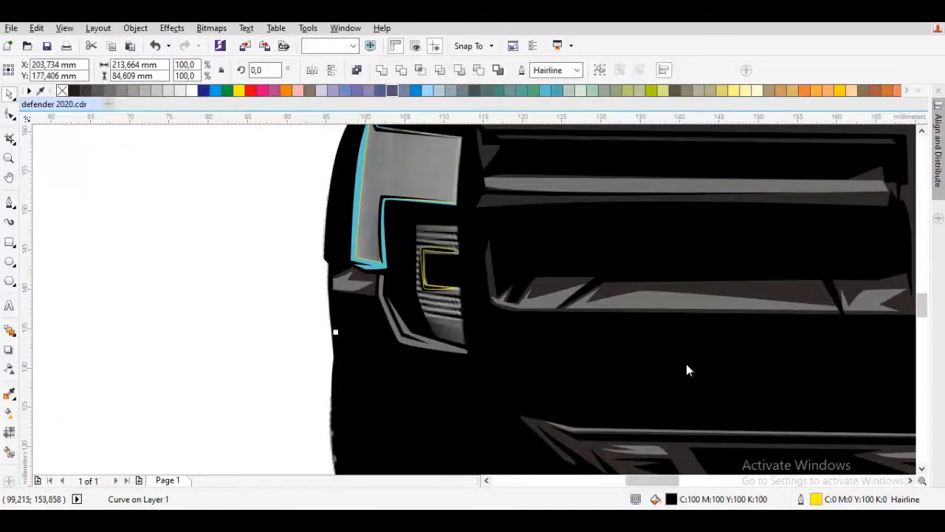
pyautogui.hotkey('ctrl', 'l')
pyautogui.press('Escape')
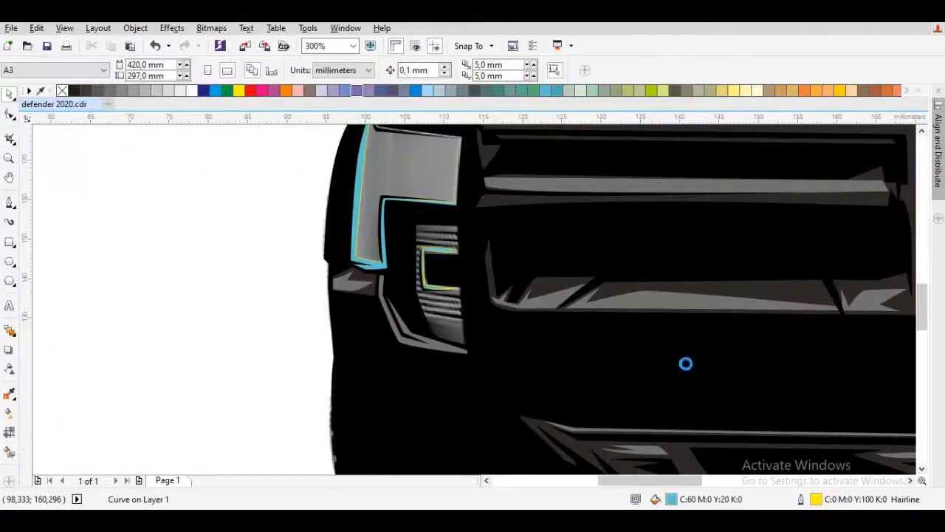
# Step: Recolour the body reflections light yellow (C0 M0 Y60 K0) and fill the body panels beneath them light orange
pyautogui.scroll(-1, 686, 363)
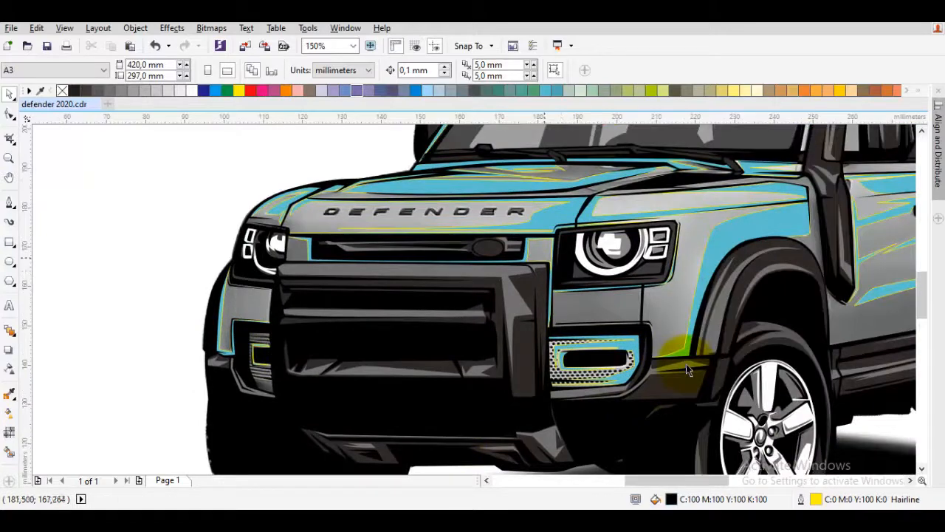
pyautogui.scroll(1, 687, 370)
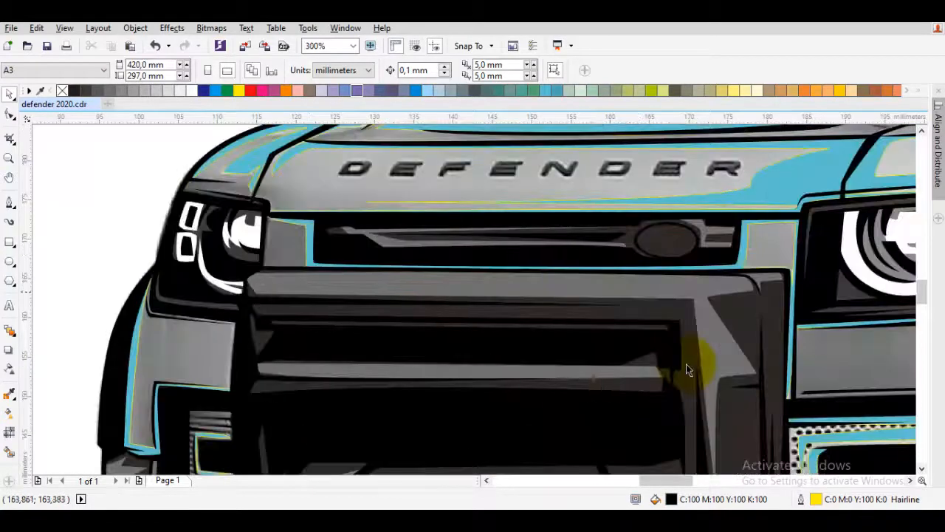
pyautogui.scroll(-1, 686, 369)
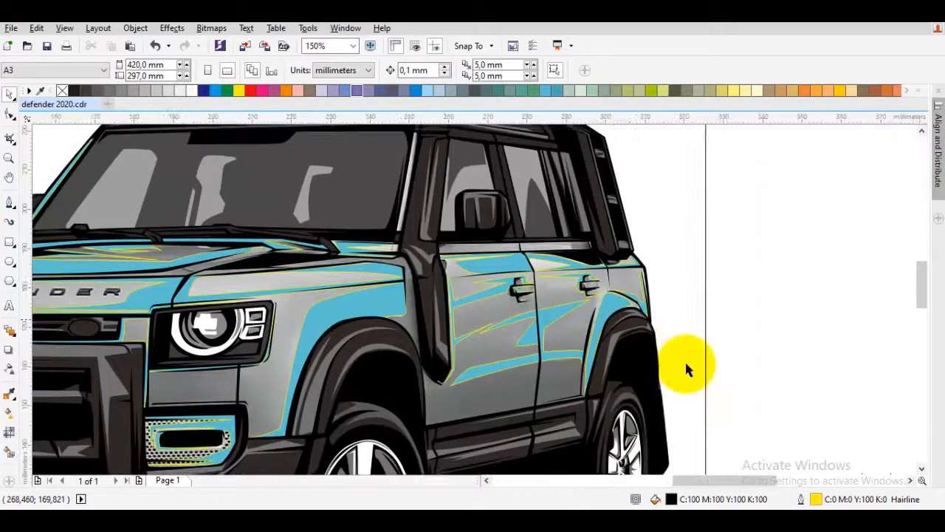
pyautogui.hscroll(-2, 686, 369)
pyautogui.scroll(-2, 686, 369)
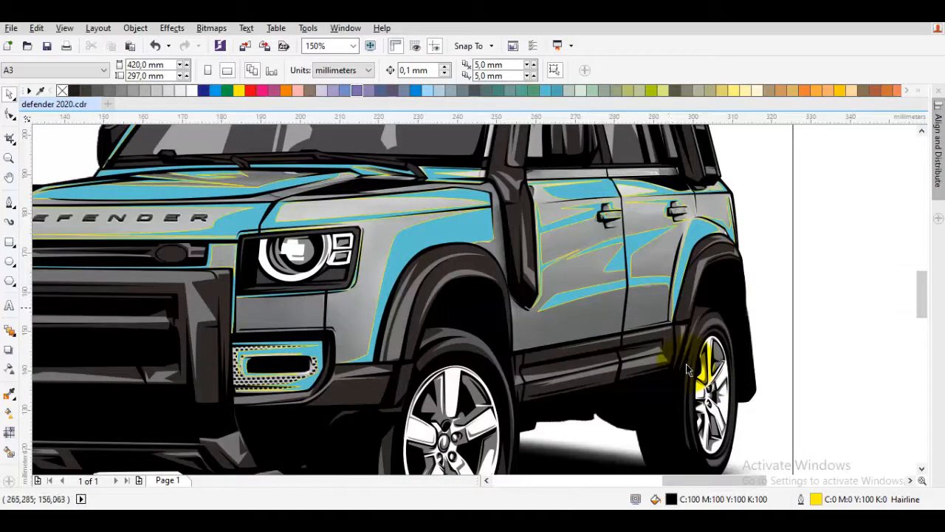
pyautogui.click(686, 366)
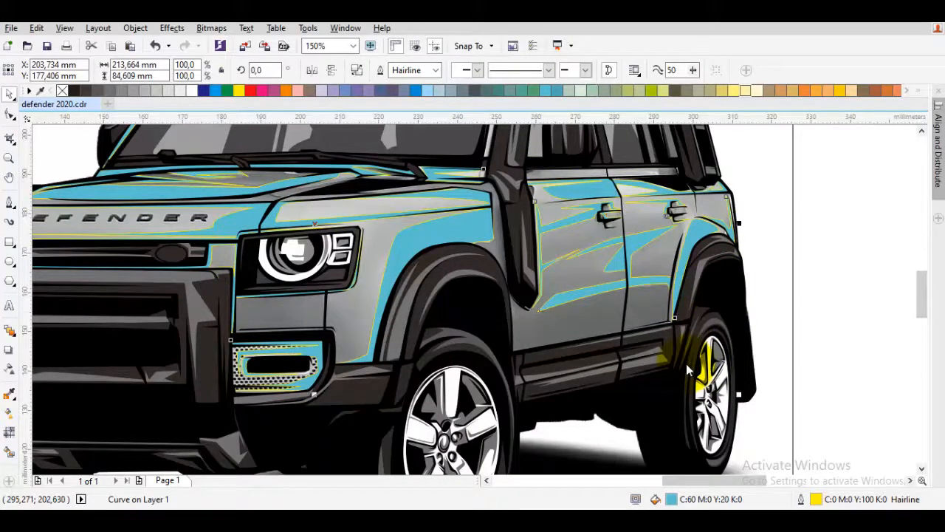
pyautogui.hotkey('ctrl', 'r')
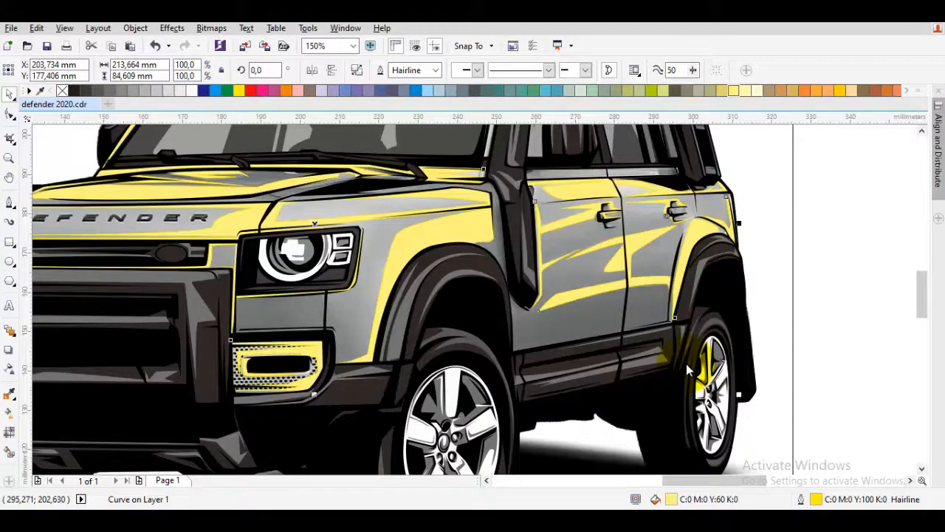
pyautogui.click(733, 90)
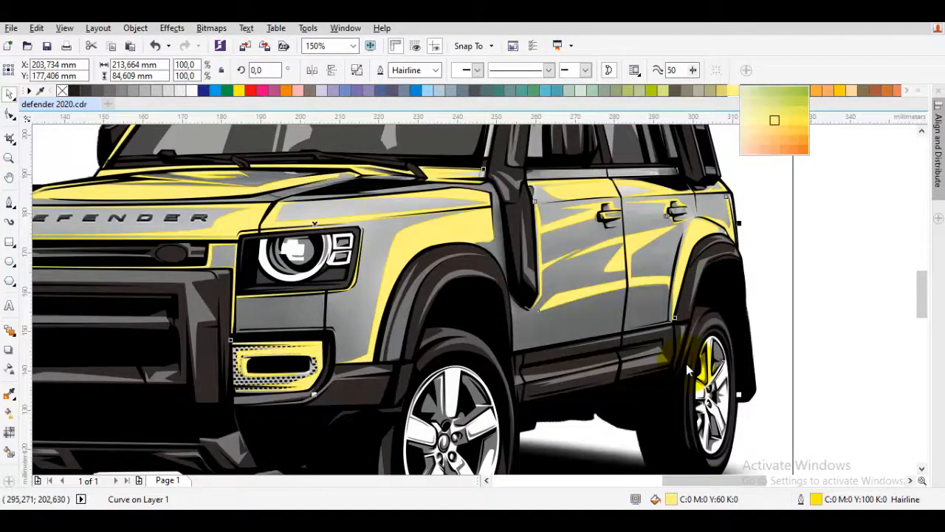
pyautogui.moveTo(775, 140); pyautogui.dragTo(579, 322)
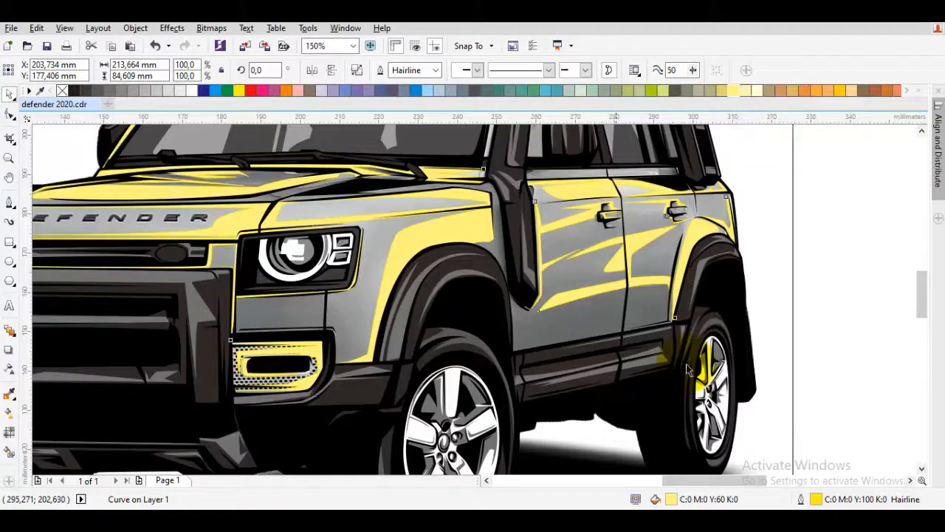
pyautogui.press('Escape')
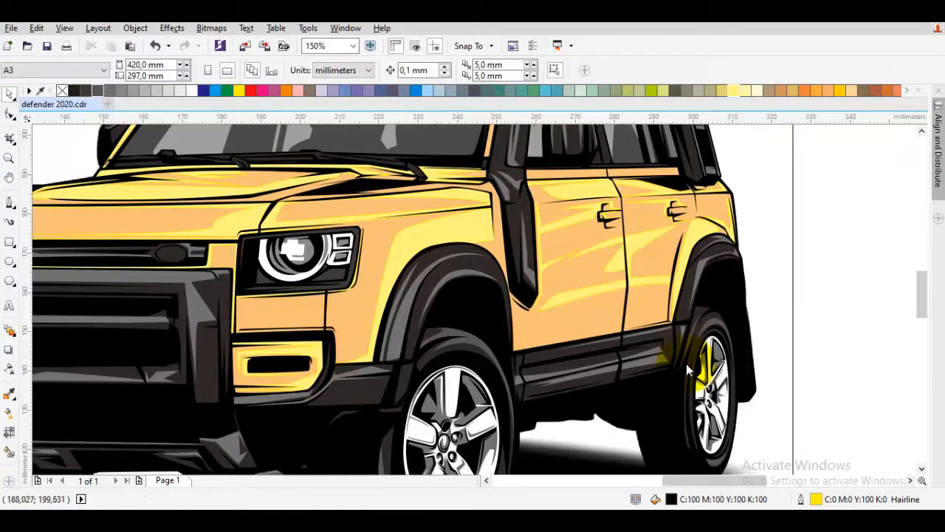
# Step: Select all shapes of the drawing and remove their outlines
pyautogui.hotkey('ctrl', 'a')
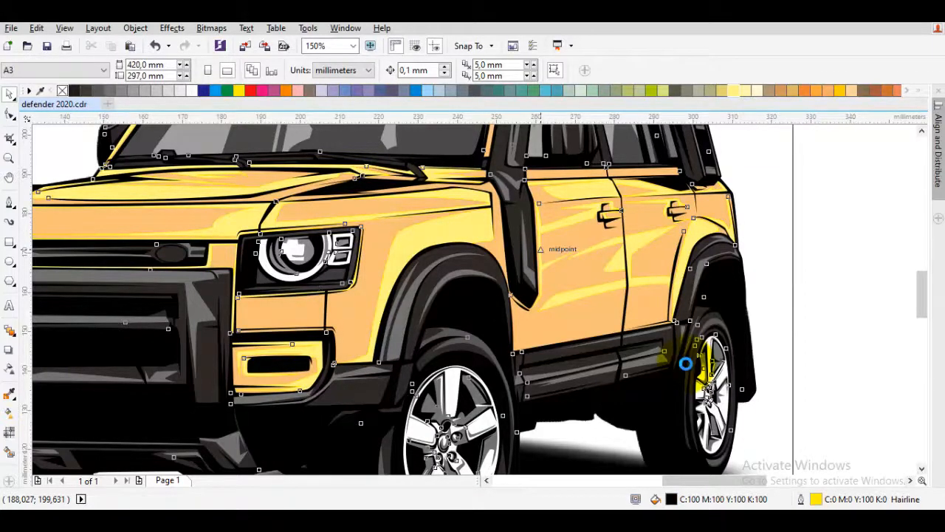
pyautogui.click(685, 363)
pyautogui.scroll(-4, 687, 369)
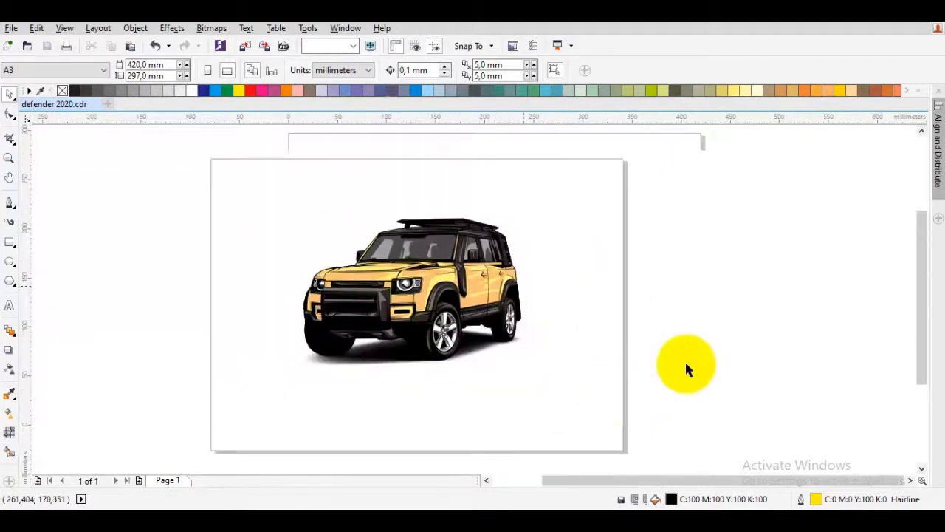
# Step: Recolour the body reflections pale peach (C0 M20 Y40 K0) and the body panels a stronger orange
pyautogui.scroll(2, 687, 369)
pyautogui.scroll(5, 687, 369)
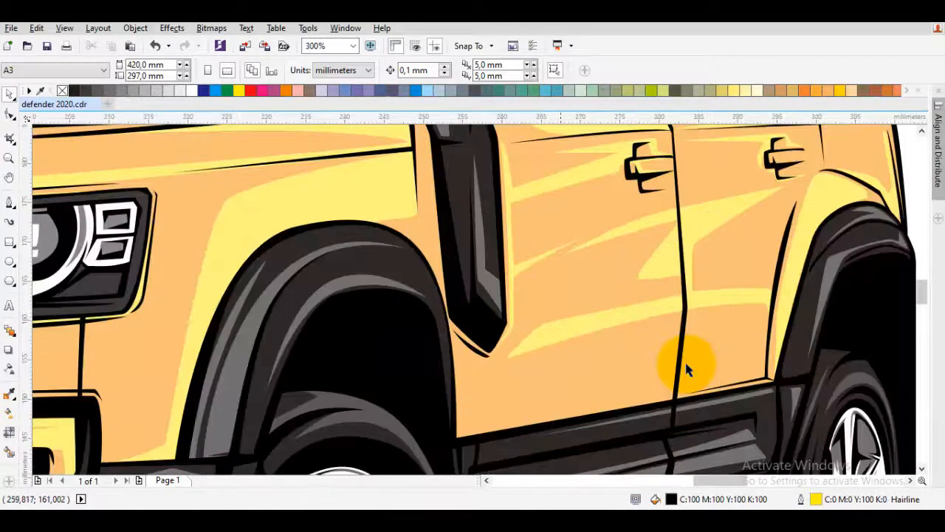
pyautogui.click(686, 364)
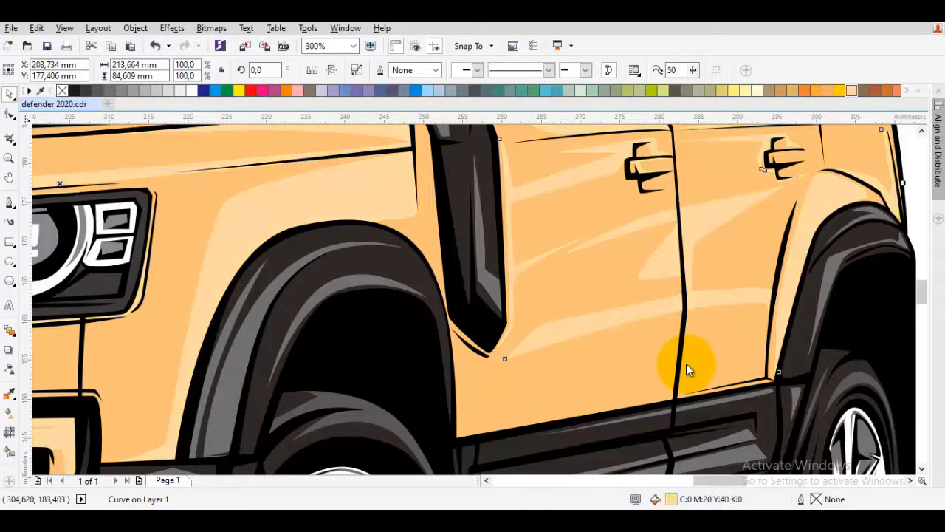
pyautogui.click(852, 91)
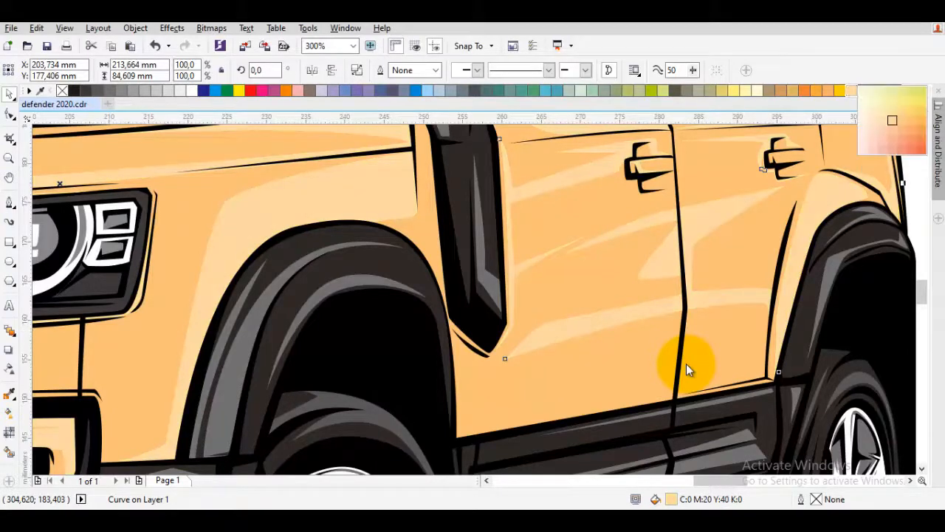
pyautogui.moveTo(921, 140); pyautogui.dragTo(751, 255)
pyautogui.scroll(-2, 754, 274)
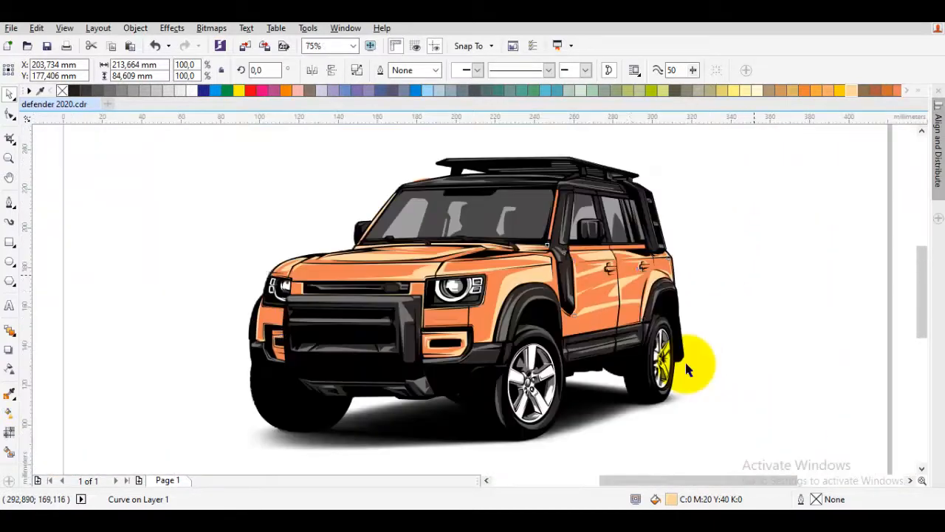
pyautogui.click(754, 275)
# Step: Reshape the reflection at the hood's left front corner by adjusting its nodes and curves so its edges sweep smoothly
pyautogui.scroll(3, 483, 238)
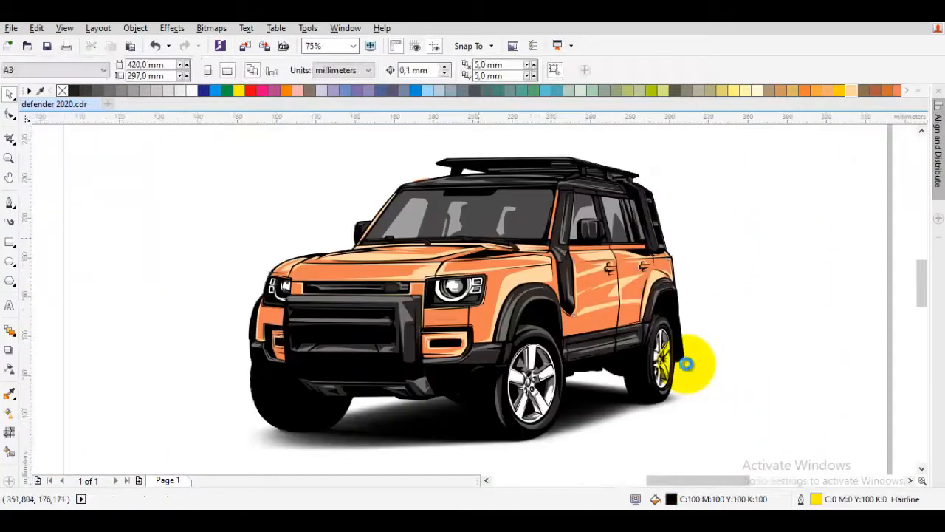
pyautogui.scroll(-3, 687, 369)
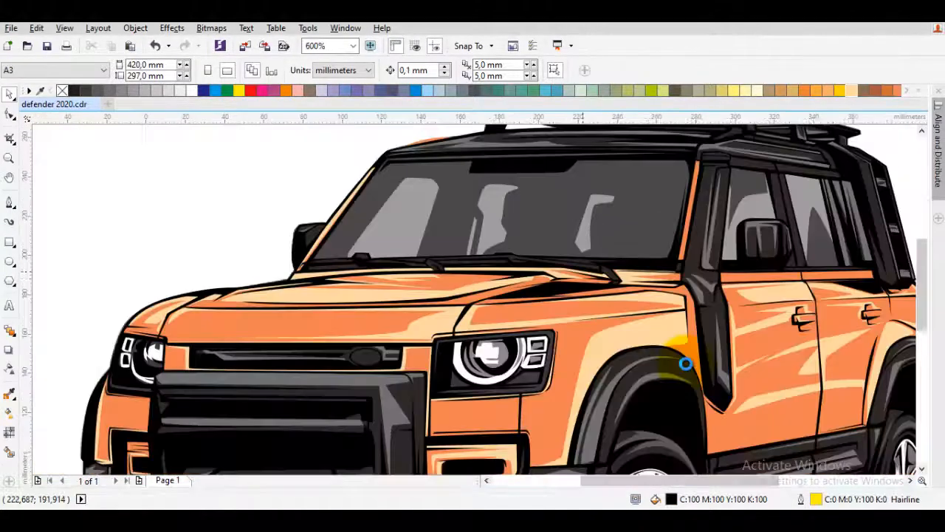
pyautogui.scroll(1, 687, 369)
pyautogui.press('space')
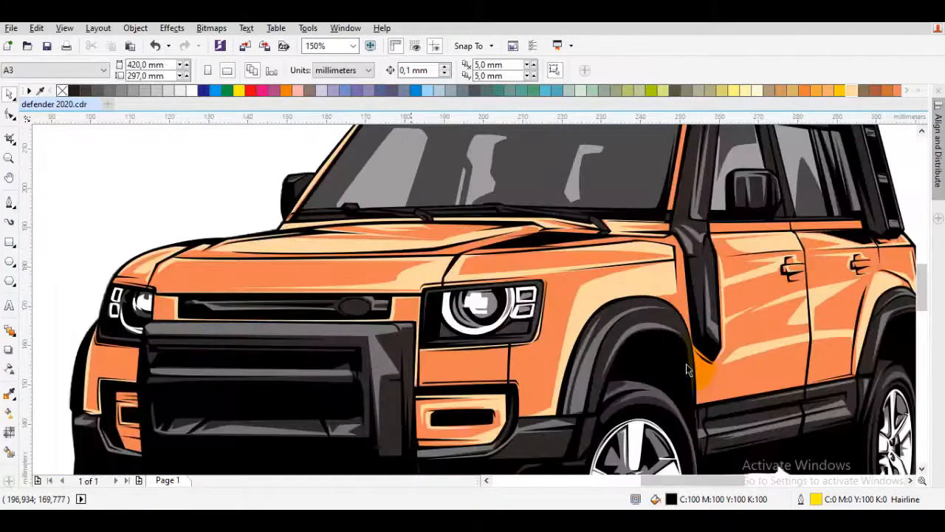
pyautogui.hscroll(-2, 687, 369)
pyautogui.scroll(1, 389, 263)
pyautogui.doubleClick(387, 265)
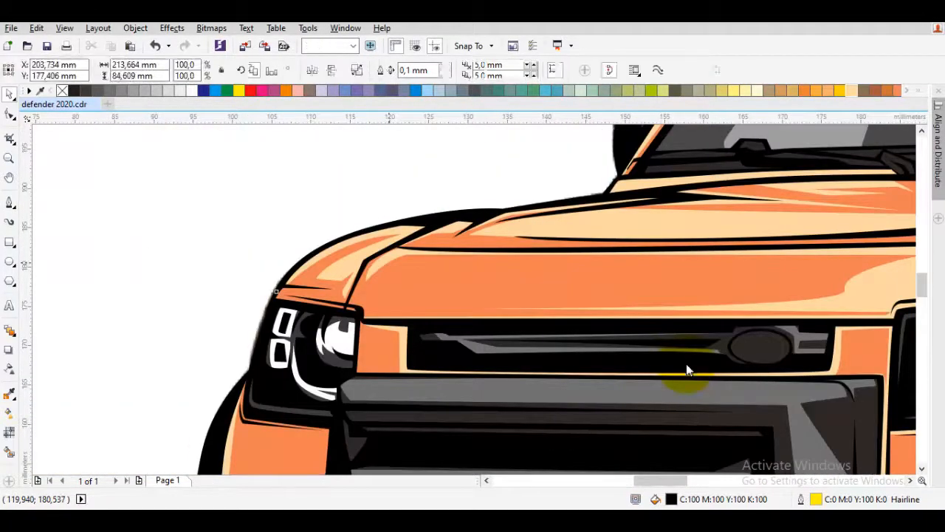
pyautogui.scroll(2, 389, 263)
pyautogui.moveTo(455, 237); pyautogui.dragTo(455, 271)
pyautogui.moveTo(234, 424); pyautogui.dragTo(249, 411)
pyautogui.moveTo(296, 215); pyautogui.dragTo(292, 235)
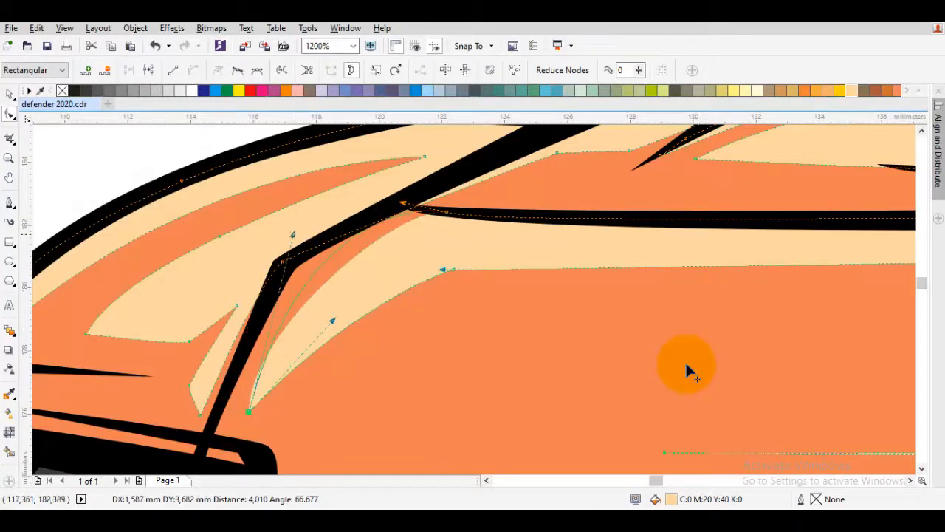
pyautogui.moveTo(274, 272); pyautogui.dragTo(275, 271)
pyautogui.press('space')
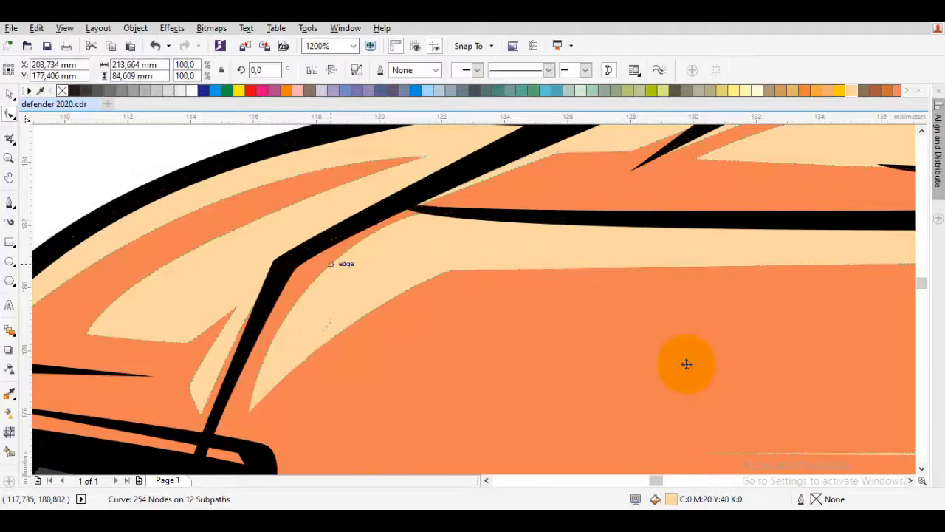
# Step: Recolour the body reflections white (C0 M0 Y0 K0) and the body panels light grey, leaving nothing selected
pyautogui.scroll(-3, 356, 268)
pyautogui.scroll(-4, 685, 362)
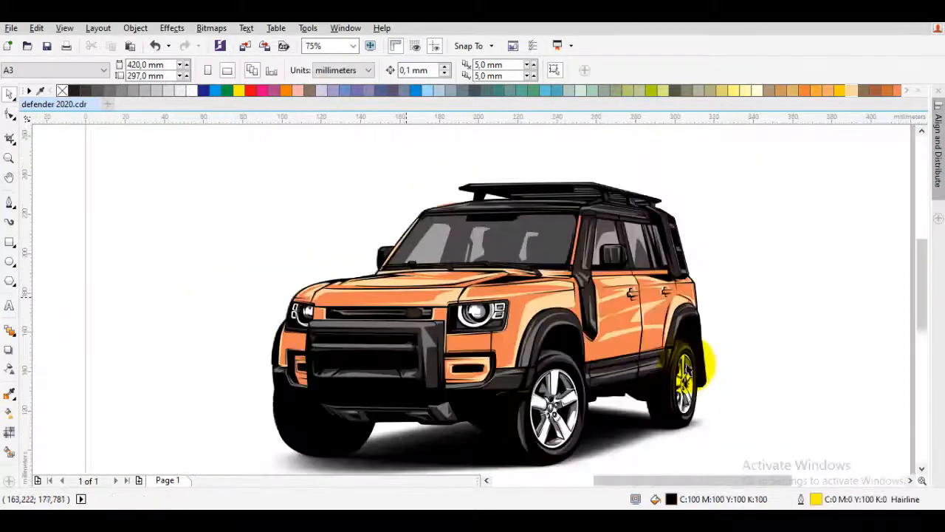
pyautogui.scroll(1, 686, 367)
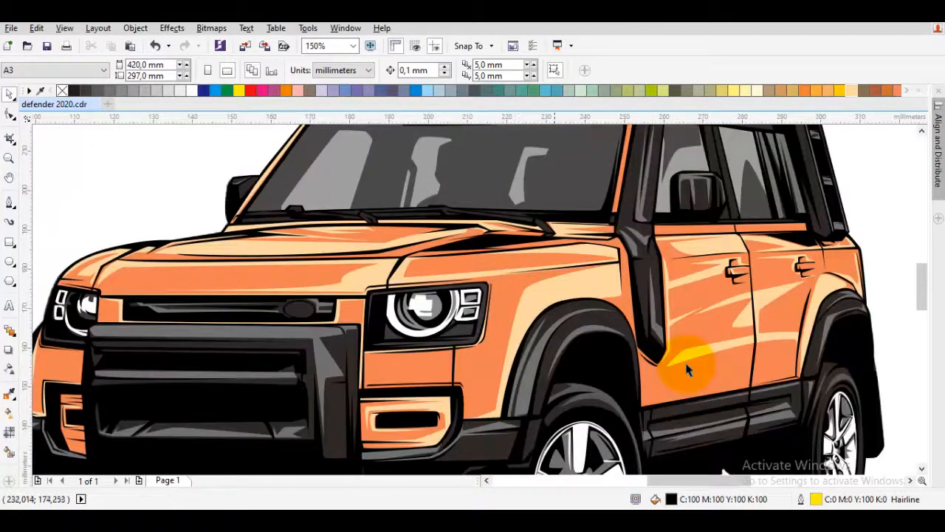
pyautogui.click(686, 366)
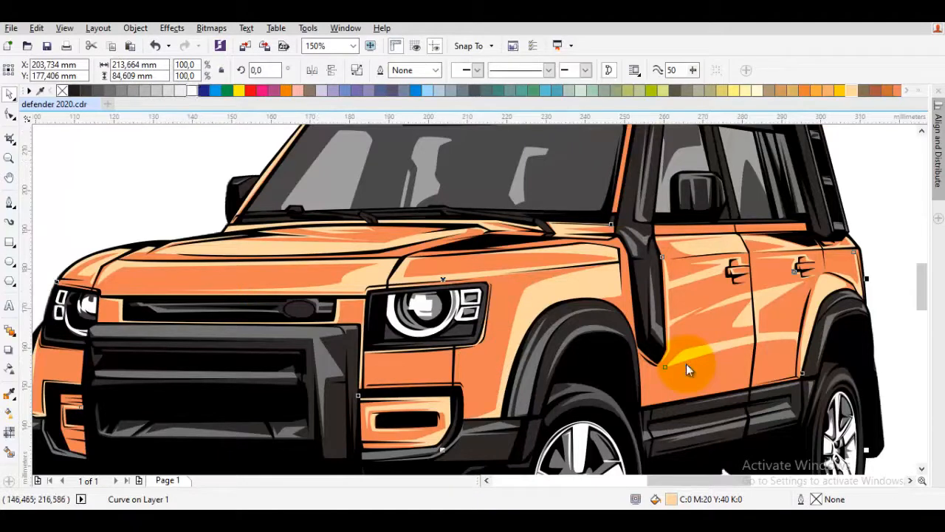
pyautogui.press('Delete')
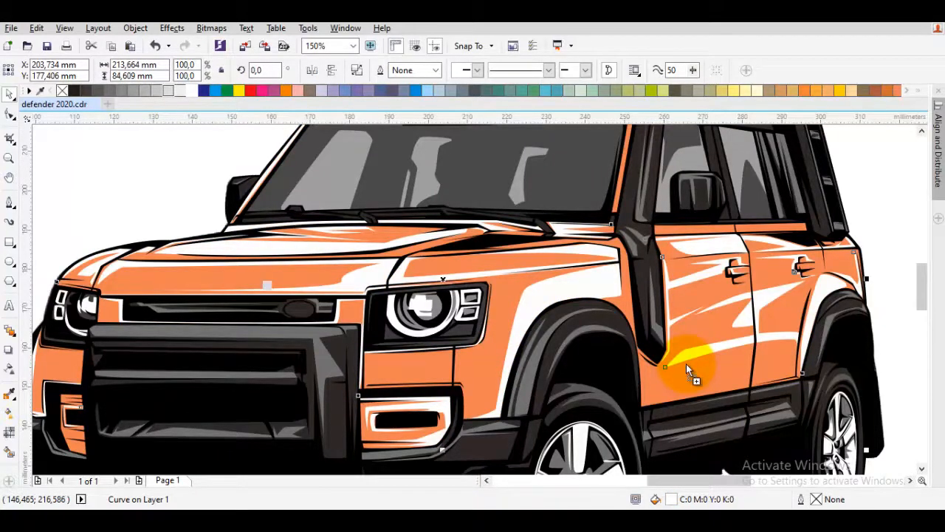
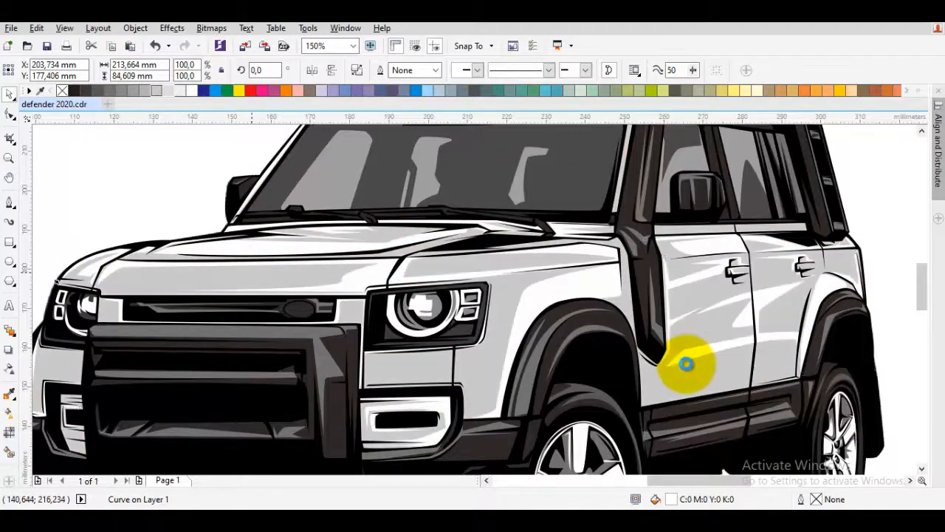
pyautogui.press('F3')
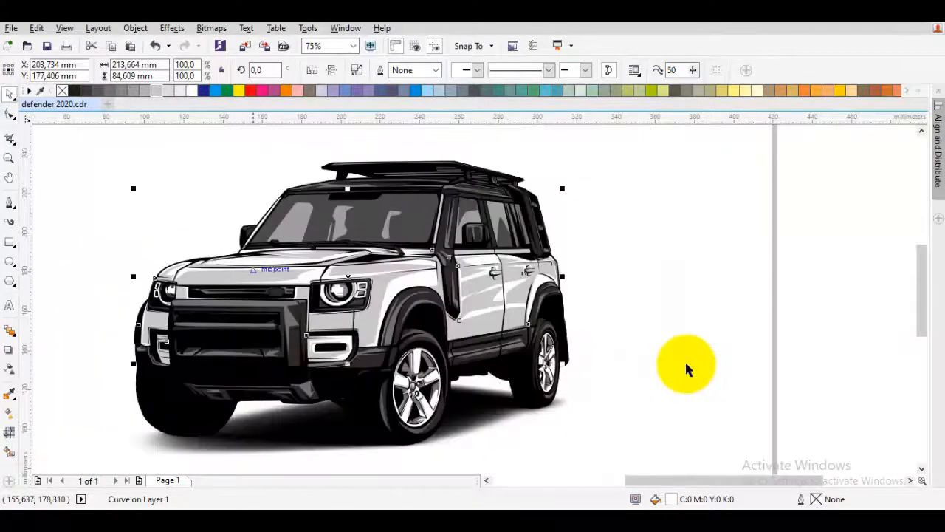
pyautogui.click(686, 364)
pyautogui.scroll(-1, 686, 363)
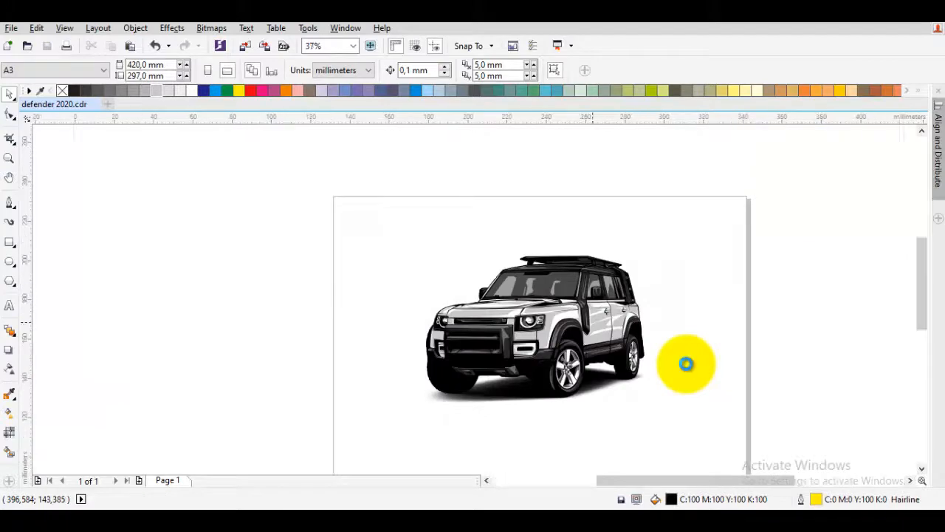
# Step: Draw a closed, jagged reflection shape about 5.6 × 6.5 mm on the inner face of the front passenger-side mirror
pyautogui.scroll(1, 686, 363)
pyautogui.scroll(2, 686, 367)
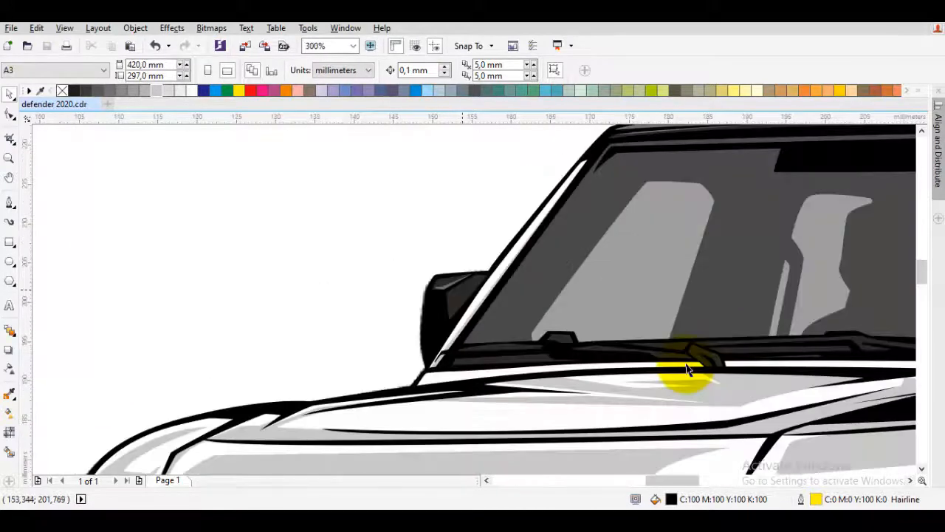
pyautogui.scroll(2, 686, 369)
pyautogui.press('F5')
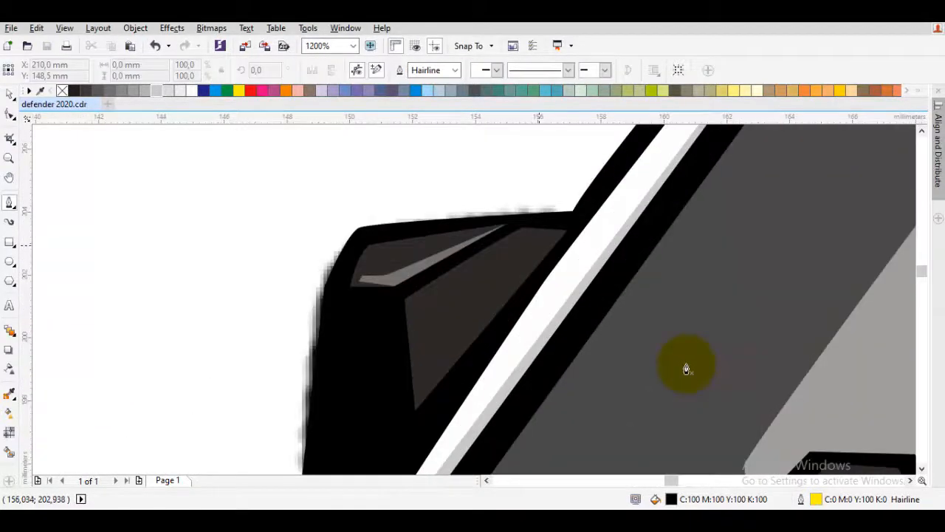
pyautogui.click(437, 309)
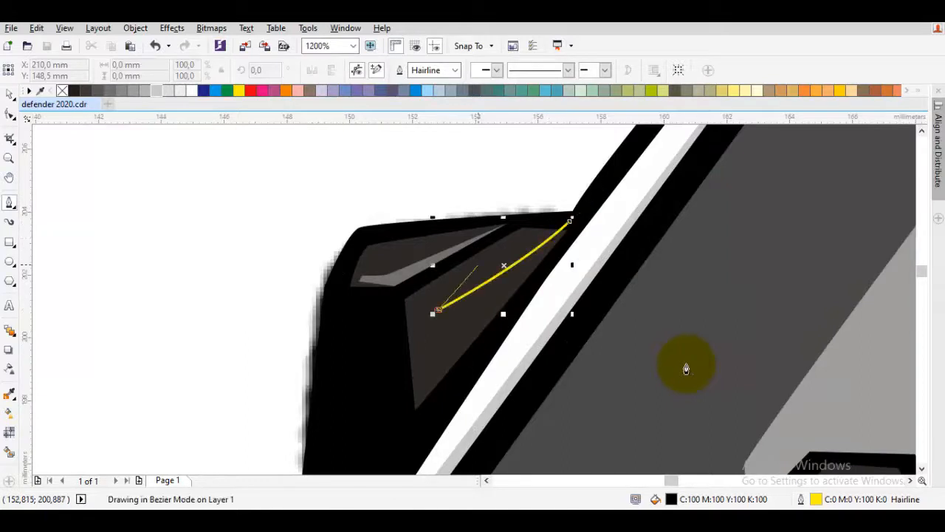
pyautogui.click(478, 264)
pyautogui.click(395, 304)
pyautogui.moveTo(406, 425); pyautogui.dragTo(426, 429)
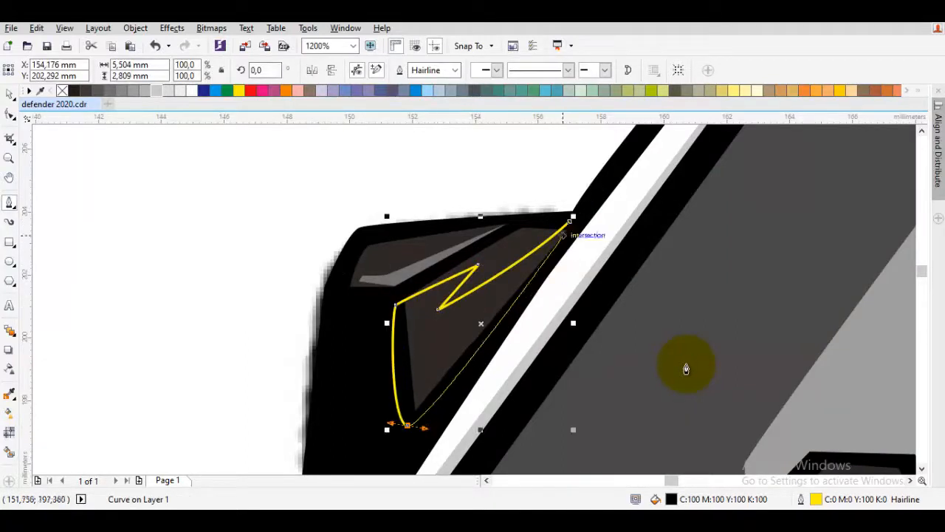
pyautogui.moveTo(573, 221); pyautogui.dragTo(579, 242)
pyautogui.click(568, 221)
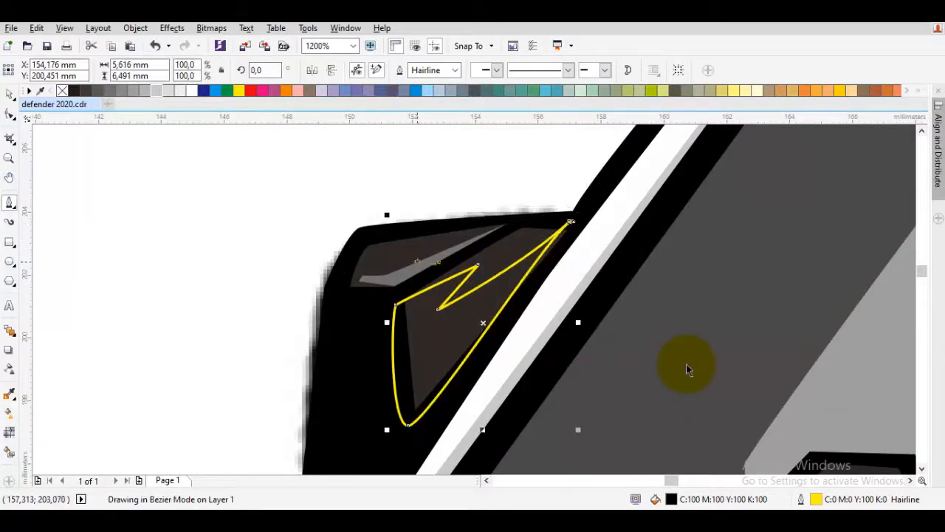
pyautogui.scroll(1, 579, 232)
pyautogui.hotkey('ctrl', 'z')
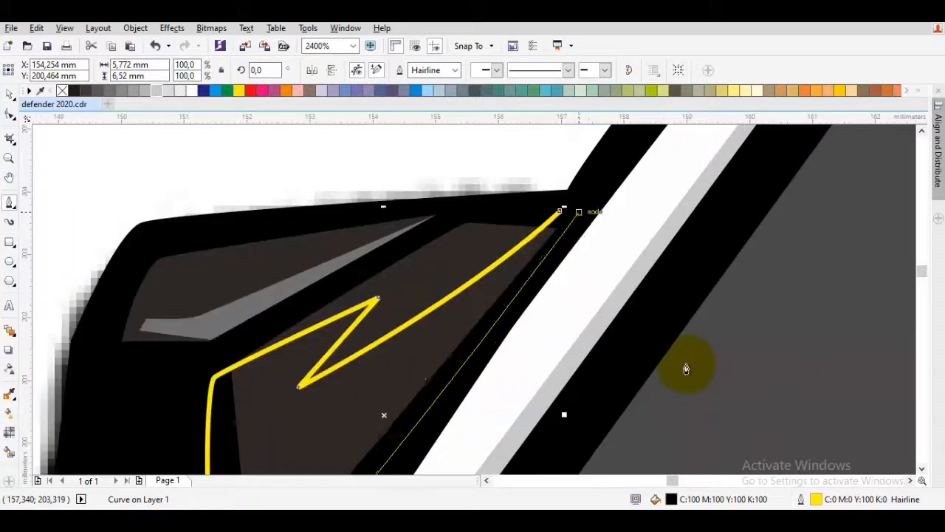
pyautogui.hotkey('ctrl', 'shift', 'z')
# Step: Combine the new mirror reflection with the existing grey highlight on the same mirror and deselect it
pyautogui.press('space')
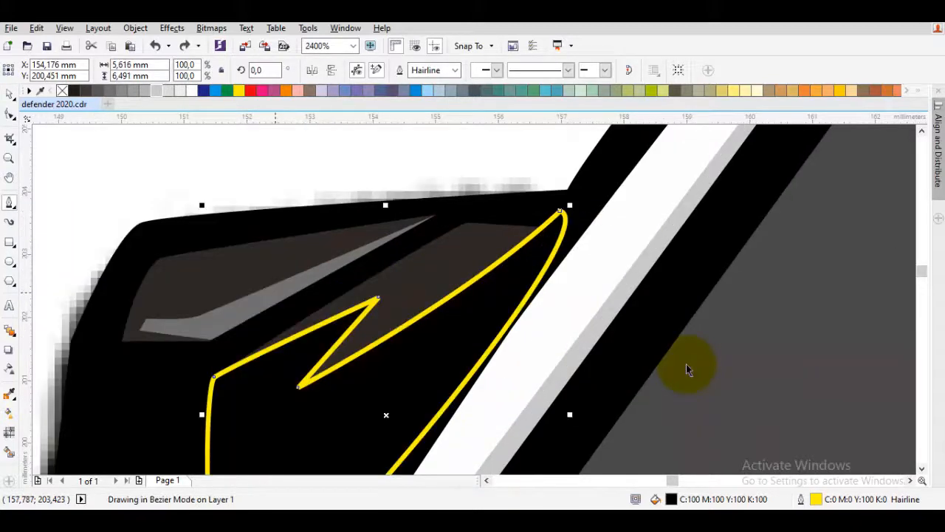
pyautogui.keyDown('shift'); pyautogui.click(299, 277); pyautogui.keyUp('shift')
pyautogui.hotkey('ctrl', 'l')
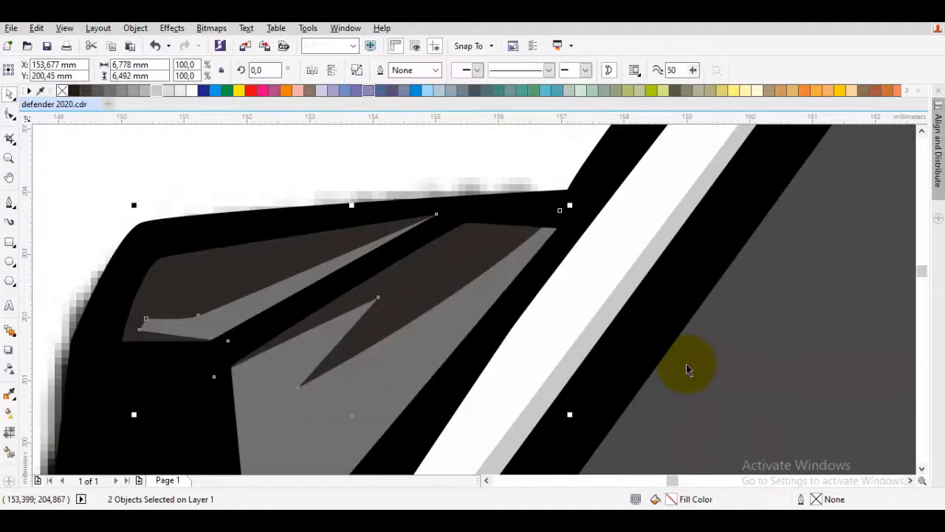
pyautogui.press('Escape')
# Step: Recolour the body panels a darker grey (C0 M0 Y0 K30), leaving nothing selected
pyautogui.scroll(-4, 686, 369)
pyautogui.scroll(-5, 686, 369)
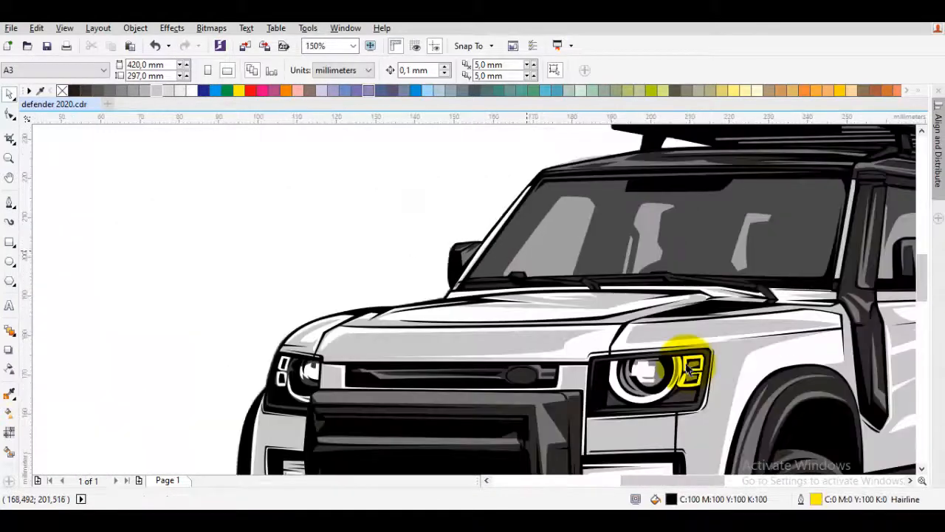
pyautogui.moveTo(687, 363); pyautogui.dragTo(630, 331)
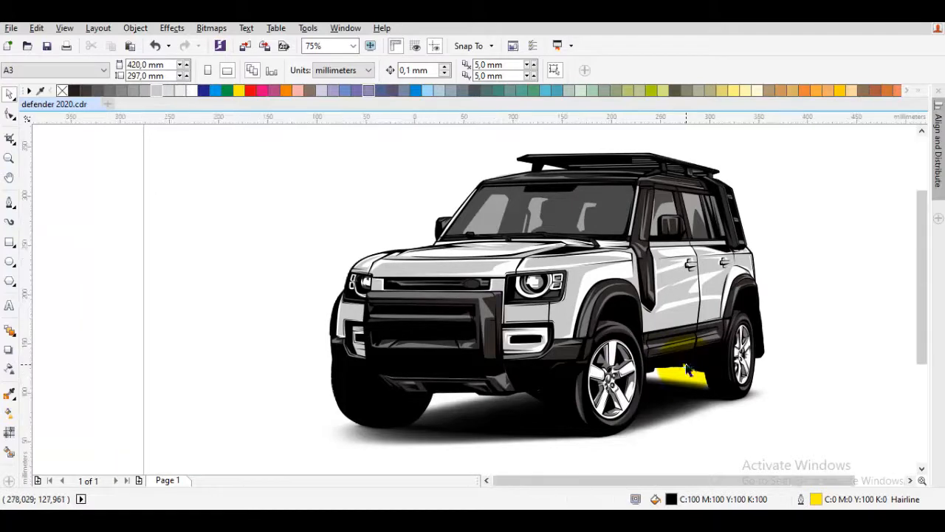
pyautogui.scroll(-2, 687, 369)
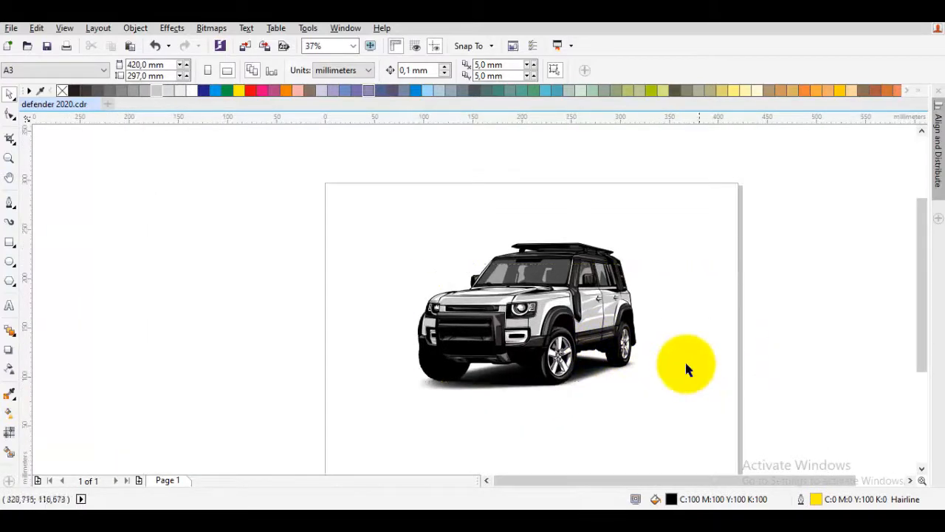
pyautogui.moveTo(757, 409)
pyautogui.mouseDown()
pyautogui.moveTo(412, 245)
pyautogui.moveTo(416, 192)
pyautogui.moveTo(430, 325)
pyautogui.mouseUp()
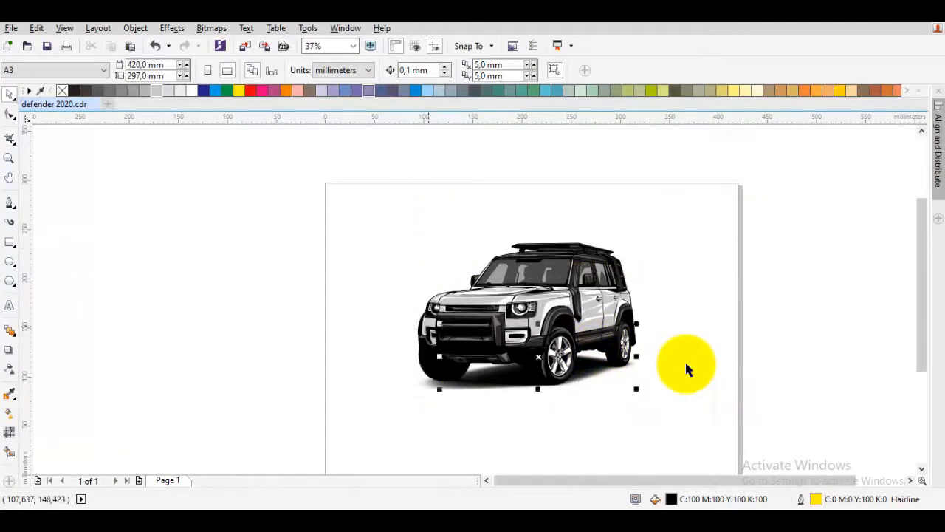
pyautogui.scroll(5, 687, 369)
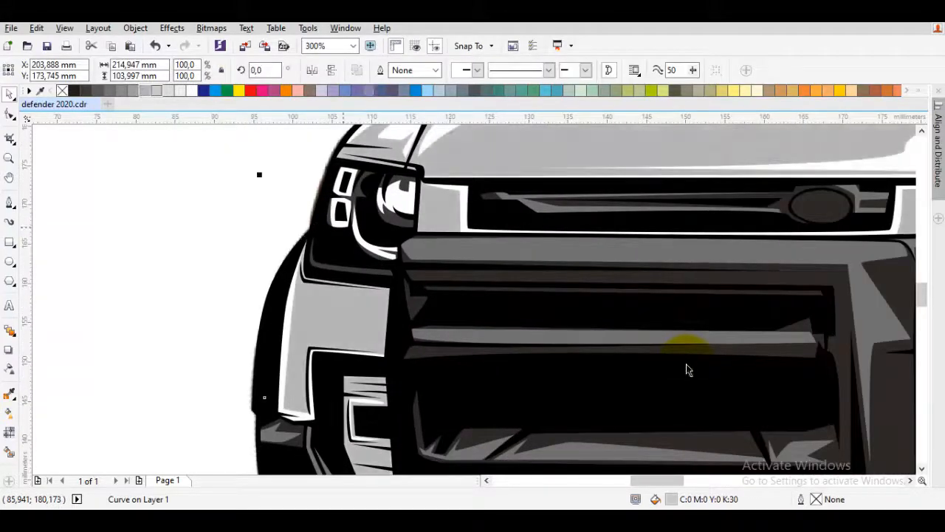
pyautogui.press('Escape')
# Step: Move the whole vector drawing beside the page to compare it with the source photo, and undo the move
pyautogui.scroll(-5, 687, 369)
pyautogui.scroll(2, 687, 370)
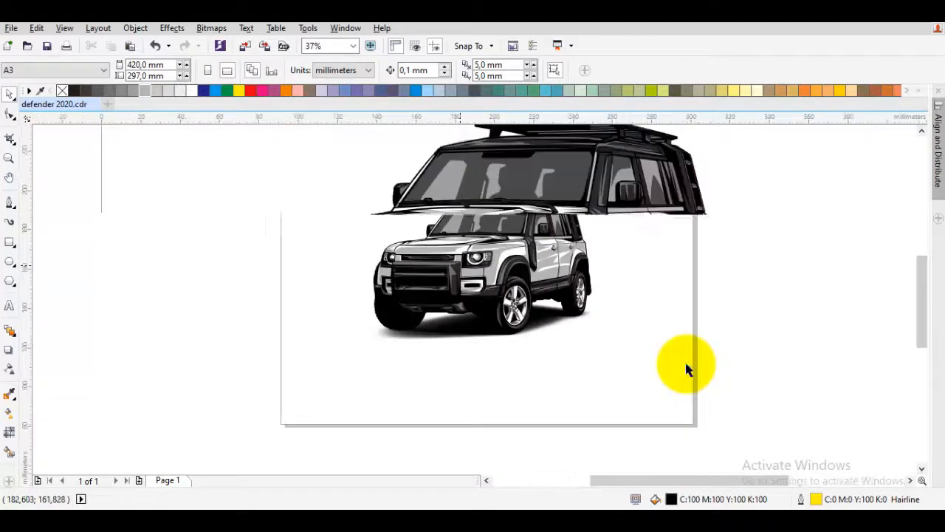
pyautogui.scroll(-1, 686, 369)
pyautogui.moveTo(841, 417); pyautogui.dragTo(533, 227)
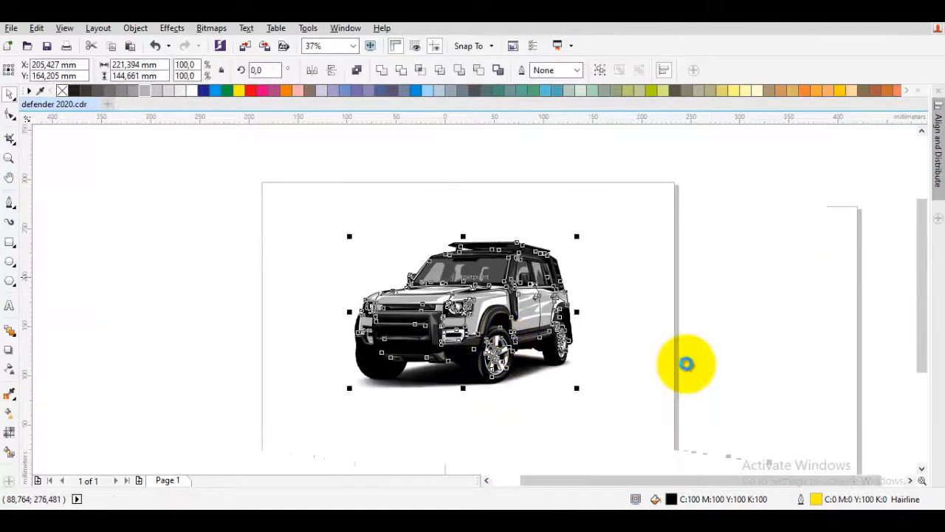
pyautogui.moveTo(453, 279); pyautogui.dragTo(799, 279)
pyautogui.click(687, 384)
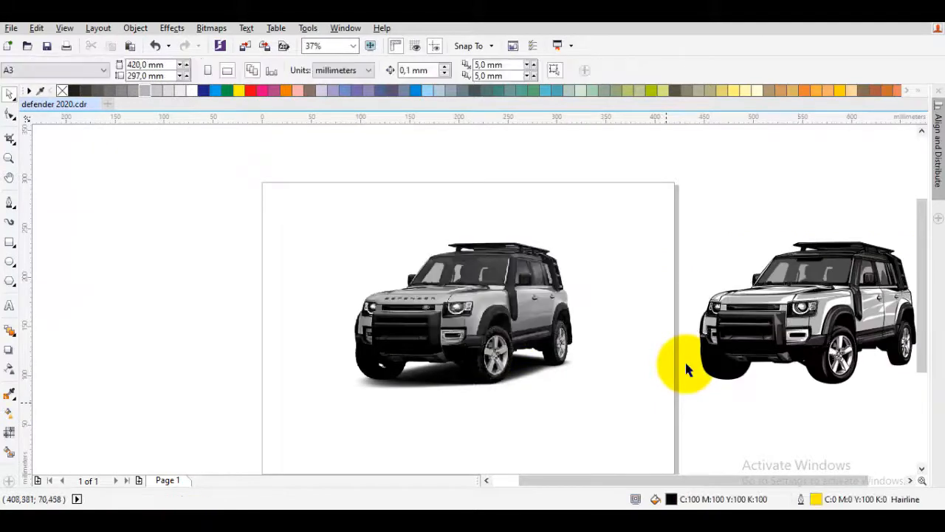
pyautogui.moveTo(667, 384); pyautogui.dragTo(556, 376)
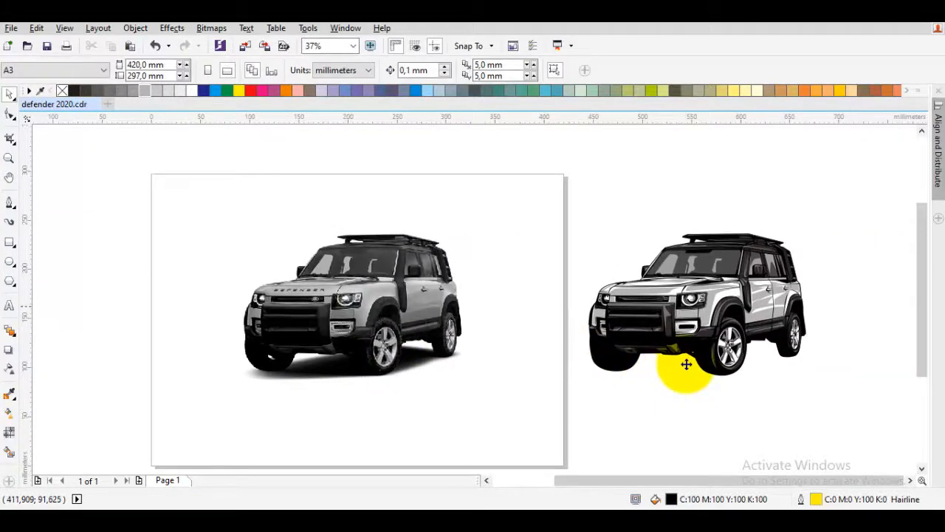
pyautogui.hotkey('ctrl', 'z')
pyautogui.scroll(1, 686, 364)
pyautogui.click(687, 365)
# Step: Draw a closed V-shaped highlight about 4.3 × 20.6 mm on the dark trim between the front wheel arch and the front door
pyautogui.scroll(2, 687, 364)
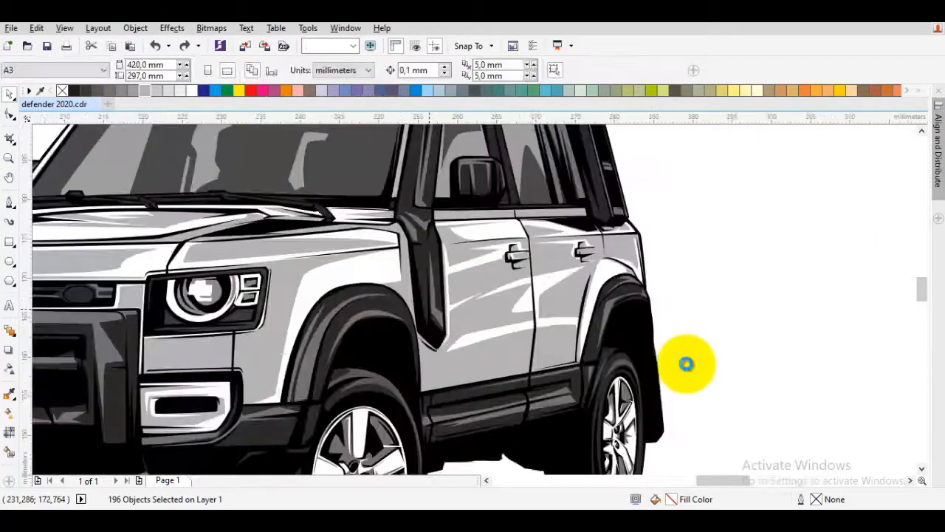
pyautogui.scroll(2, 687, 364)
pyautogui.scroll(2, 687, 364)
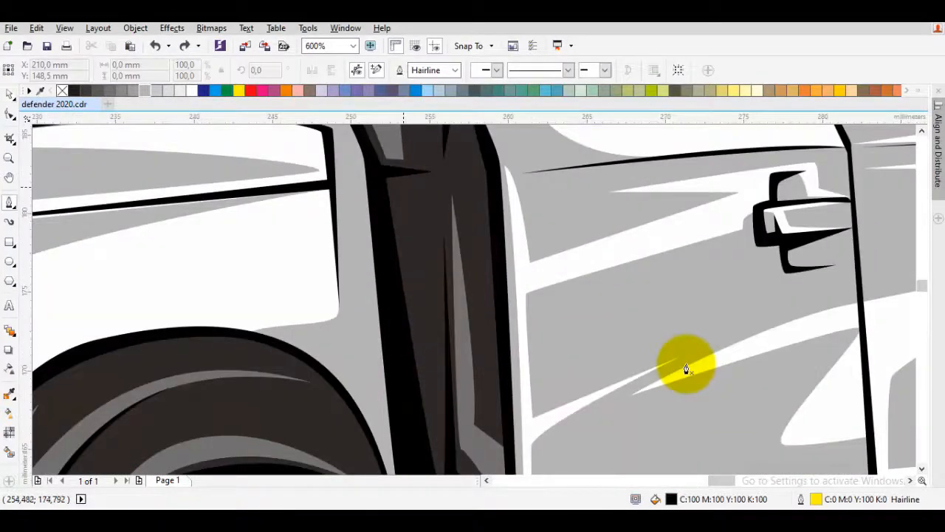
pyautogui.moveTo(440, 425); pyautogui.dragTo(469, 258)
pyautogui.click(443, 401)
pyautogui.click(448, 204)
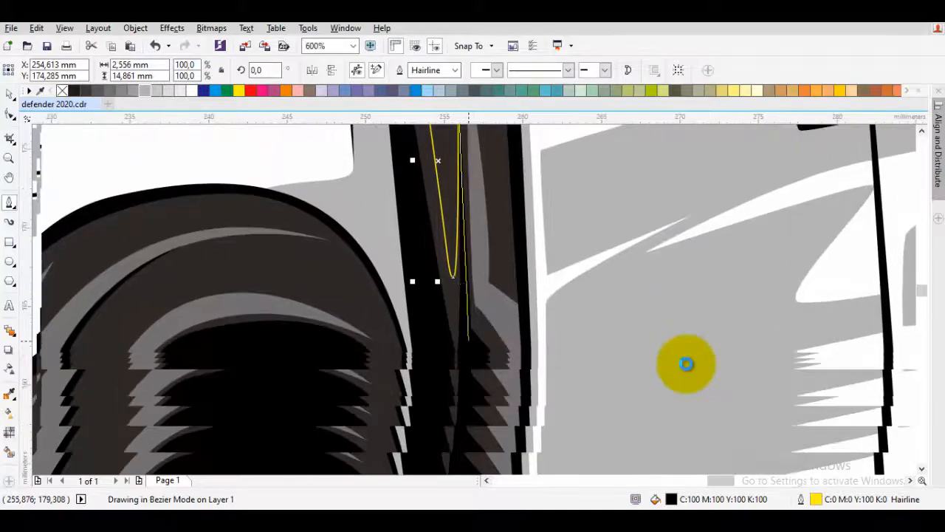
pyautogui.moveTo(463, 366); pyautogui.dragTo(443, 380)
pyautogui.moveTo(434, 207); pyautogui.dragTo(445, 376)
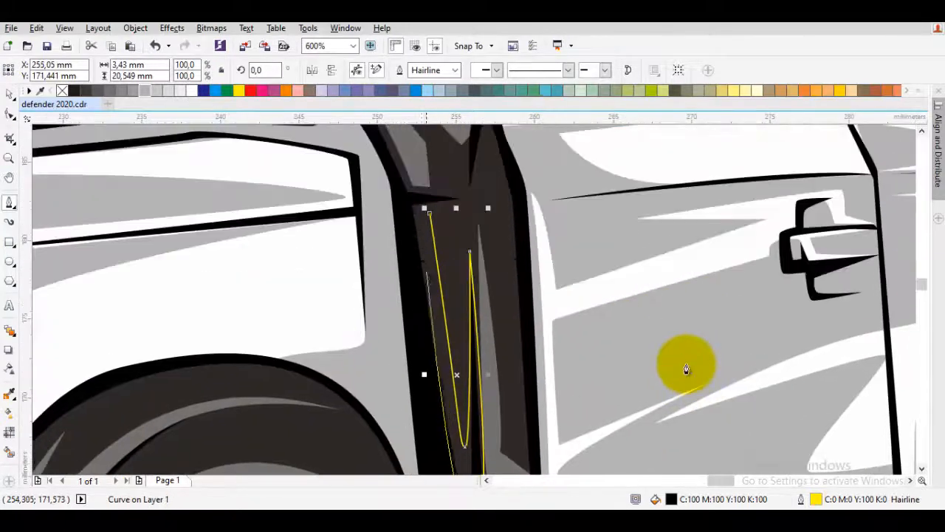
pyautogui.scroll(1, 438, 211)
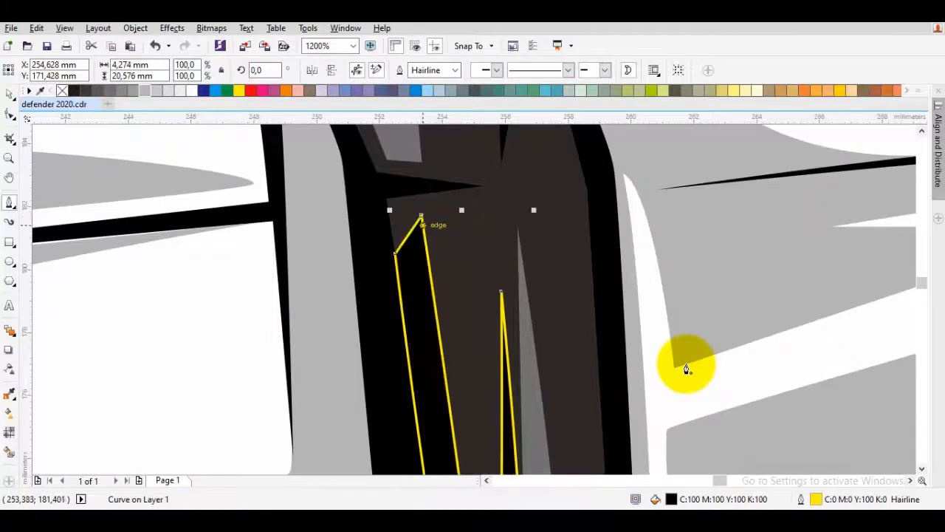
pyautogui.scroll(-1, 687, 369)
# Step: Merge the new V-shaped highlight with the existing grey highlight shape of the dark trim and deselect it
pyautogui.press('space')
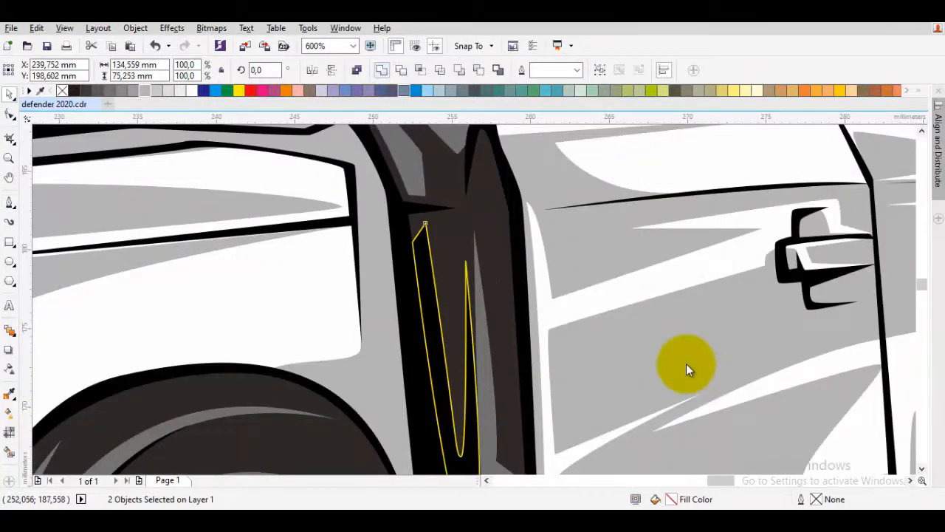
pyautogui.press('Escape')
pyautogui.scroll(-2, 687, 367)
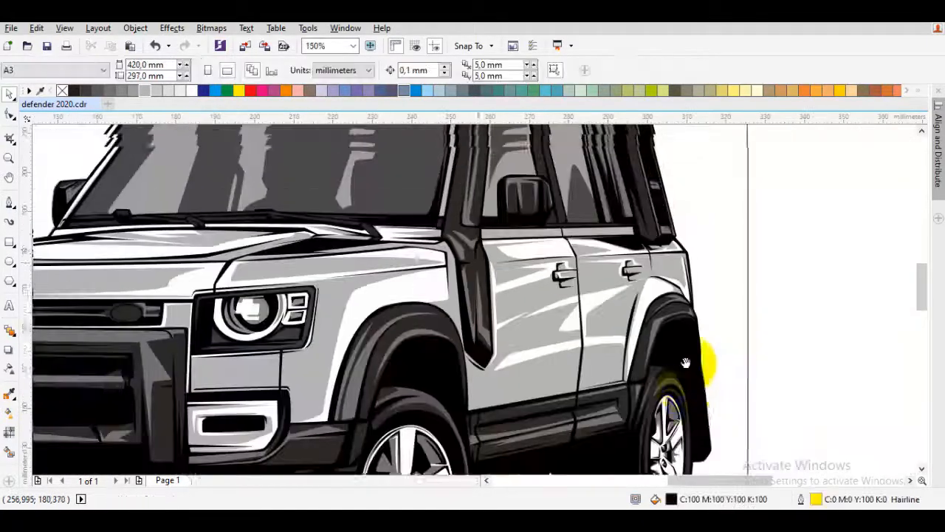
# Step: Recolour the grey highlights on the door mirror, pillars and side trim to C0 M0 Y0 K80
pyautogui.scroll(1, 687, 363)
pyautogui.scroll(1, 686, 365)
pyautogui.click(687, 369)
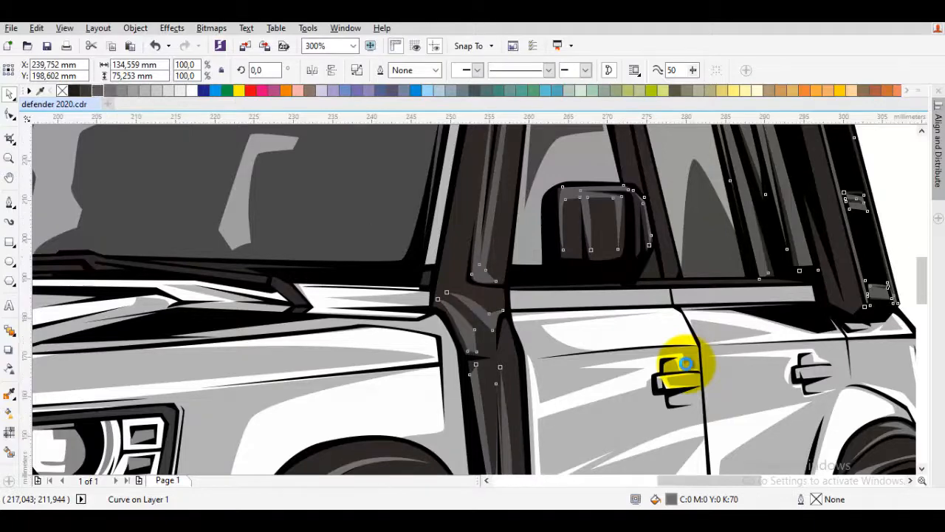
pyautogui.scroll(-2, 687, 367)
pyautogui.scroll(2, 686, 363)
# Step: Apply the sampled dark grey (C0 M0 Y0 K80) to the highlights on the wheel arches and lower side cladding
pyautogui.press('i')
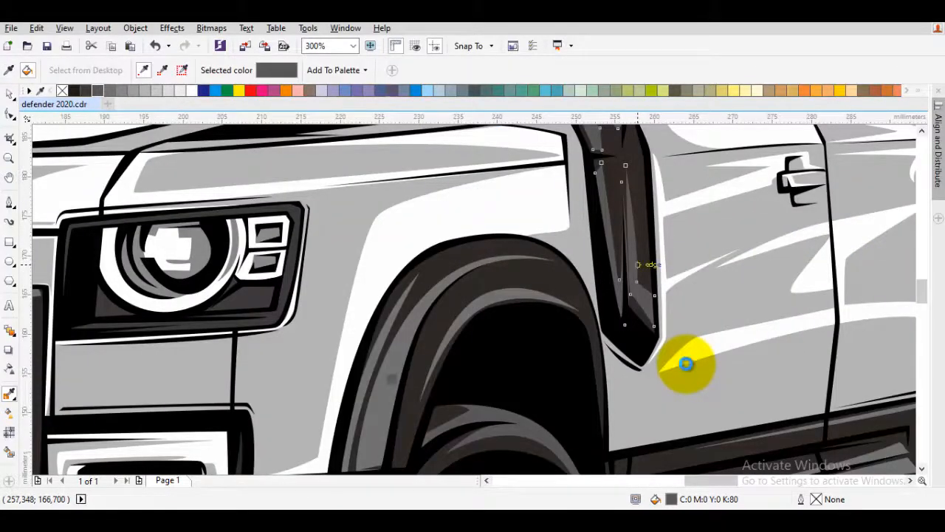
pyautogui.scroll(-1, 382, 368)
pyautogui.press('space')
pyautogui.doubleClick(387, 366)
pyautogui.moveTo(293, 372); pyautogui.dragTo(462, 297)
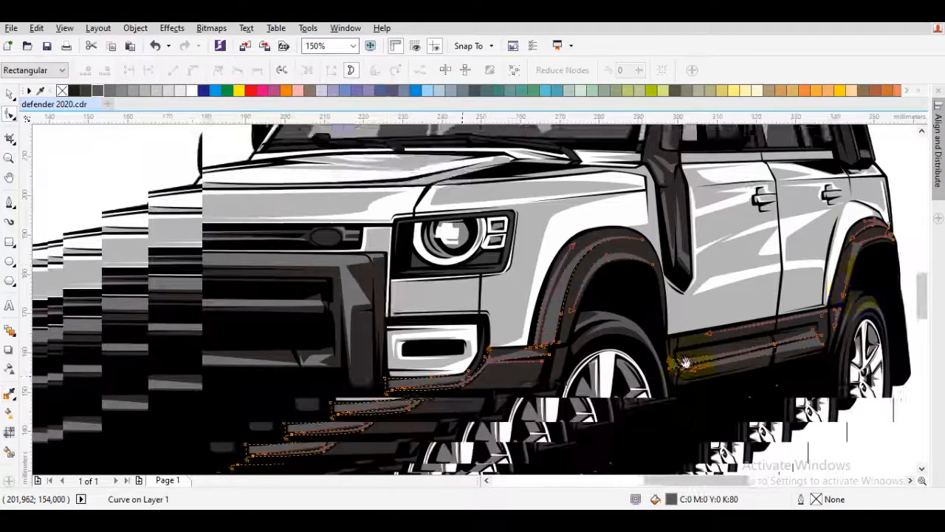
# Step: Apply the same dark grey (C0 M0 Y0 K80) to the highlights on the front bumper guard
pyautogui.press('i')
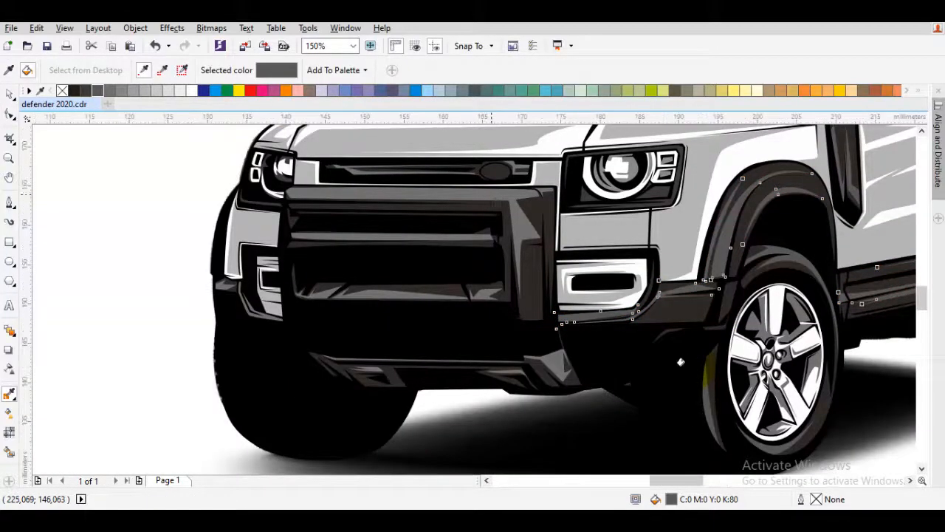
pyautogui.scroll(1, 491, 195)
pyautogui.click(491, 195)
pyautogui.press('space')
pyautogui.doubleClick(519, 198)
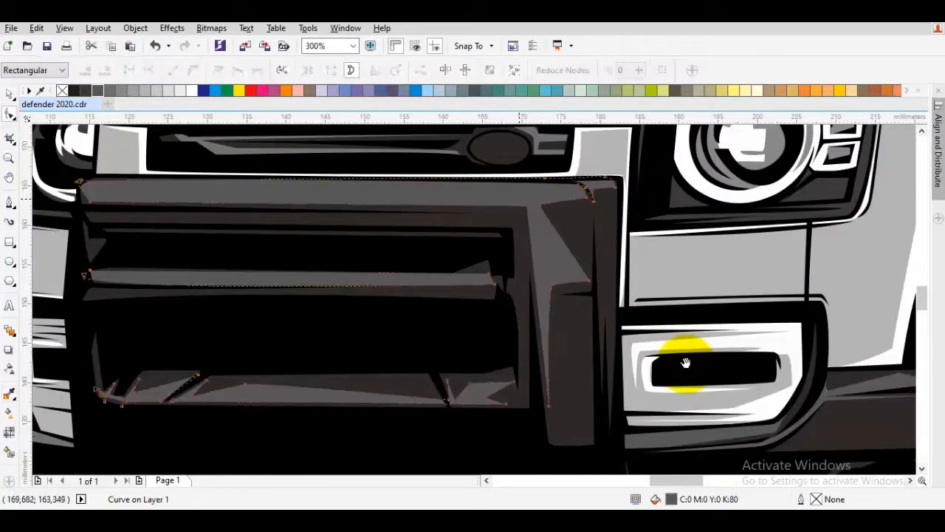
# Step: Apply the sampled dark grey to the highlights inside the front grille around the oval badge
pyautogui.scroll(-1, 685, 362)
pyautogui.scroll(2, 686, 361)
pyautogui.press('i')
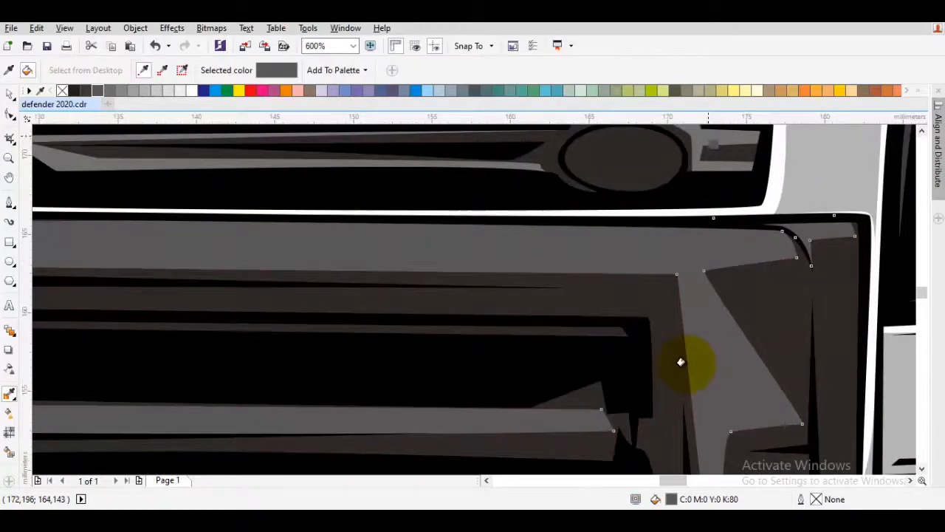
pyautogui.press('space')
pyautogui.click(682, 363)
pyautogui.doubleClick(684, 363)
pyautogui.scroll(-2, 685, 362)
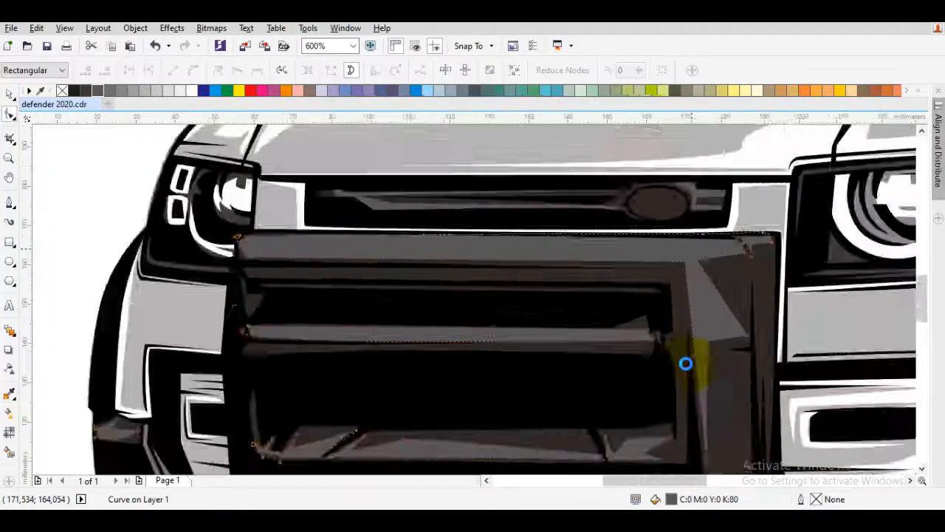
pyautogui.scroll(-3, 686, 362)
pyautogui.hscroll(3, 686, 362)
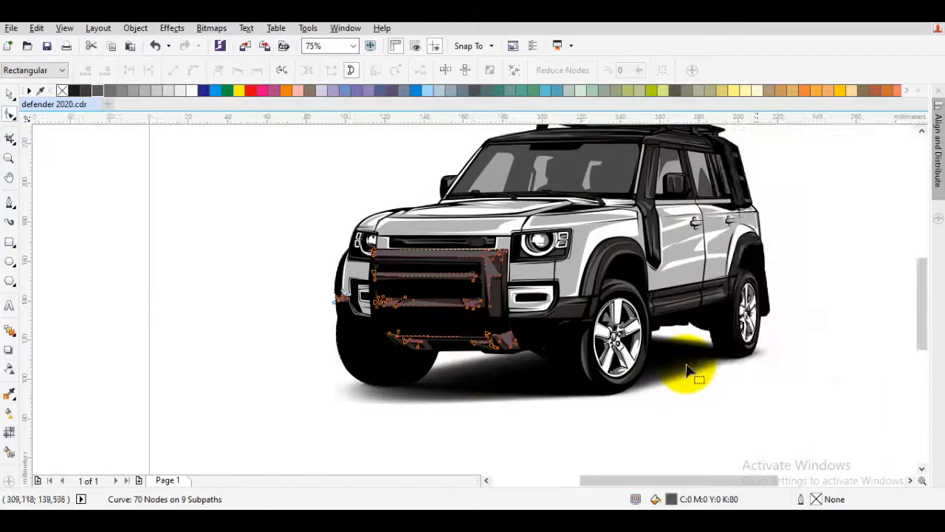
# Step: Apply the sampled dark grey to the lighter highlights on the side sill below the doors, leaving nothing selected
pyautogui.scroll(1, 686, 365)
pyautogui.scroll(1, 686, 370)
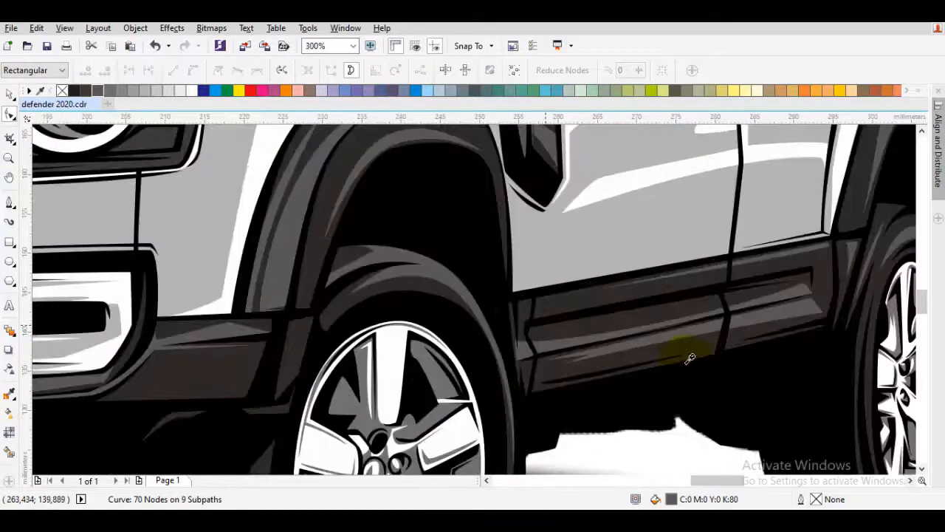
pyautogui.press('i')
pyautogui.scroll(2, 680, 362)
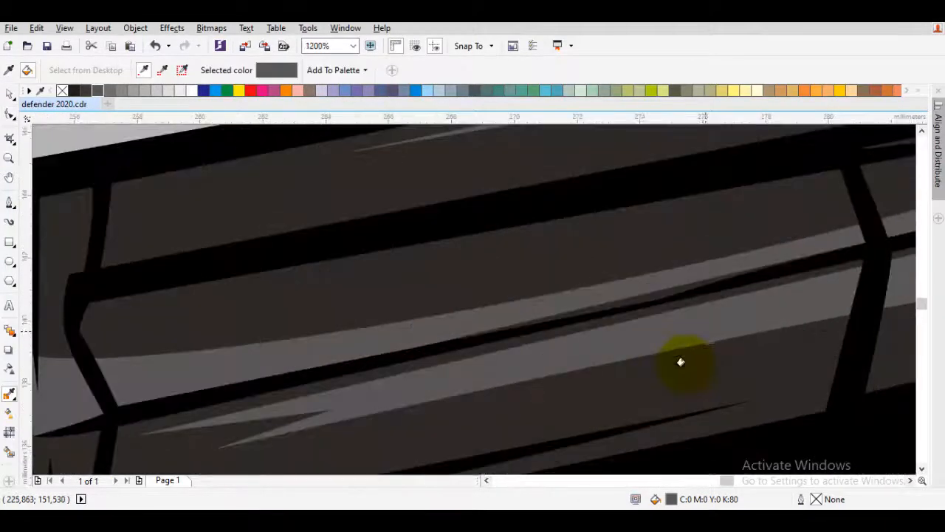
pyautogui.scroll(-4, 686, 364)
pyautogui.press('space')
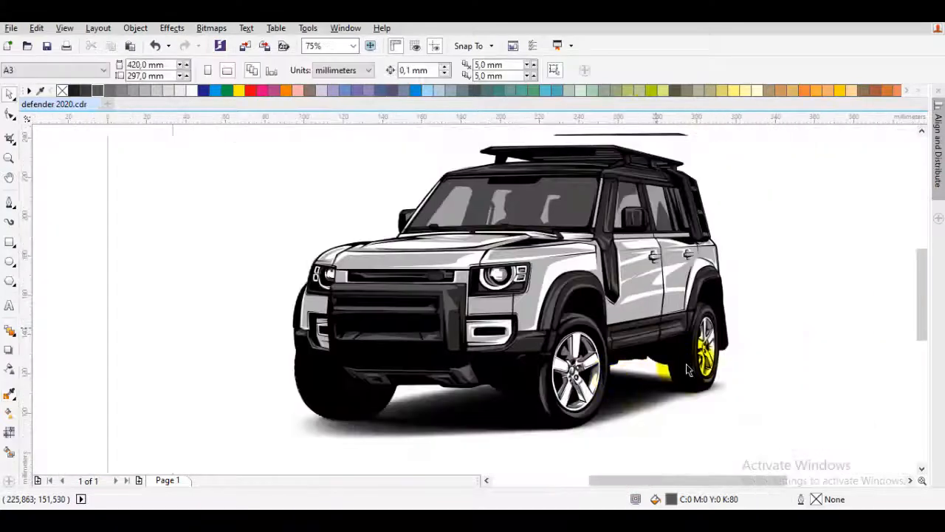
# Step: Sample the highlight colour on the front wheel arch with the Color Eyedropper to check its grey
pyautogui.scroll(3, 686, 369)
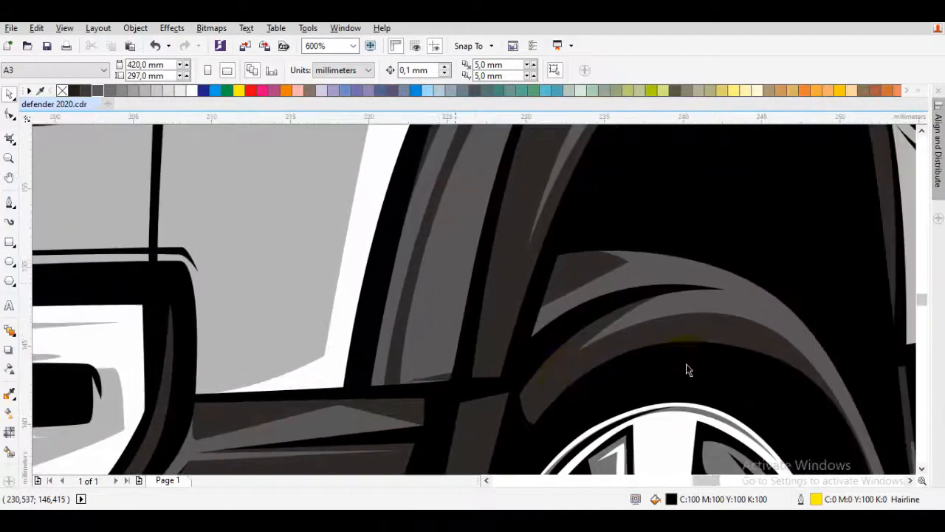
pyautogui.press('space')
pyautogui.press('p')
pyautogui.press('i')
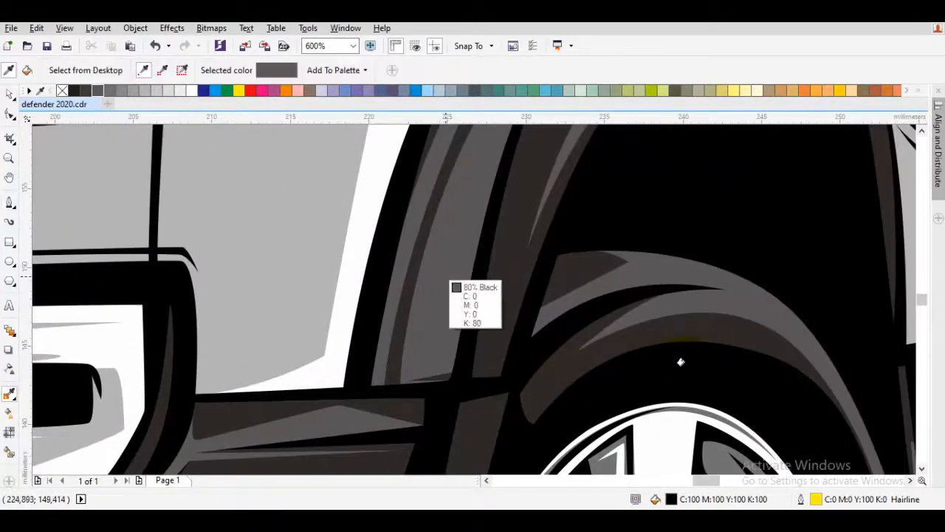
pyautogui.click(446, 275)
pyautogui.press('space')
pyautogui.scroll(-2, 681, 362)
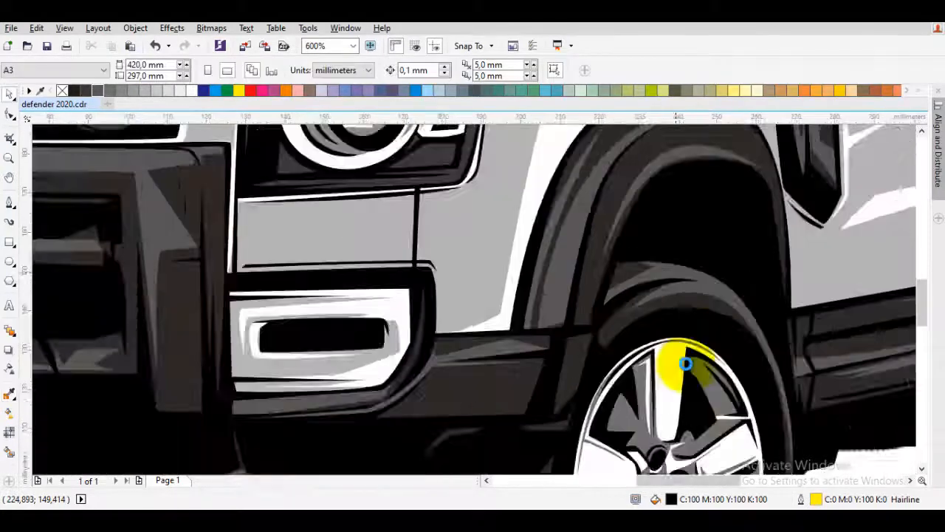
pyautogui.scroll(-1, 686, 367)
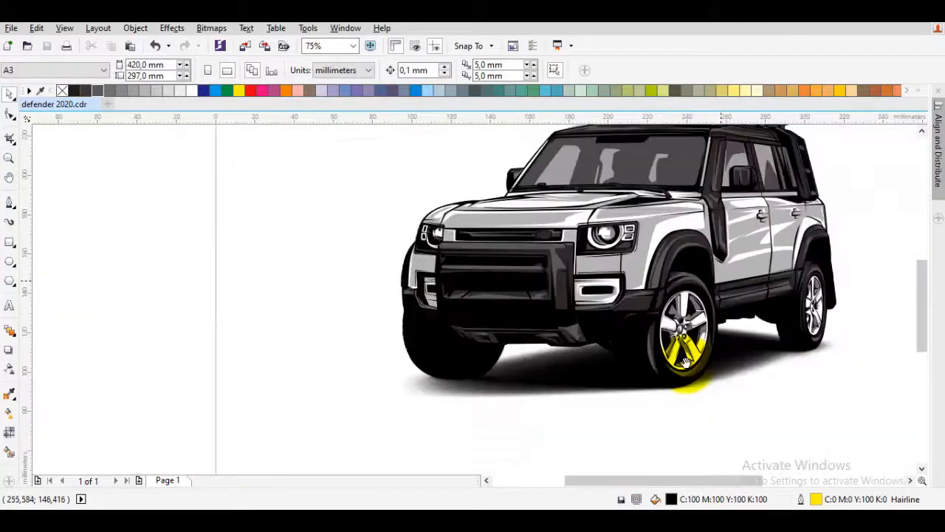
# Step: Check the fill colour of the highlights on the side sill ahead of the rear wheel
pyautogui.scroll(2, 687, 363)
pyautogui.press('i')
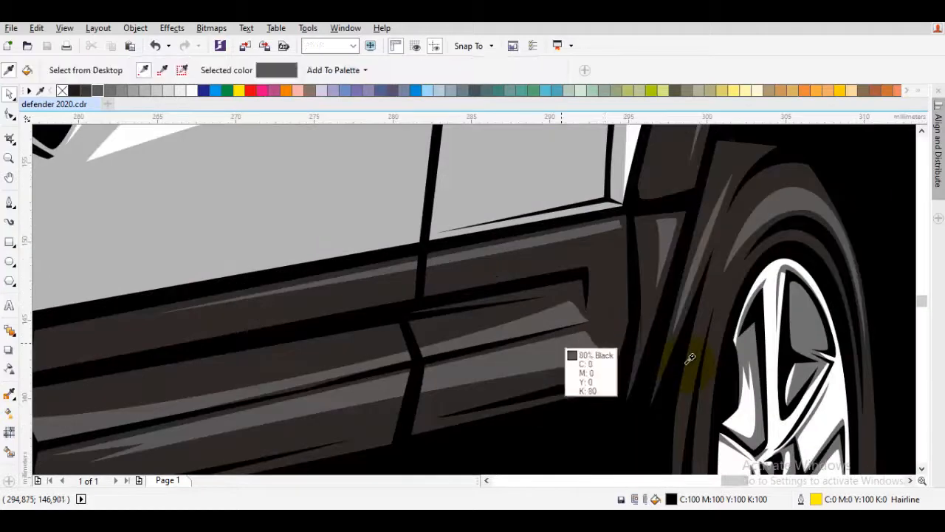
pyautogui.press('space')
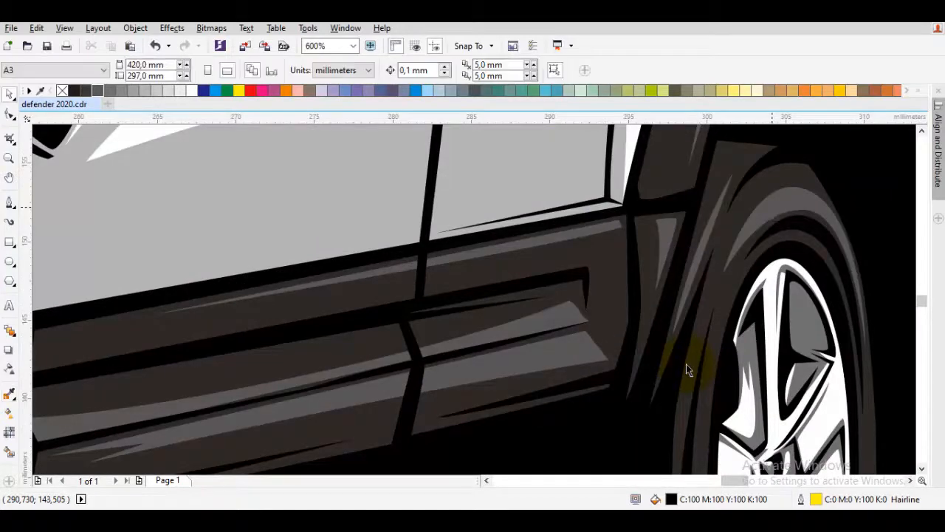
pyautogui.click(687, 369)
pyautogui.scroll(-2, 686, 366)
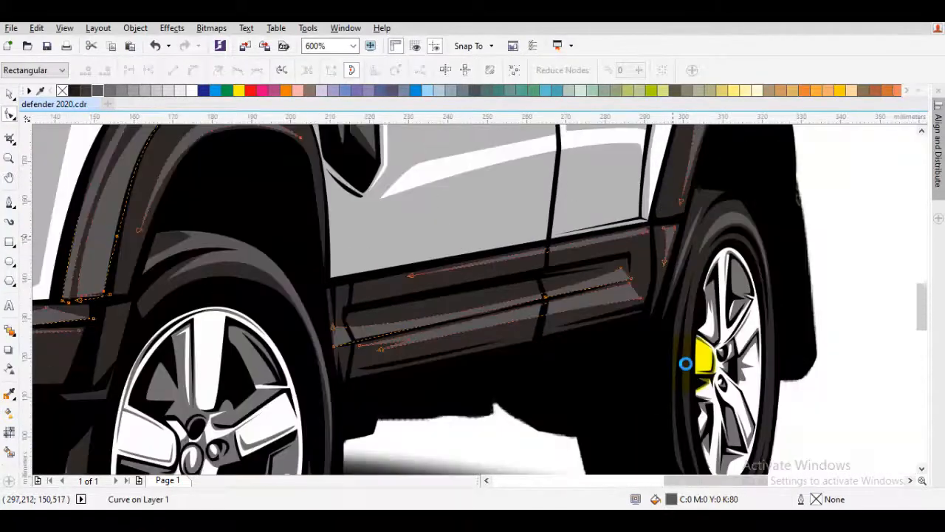
pyautogui.scroll(-1, 686, 364)
pyautogui.click(686, 363)
pyautogui.moveTo(685, 363); pyautogui.dragTo(672, 391)
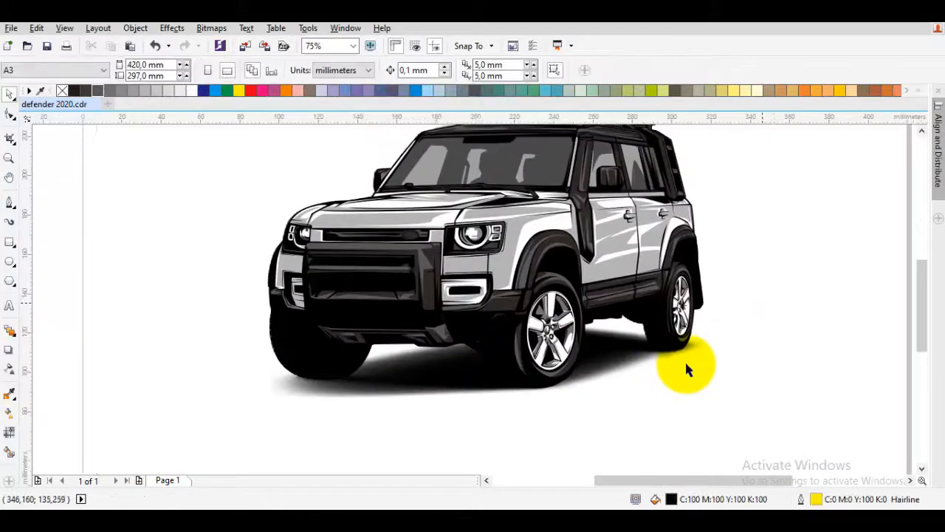
# Step: Try to place a duplicate of the selected car shapes outside the page, beside the original
pyautogui.scroll(-1, 686, 364)
pyautogui.moveTo(863, 390); pyautogui.dragTo(516, 153)
pyautogui.scroll(1, 560, 257)
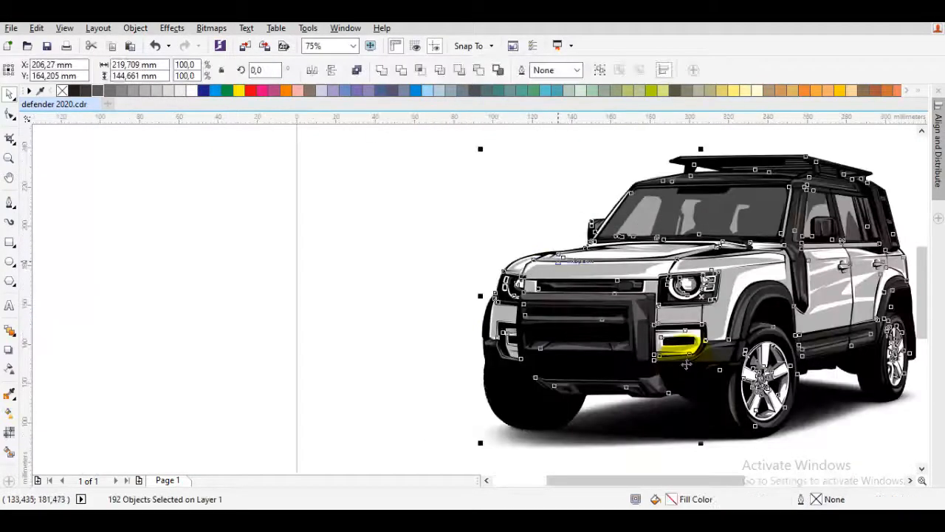
pyautogui.scroll(-1, 560, 257)
pyautogui.moveTo(560, 257); pyautogui.dragTo(398, 266)
pyautogui.moveTo(437, 276); pyautogui.dragTo(733, 274)
pyautogui.rightClick(791, 276)
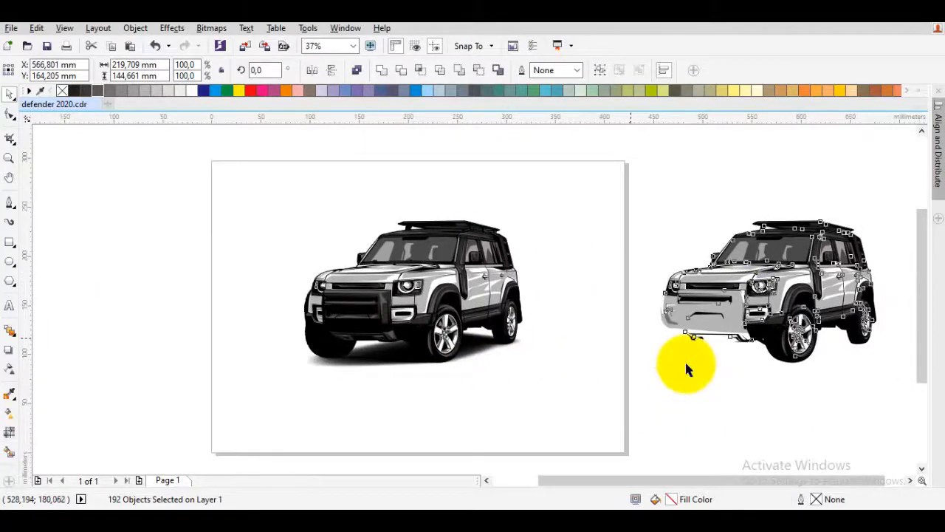
pyautogui.hotkey('ctrl', 'z')
# Step: Reselect the complete car illustration, place a duplicate of it beside the page and group the duplicate's objects
pyautogui.moveTo(299, 181); pyautogui.dragTo(308, 178)
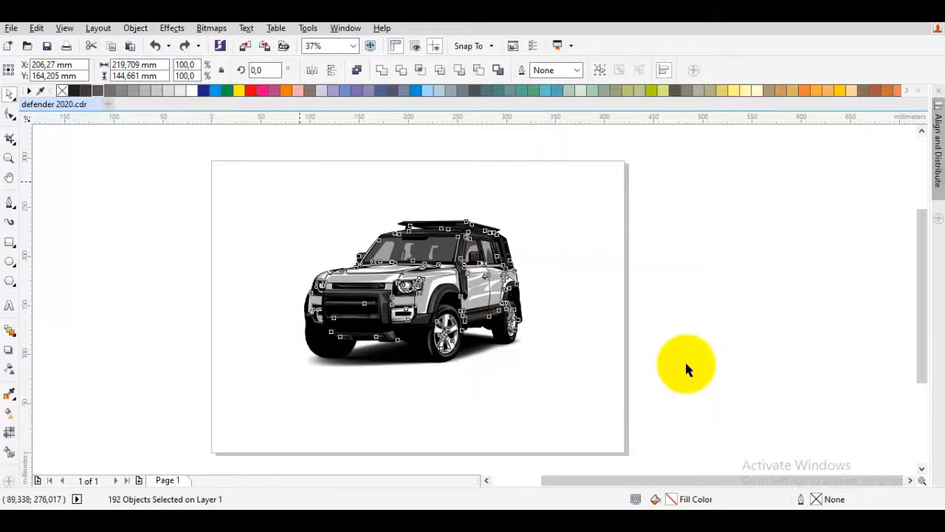
pyautogui.moveTo(361, 289); pyautogui.dragTo(749, 289)
pyautogui.moveTo(685, 363); pyautogui.dragTo(686, 363)
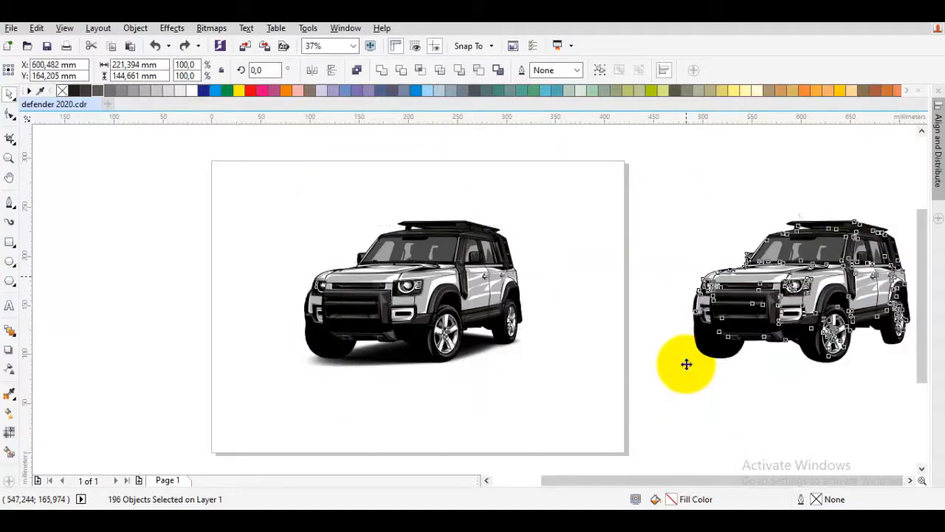
pyautogui.rightClick(686, 363)
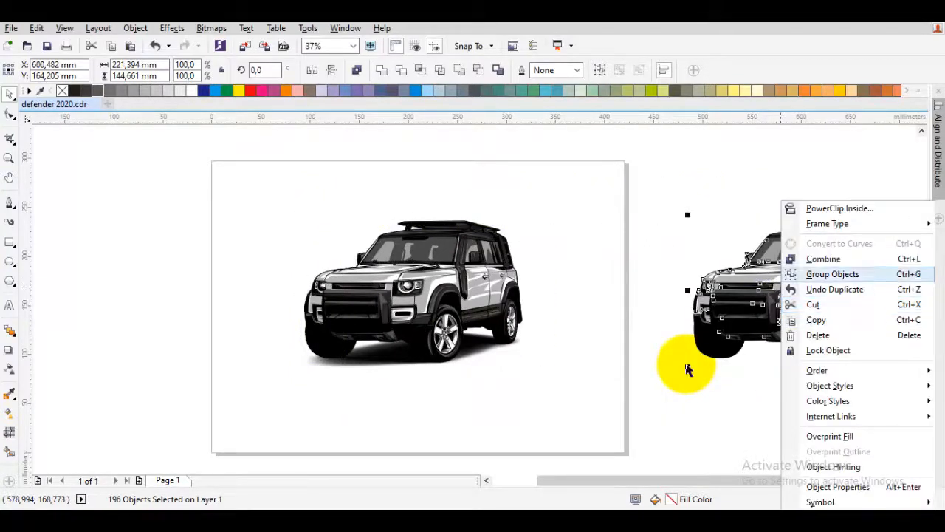
pyautogui.click(833, 274)
pyautogui.click(638, 289)
# Step: Examine the duplicated car up close and as a whole for missing shapes or gaps
pyautogui.scroll(2, 723, 316)
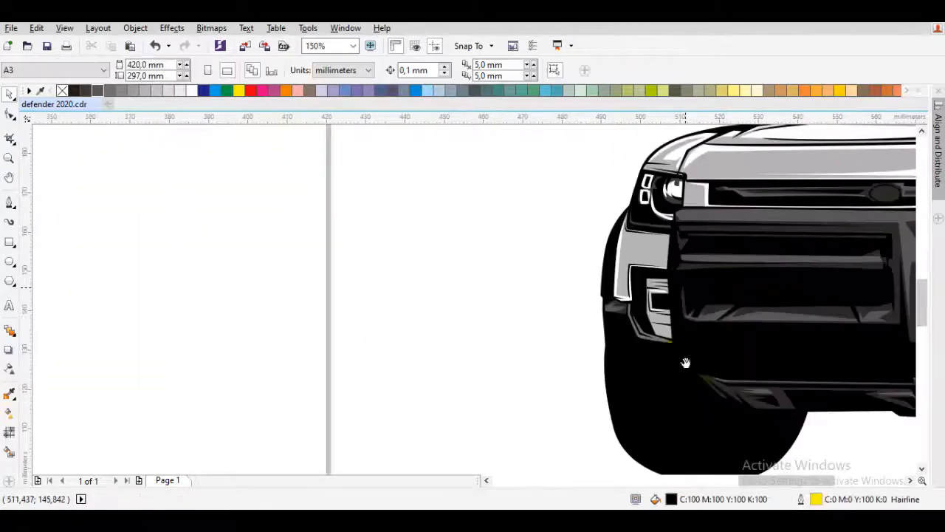
pyautogui.moveTo(686, 363); pyautogui.dragTo(378, 400)
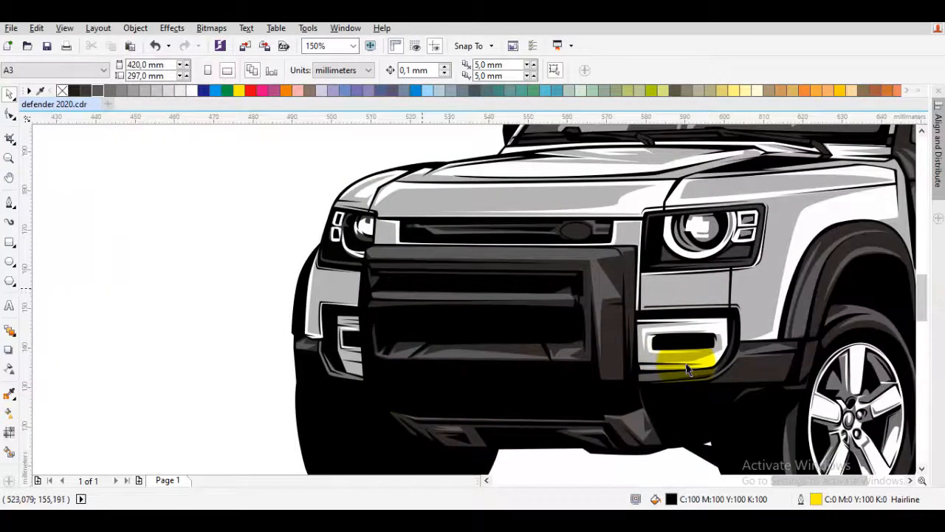
pyautogui.scroll(1, 686, 367)
pyautogui.scroll(-2, 686, 363)
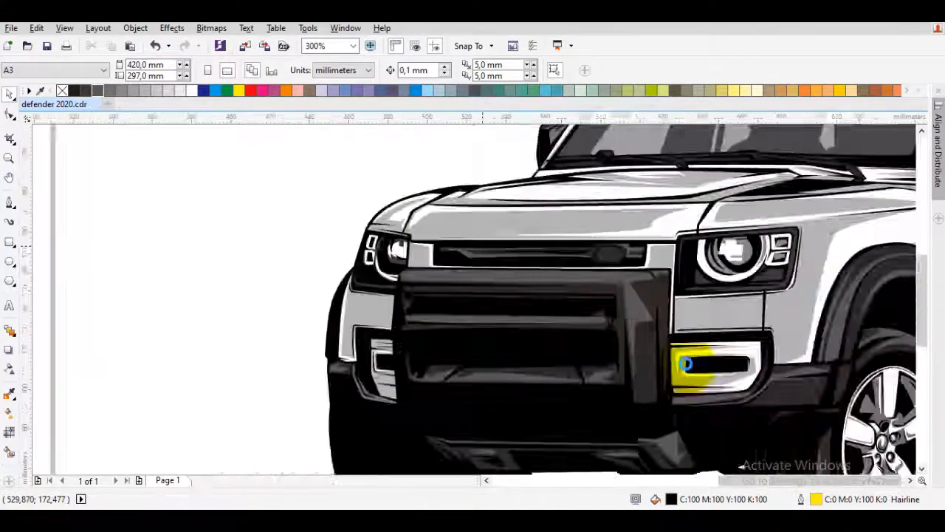
pyautogui.moveTo(686, 363); pyautogui.dragTo(729, 424)
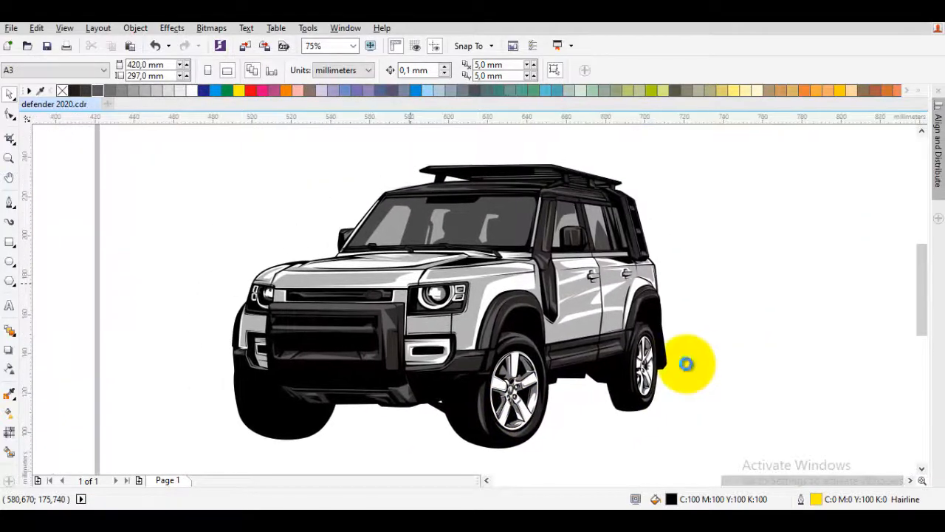
pyautogui.moveTo(686, 367); pyautogui.dragTo(721, 367)
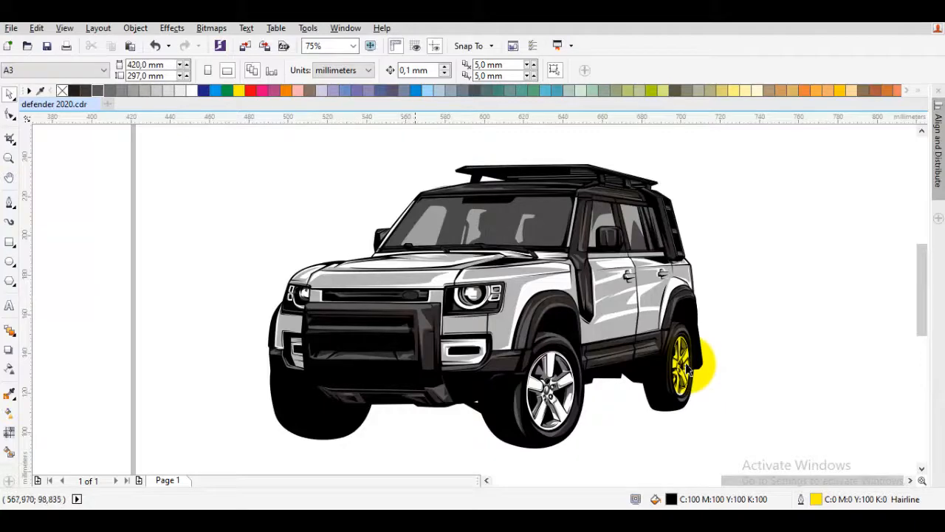
# Step: Undo the grouping and the duplication of the car, leaving nothing selected
pyautogui.scroll(-1, 686, 367)
pyautogui.moveTo(686, 367); pyautogui.dragTo(886, 310)
pyautogui.hotkey('ctrl', 'z')
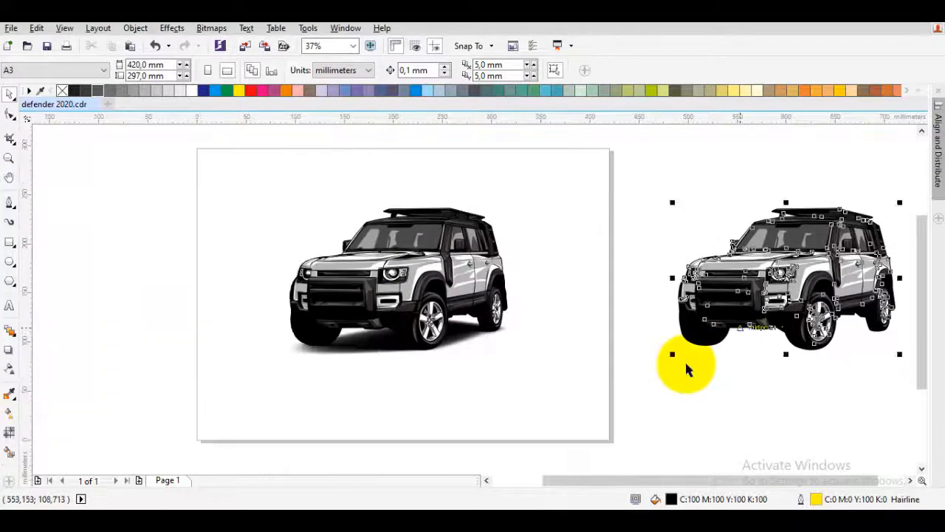
pyautogui.hotkey('ctrl', 'z')
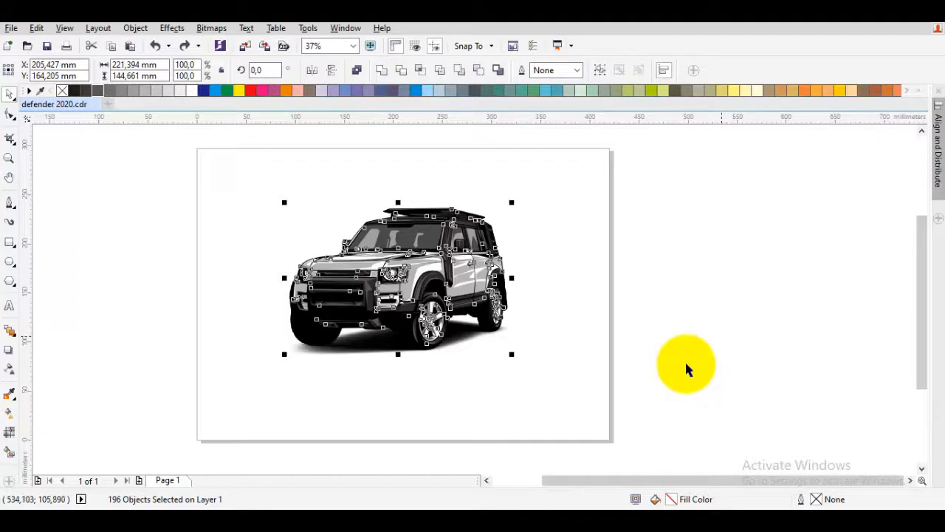
pyautogui.click(686, 369)
# Step: Start a ground-shadow outline with the Pen tool, tracing a spiked lower edge from the front tyre past the nearer front wheel towards the rear
pyautogui.scroll(2, 686, 368)
pyautogui.press('space')
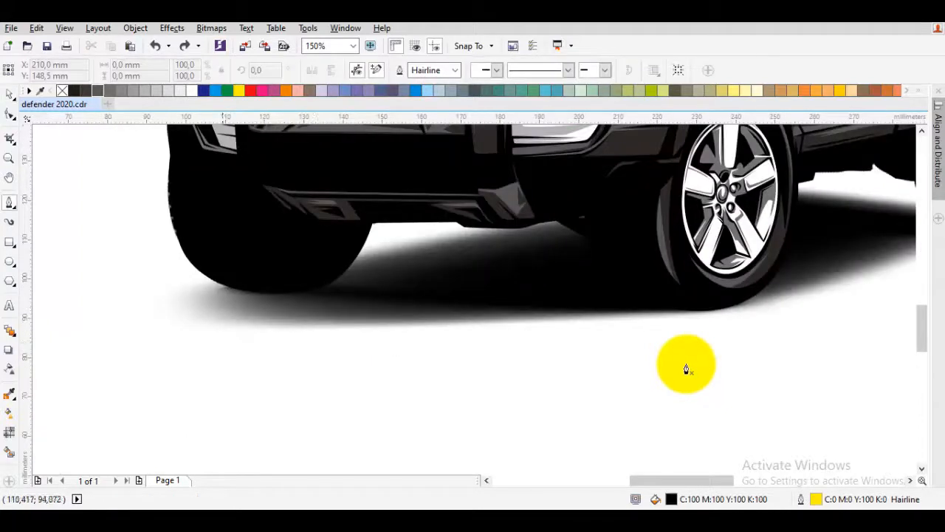
pyautogui.moveTo(209, 290); pyautogui.dragTo(217, 307)
pyautogui.moveTo(412, 296); pyautogui.dragTo(419, 296)
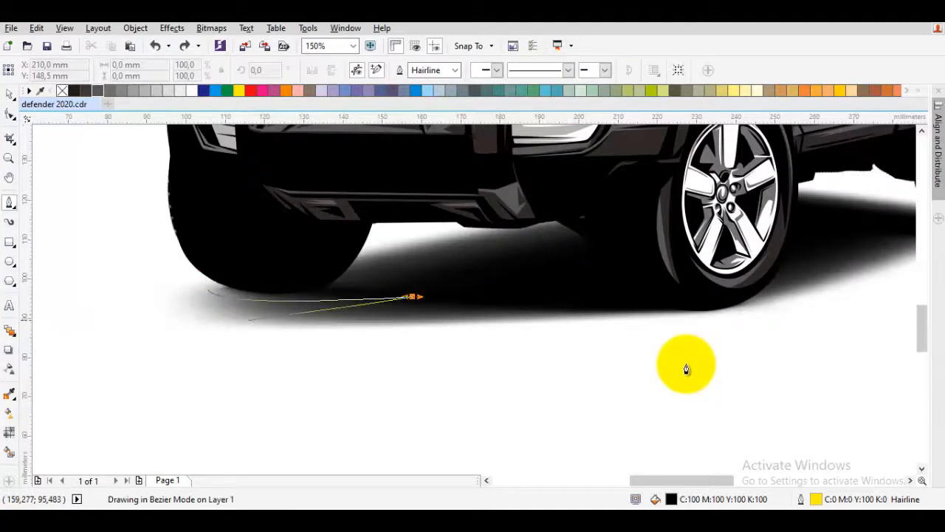
pyautogui.click(241, 321)
pyautogui.moveTo(688, 320); pyautogui.dragTo(648, 333)
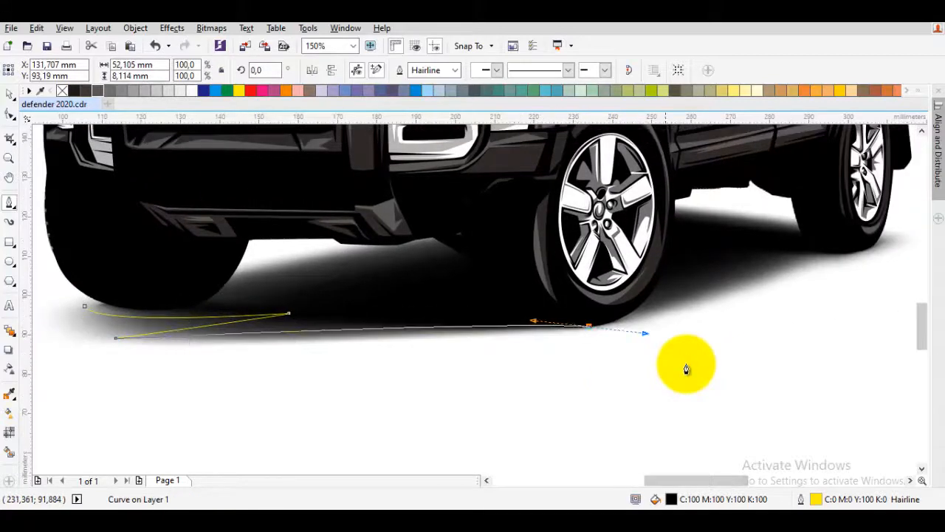
pyautogui.moveTo(699, 260); pyautogui.dragTo(723, 259)
pyautogui.click(788, 252)
pyautogui.click(674, 302)
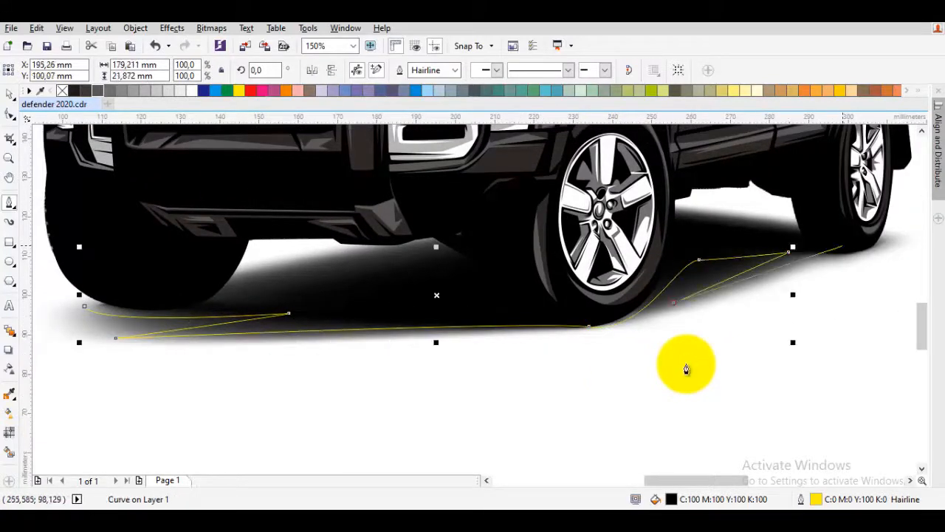
# Step: Continue the shadow outline around the rear tyre and back beneath the chassis, closing it at the front tyre, about 197 by 34 mm overall
pyautogui.moveTo(853, 251); pyautogui.dragTo(788, 245)
pyautogui.scroll(1, 777, 226)
pyautogui.click(591, 215)
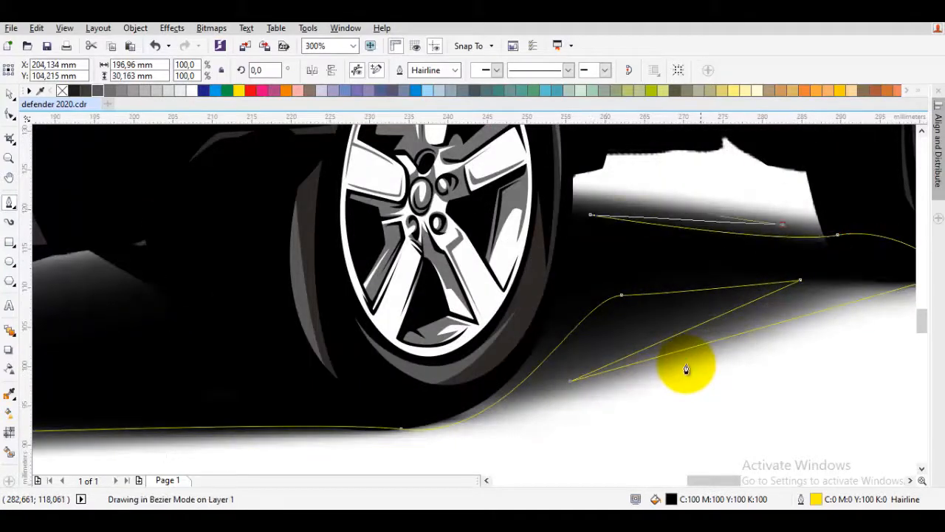
pyautogui.scroll(-1, 686, 368)
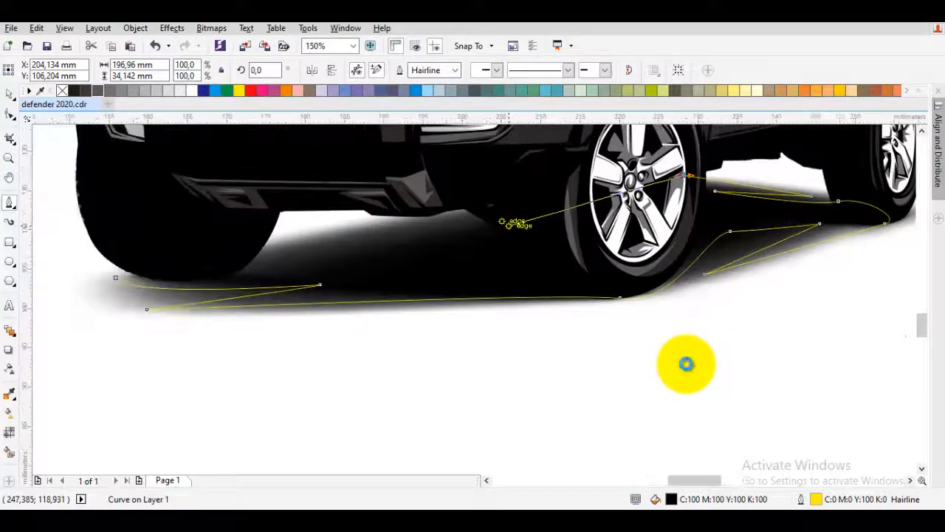
pyautogui.scroll(1, 509, 225)
pyautogui.moveTo(509, 219); pyautogui.dragTo(398, 205)
pyautogui.moveTo(398, 204); pyautogui.dragTo(686, 189)
pyautogui.click(396, 275)
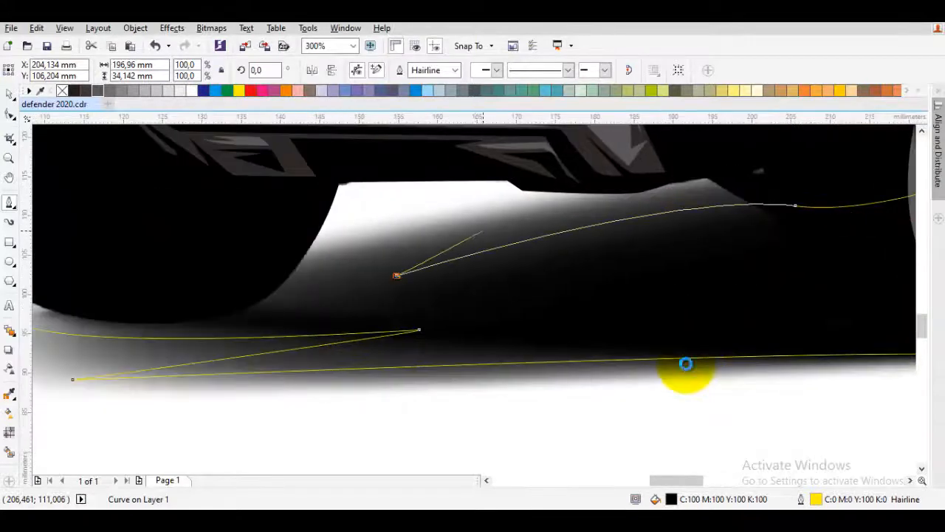
pyautogui.click(593, 207)
pyautogui.moveTo(236, 293)
pyautogui.mouseDown()
pyautogui.moveTo(170, 307)
pyautogui.moveTo(397, 270)
pyautogui.mouseUp()
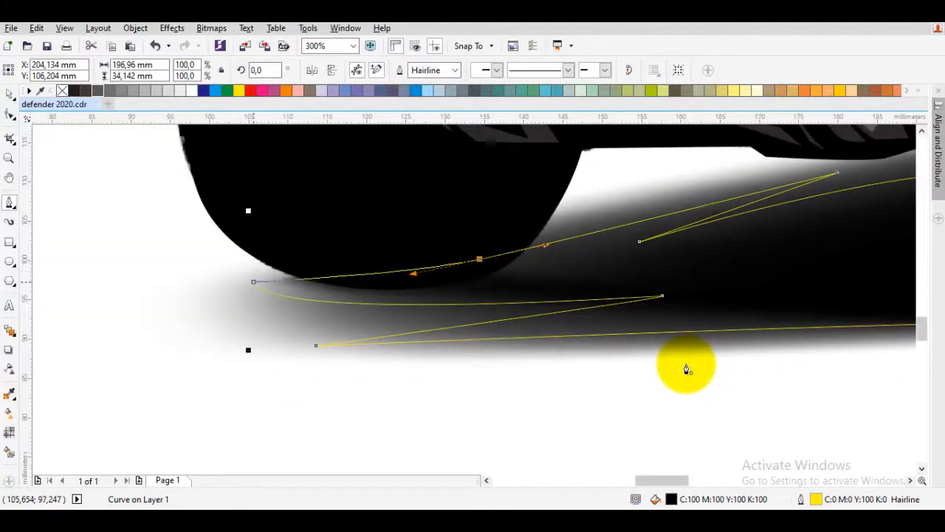
pyautogui.click(253, 281)
# Step: Fill the shadow shape with 70% black and send it to the back of the page
pyautogui.click(109, 91)
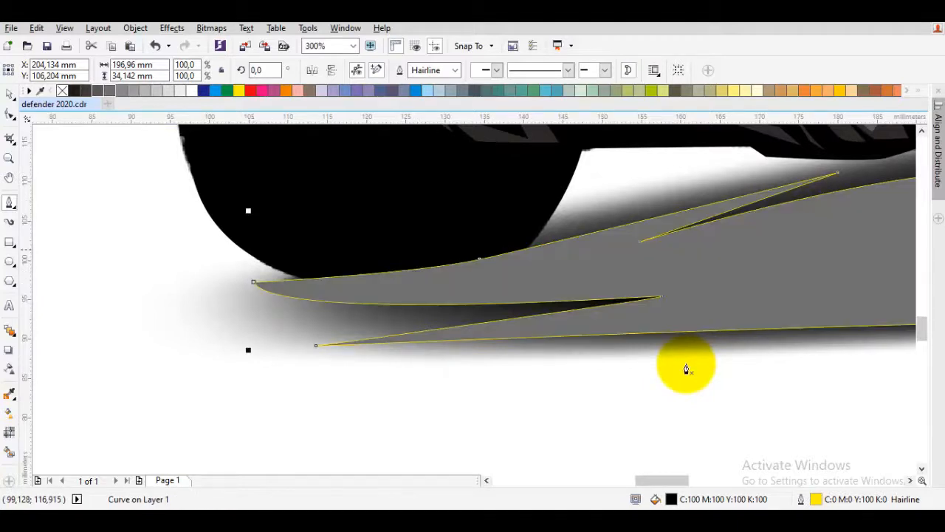
pyautogui.rightClick(686, 369)
pyautogui.moveTo(736, 355)
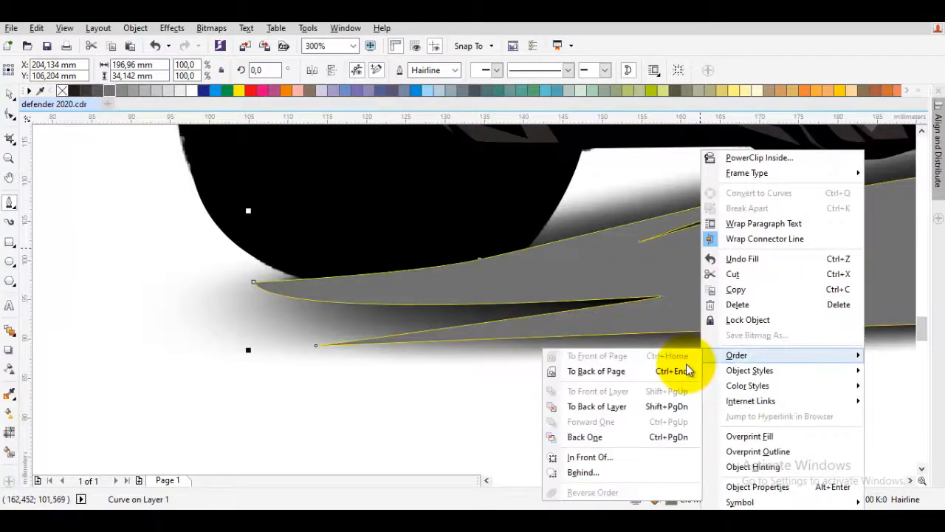
pyautogui.click(686, 369)
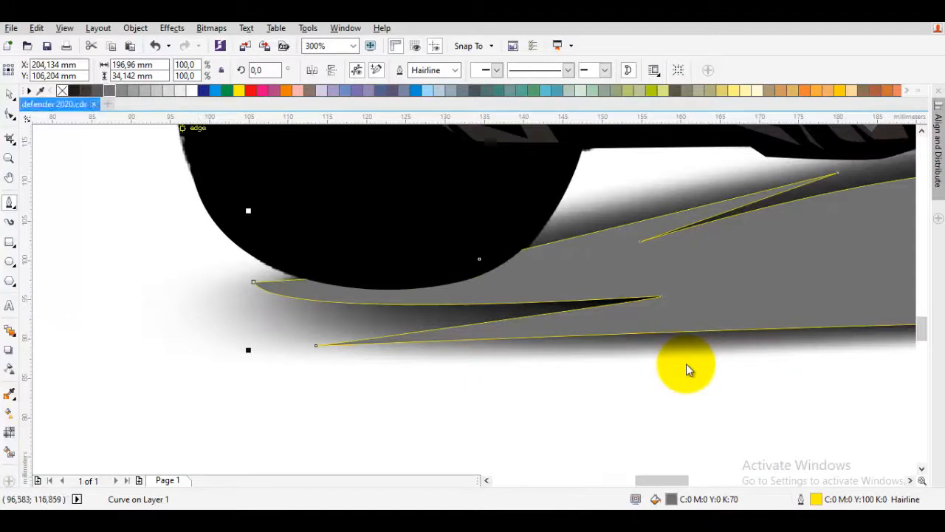
# Step: Remove the shadow shape's outline and fill it with 90% black (C0 M0 Y0 K90)
pyautogui.rightClick(62, 91)
pyautogui.click(686, 370)
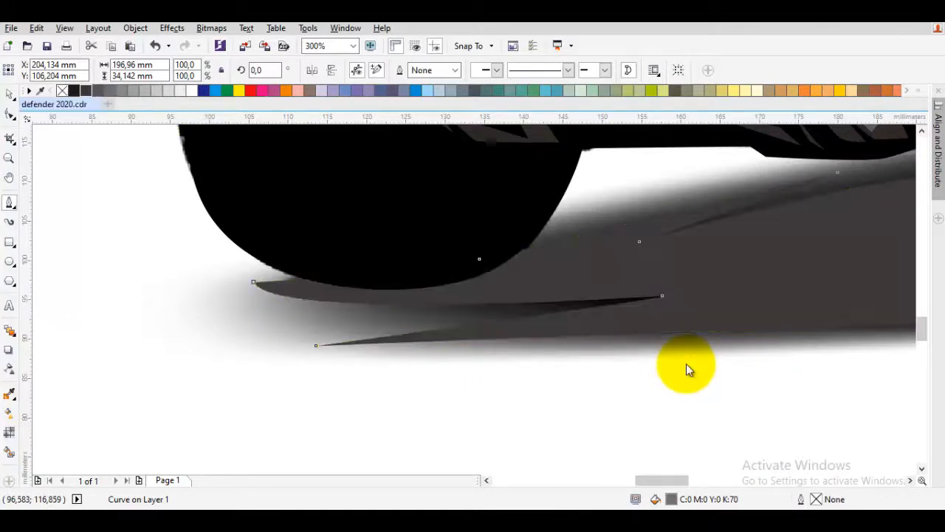
pyautogui.click(86, 91)
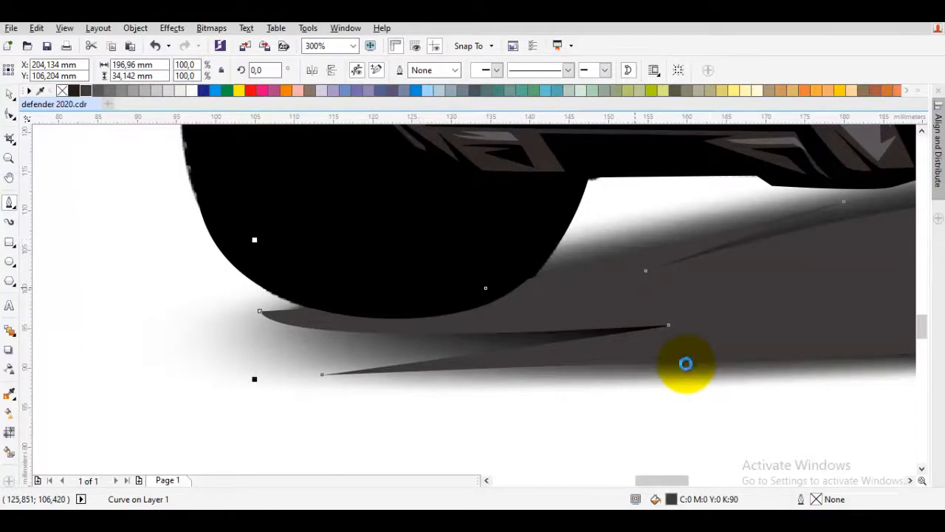
# Step: Select the whole vector illustration including the shadow and move it off the page, beside the reference photo
pyautogui.scroll(-2, 686, 364)
pyautogui.hotkey('ctrl', 'space')
pyautogui.hscroll(3, 686, 363)
pyautogui.scroll(-1, 686, 363)
pyautogui.click(686, 364)
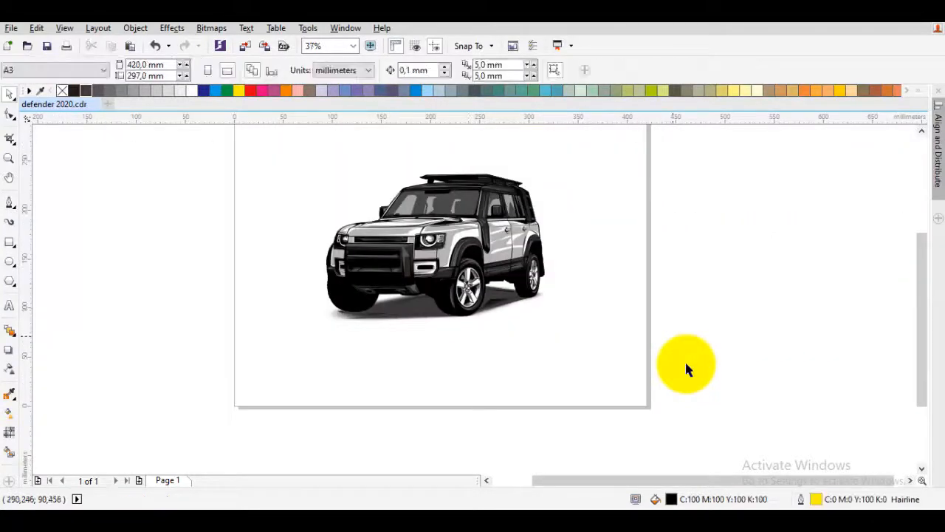
pyautogui.moveTo(705, 340)
pyautogui.mouseDown()
pyautogui.moveTo(407, 197)
pyautogui.moveTo(321, 132)
pyautogui.mouseUp()
pyautogui.hscroll(2, 414, 258)
pyautogui.moveTo(337, 265); pyautogui.dragTo(691, 267)
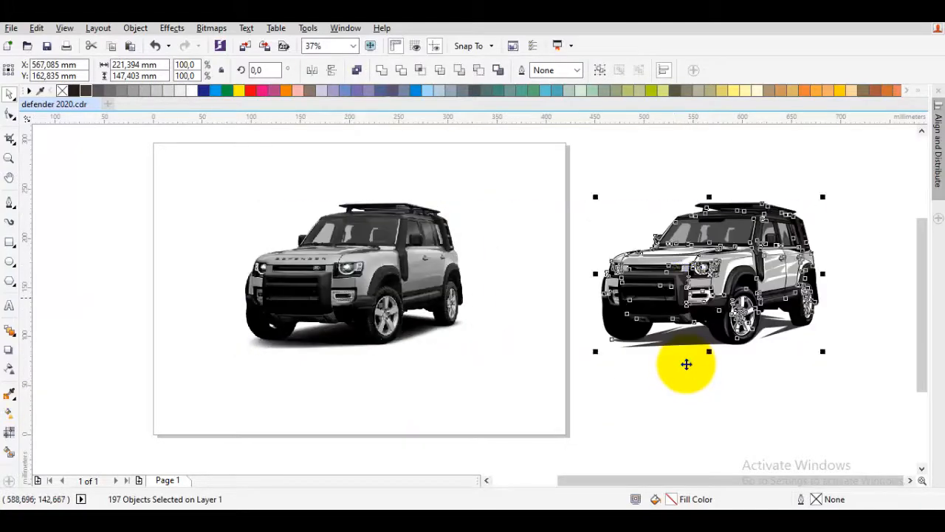
# Step: Undo the illustration's move off the page so it sits over the reference photo again
pyautogui.hotkey('ctrl', 'z')
pyautogui.scroll(2, 687, 364)
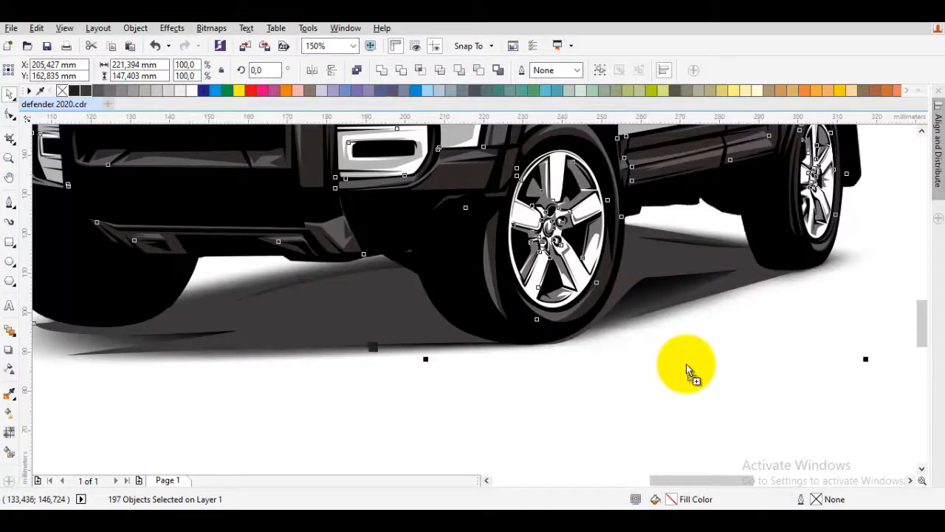
pyautogui.scroll(-3, 687, 365)
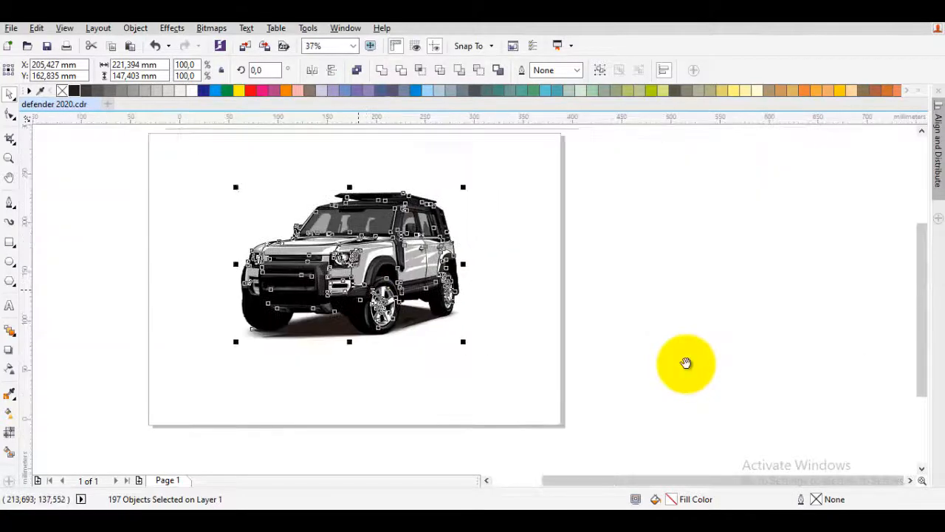
# Step: Try placing a duplicate of the whole illustration beside the page, then undo it
pyautogui.moveTo(327, 285); pyautogui.dragTo(721, 285)
pyautogui.rightClick(721, 285)
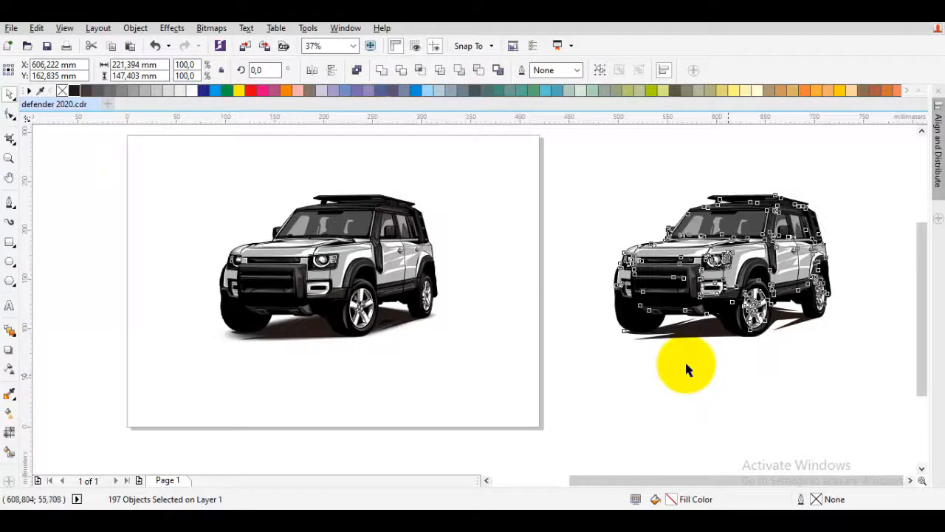
pyautogui.click(686, 369)
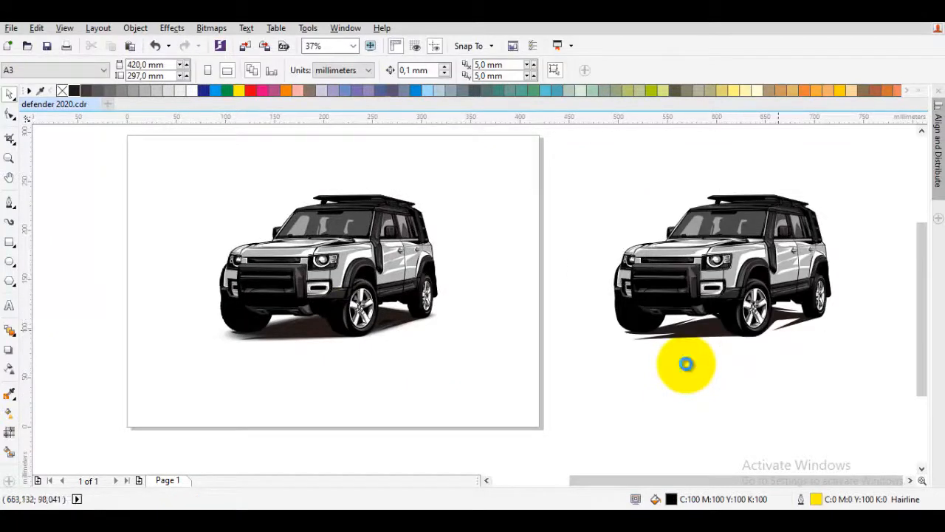
pyautogui.hotkey('ctrl', 'z')
# Step: Remove the shadow outline's corner node behind the front tyre and smooth the curve by lengthening the handle beneath the tyre
pyautogui.scroll(5, 685, 364)
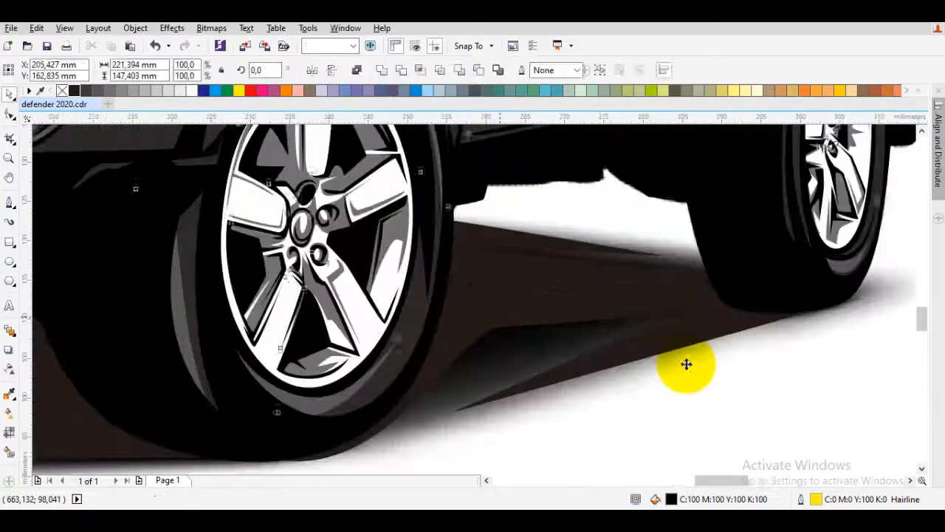
pyautogui.doubleClick(686, 364)
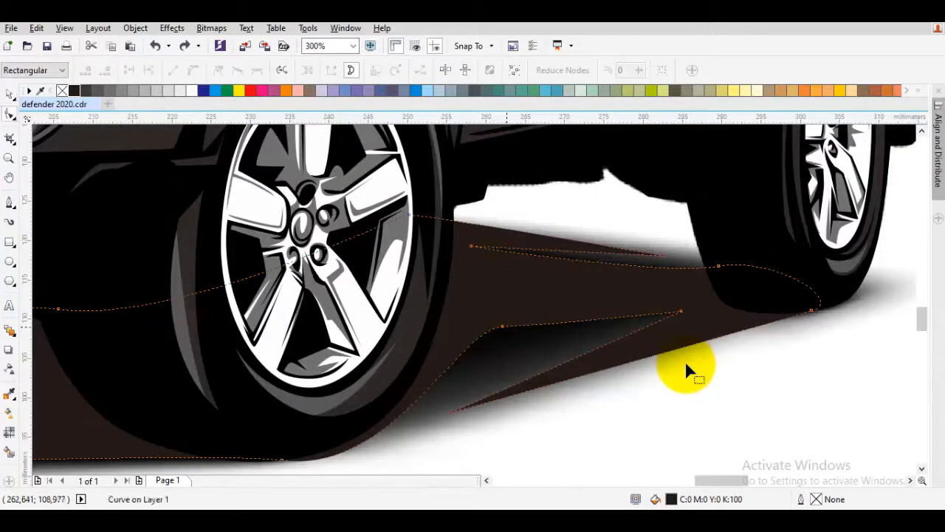
pyautogui.doubleClick(502, 325)
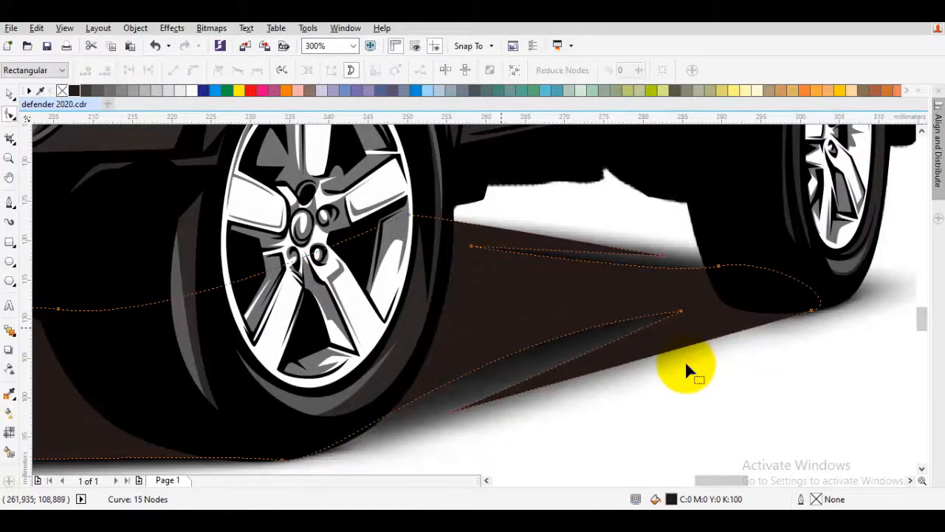
pyautogui.moveTo(511, 350); pyautogui.dragTo(605, 254)
pyautogui.click(375, 364)
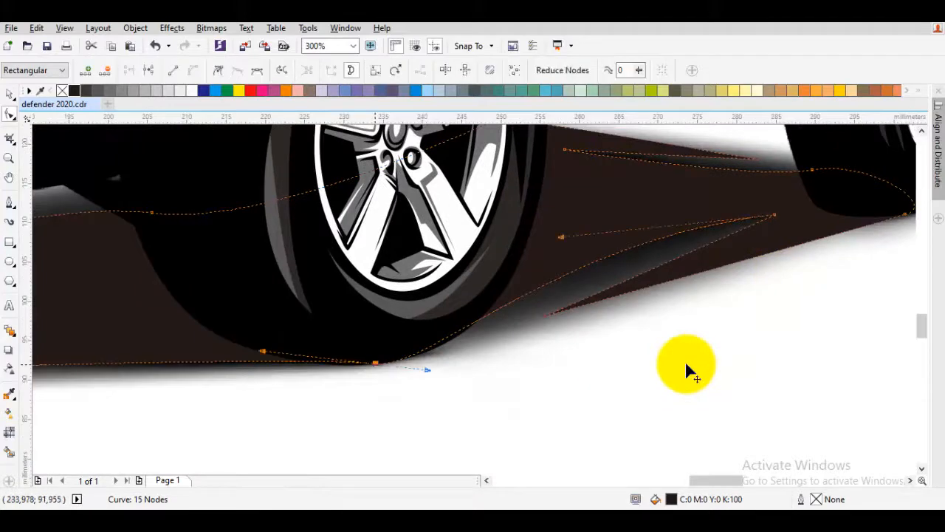
pyautogui.moveTo(428, 370); pyautogui.dragTo(523, 350)
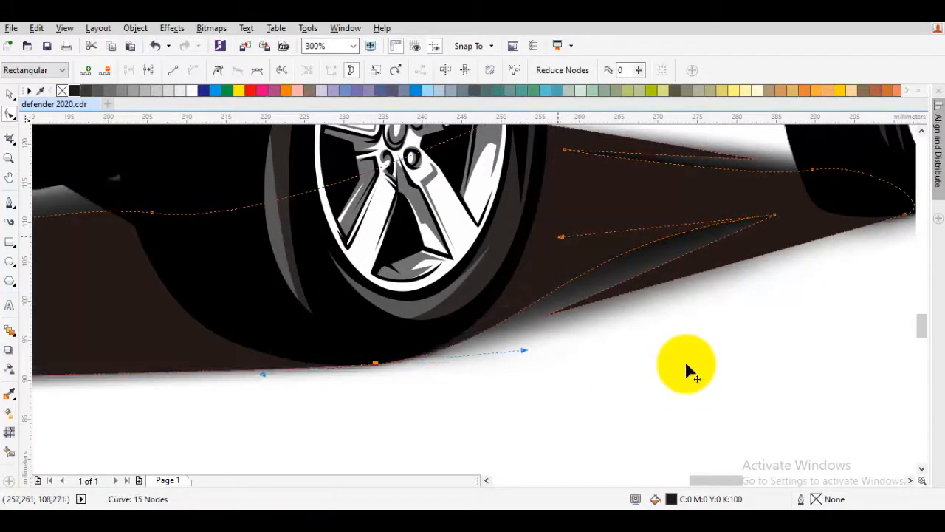
pyautogui.moveTo(561, 237); pyautogui.dragTo(562, 308)
pyautogui.hotkey('ctrl', 'z')
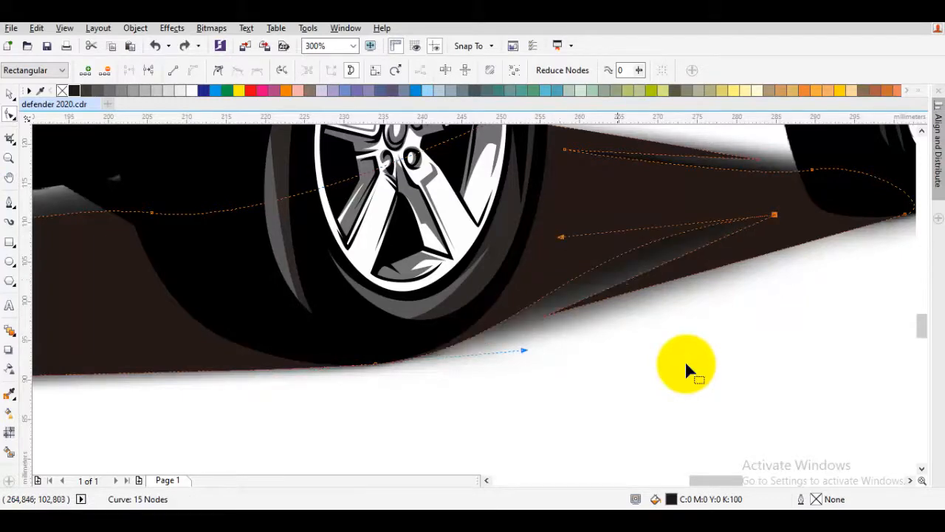
# Step: Adjust the shadow outline's node at the rear tyre so the narrow highlight beneath the chassis curves deeper
pyautogui.press('space')
pyautogui.scroll(-3, 687, 369)
pyautogui.scroll(5, 687, 369)
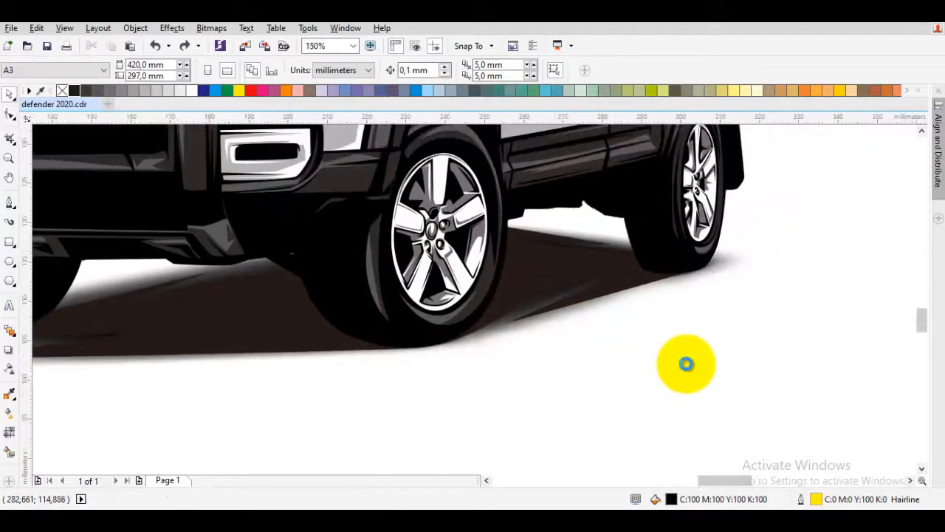
pyautogui.press('space')
pyautogui.hotkey('ctrl', 'shift', 'z')
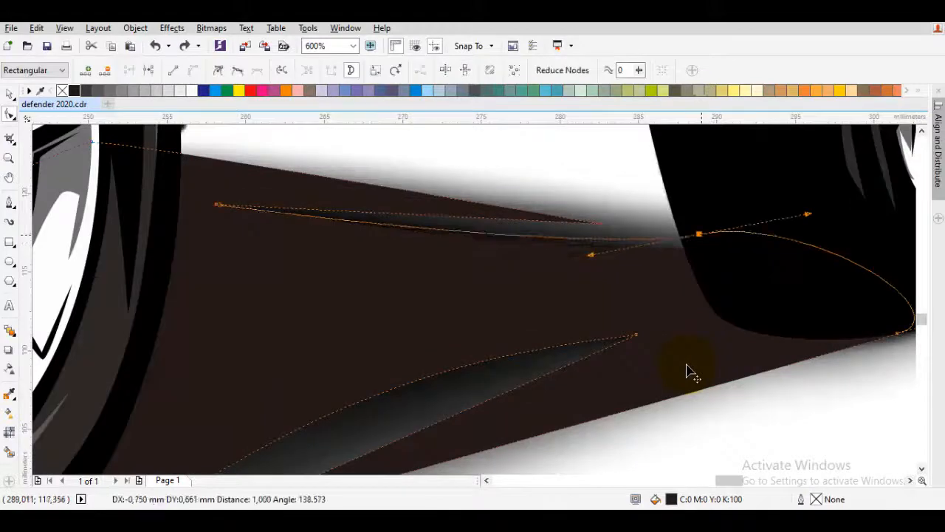
pyautogui.moveTo(586, 254); pyautogui.dragTo(598, 279)
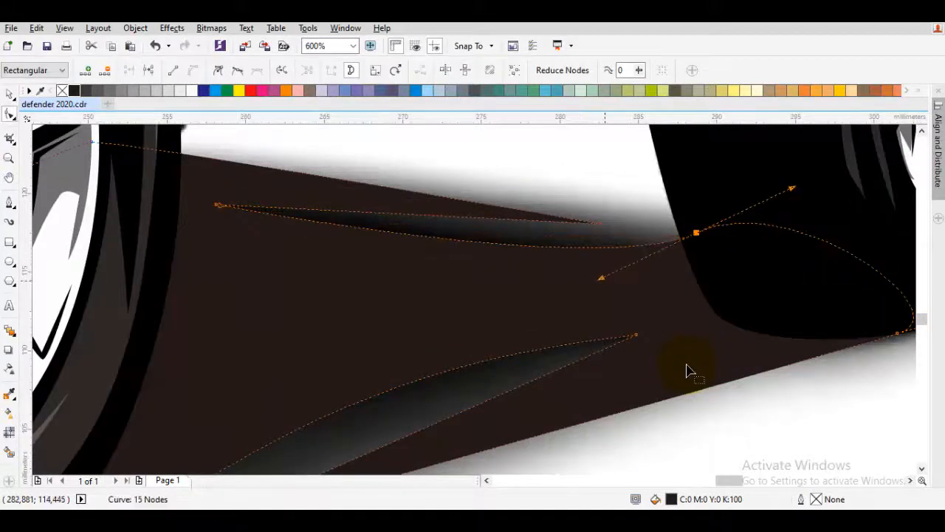
pyautogui.press('space')
# Step: Duplicate the whole illustration including its shadow beside the page and group the copy
pyautogui.scroll(-3, 599, 280)
pyautogui.scroll(-2, 685, 369)
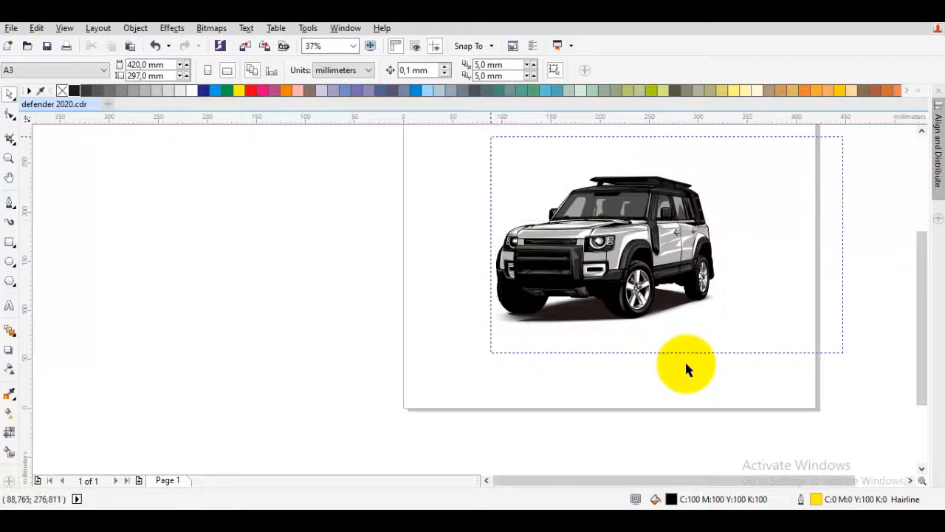
pyautogui.hotkey('ctrl', 'a')
pyautogui.hscroll(3, 686, 369)
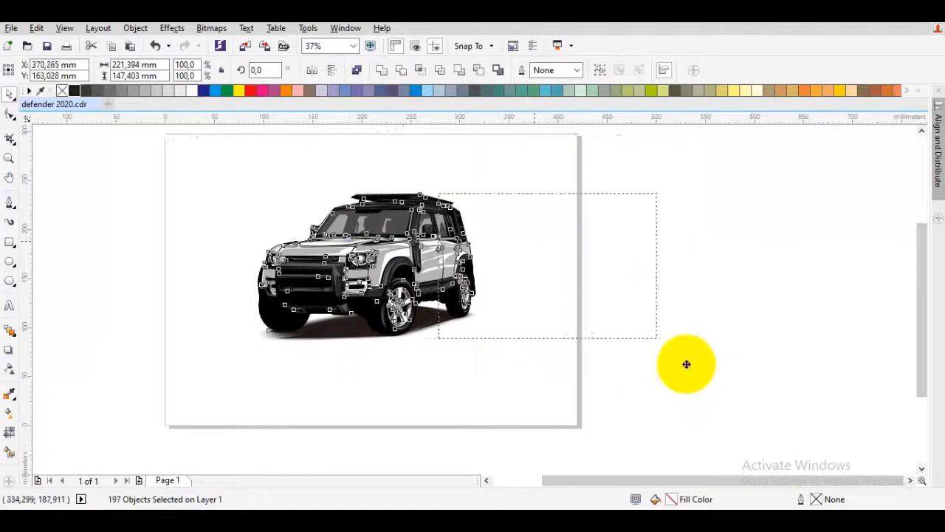
pyautogui.moveTo(685, 369); pyautogui.dragTo(685, 369)
pyautogui.rightClick(685, 363)
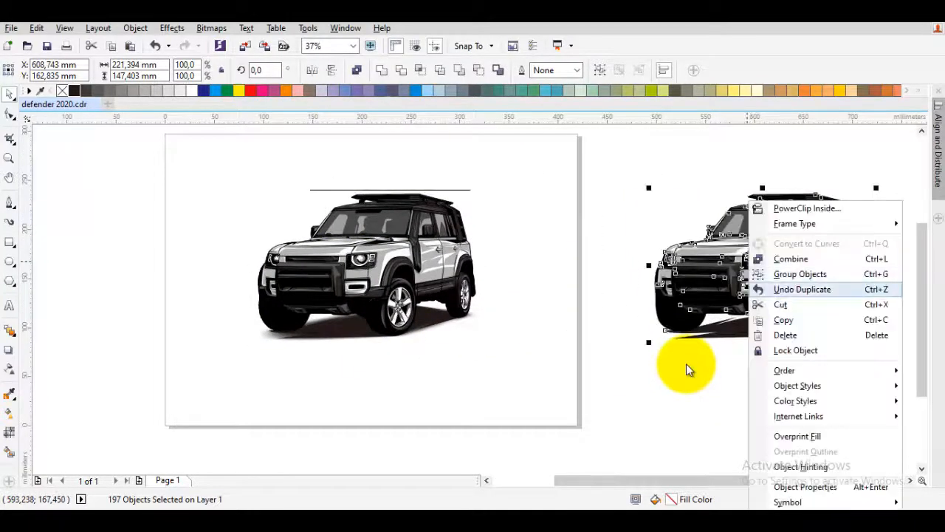
pyautogui.click(783, 274)
pyautogui.press('Escape')
pyautogui.scroll(1, 782, 274)
pyautogui.moveTo(783, 275); pyautogui.dragTo(583, 323)
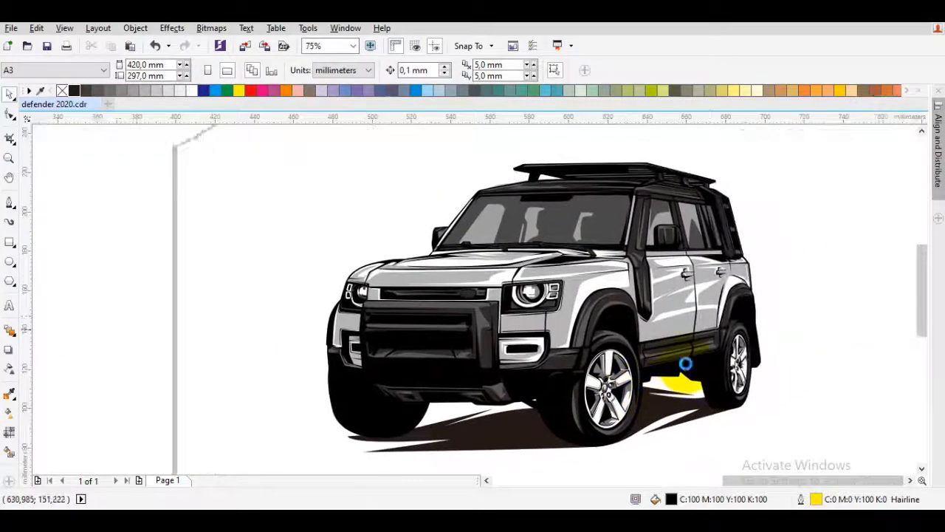
pyautogui.scroll(-1, 685, 369)
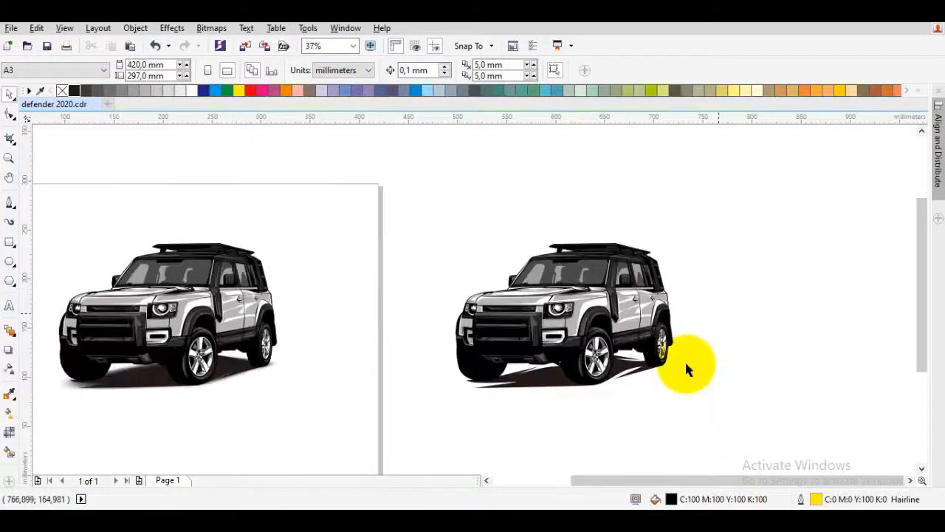
pyautogui.moveTo(686, 363); pyautogui.dragTo(687, 369)
pyautogui.scroll(1, 687, 369)
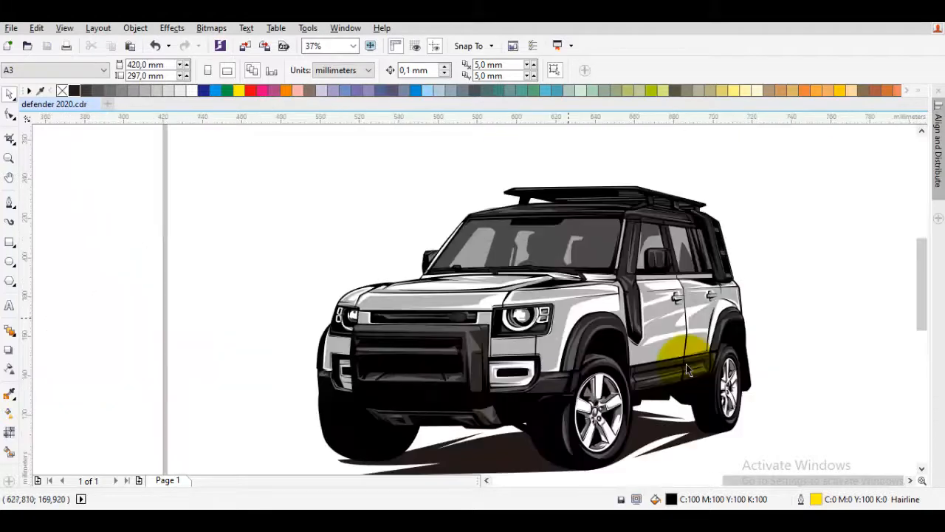
# Step: Sample pale yellow from the colour palette and fill the white shapes of both headlights on the copy with it
pyautogui.scroll(3, 686, 369)
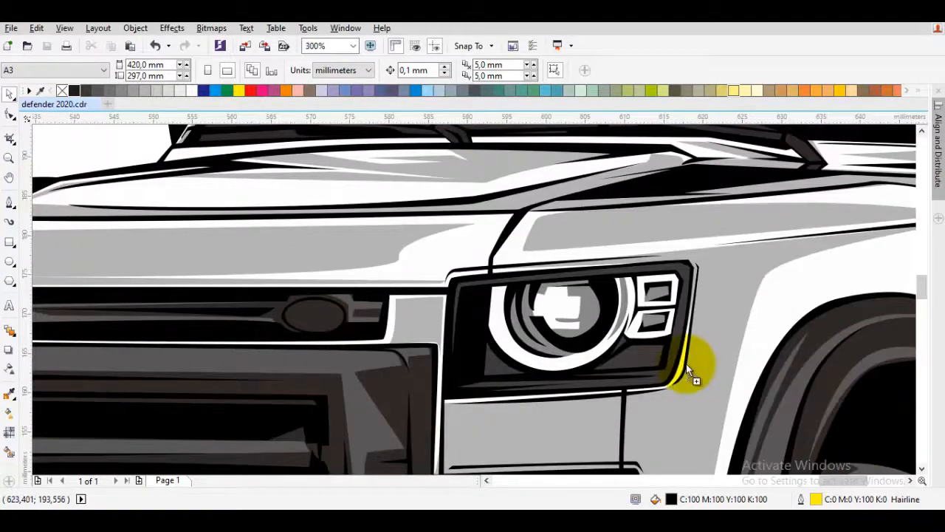
pyautogui.moveTo(687, 369); pyautogui.dragTo(687, 369)
pyautogui.press('i')
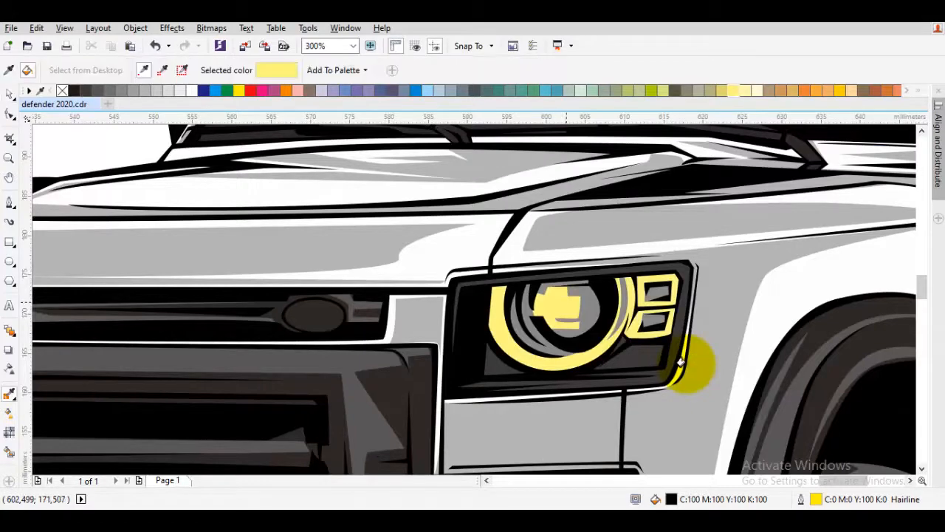
pyautogui.scroll(-2, 686, 370)
pyautogui.scroll(3, 680, 362)
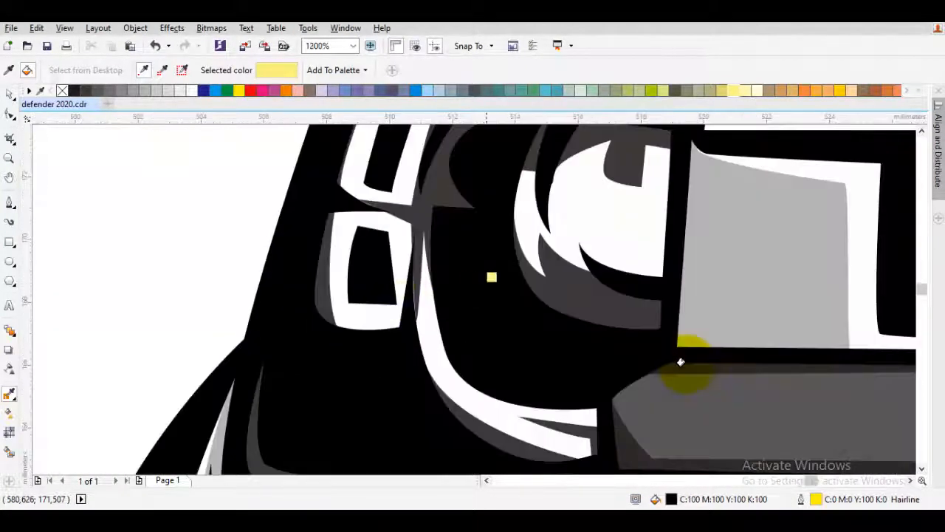
pyautogui.scroll(-3, 681, 362)
pyautogui.press('space')
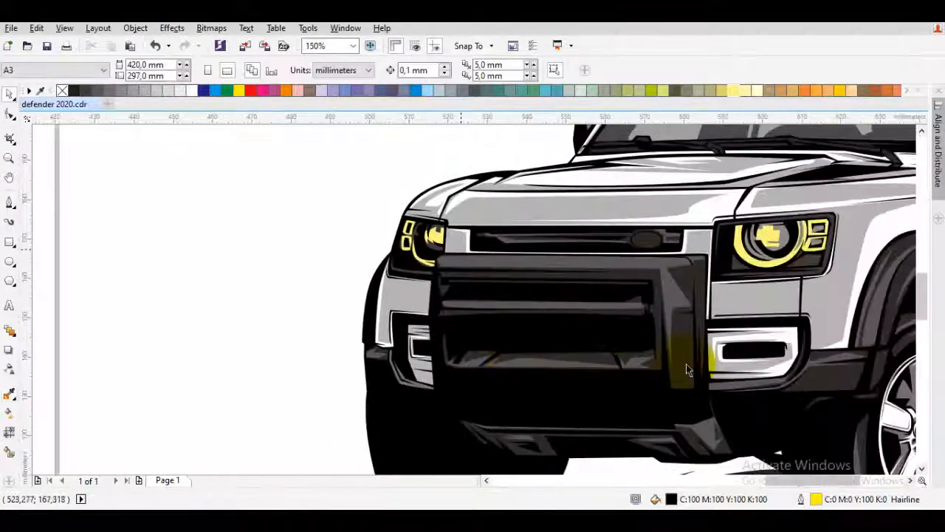
# Step: Undo the pale yellow fills on both headlights
pyautogui.scroll(-1, 686, 369)
pyautogui.scroll(1, 687, 369)
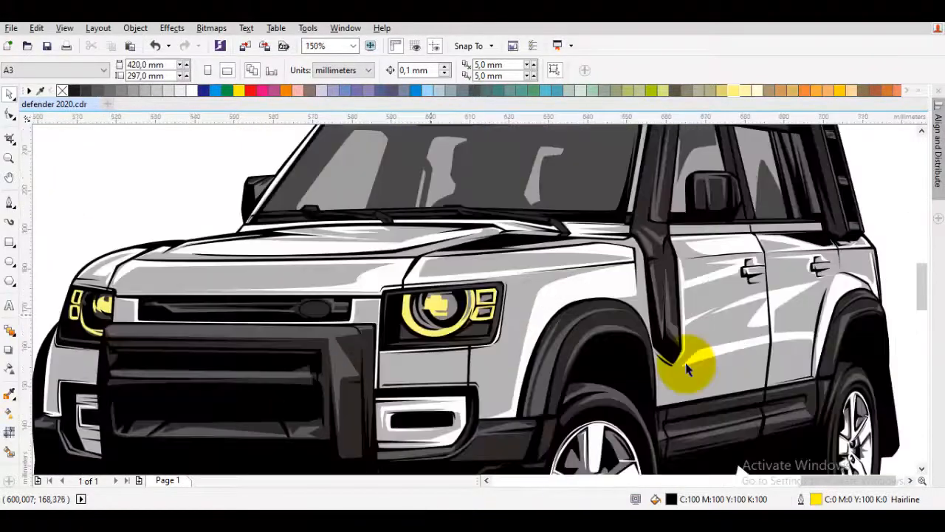
pyautogui.scroll(-1, 687, 369)
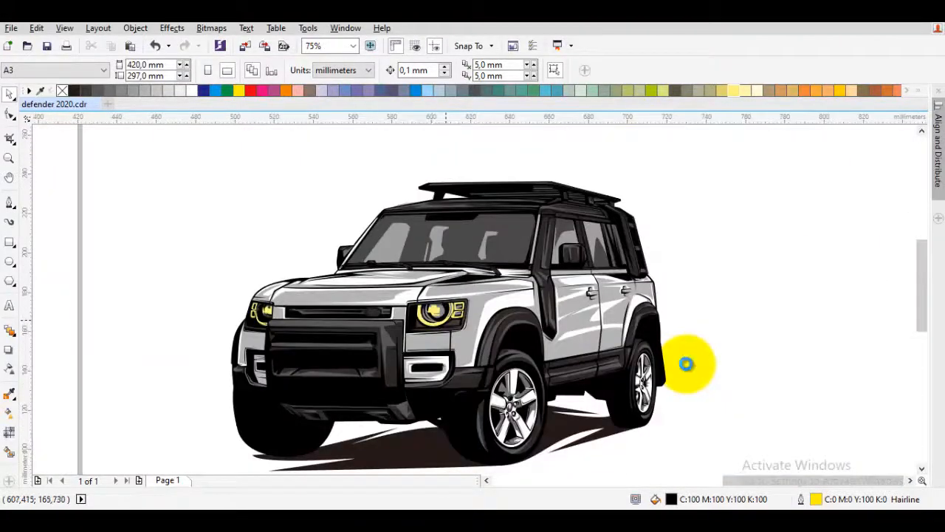
pyautogui.scroll(-1, 687, 365)
pyautogui.scroll(2, 686, 369)
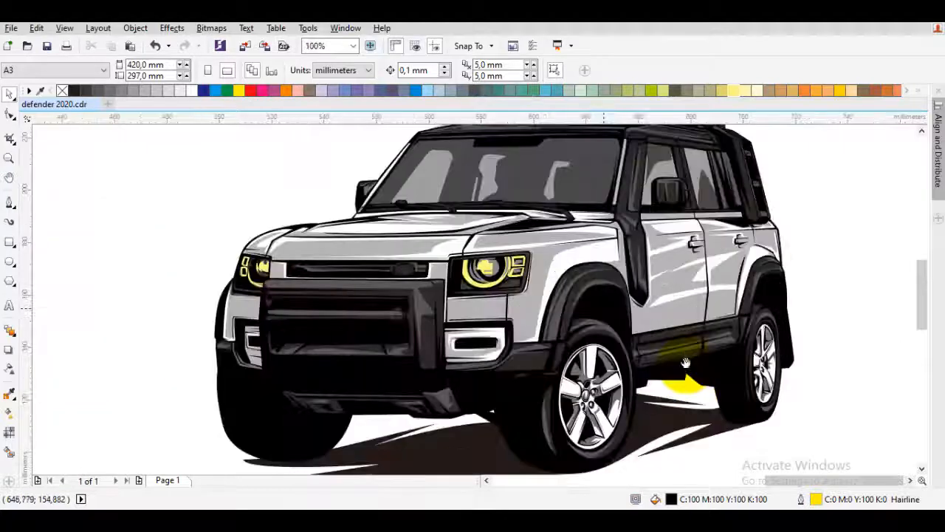
pyautogui.press('z')
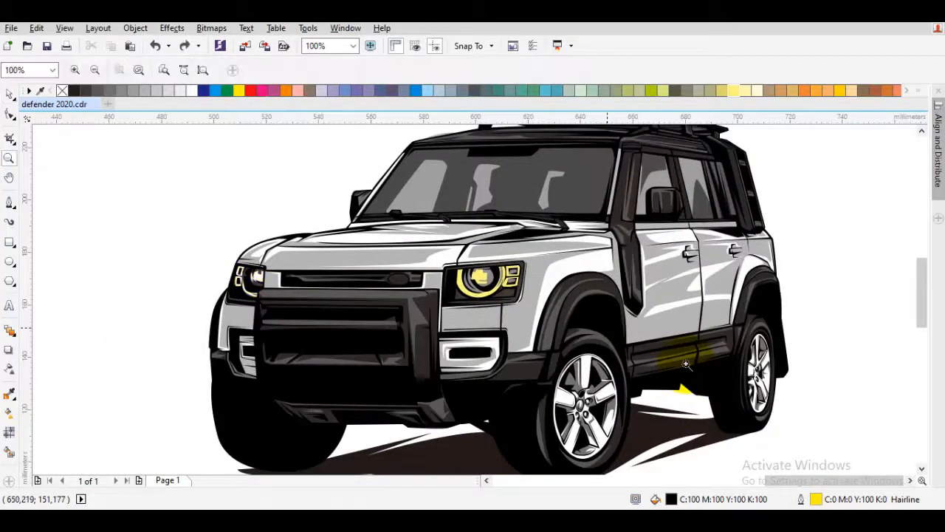
pyautogui.press('space')
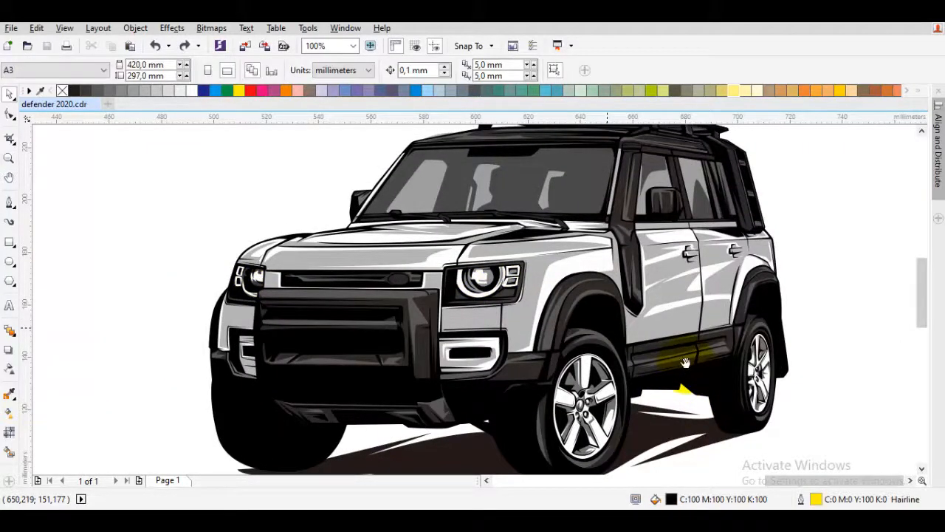
pyautogui.scroll(-2, 685, 363)
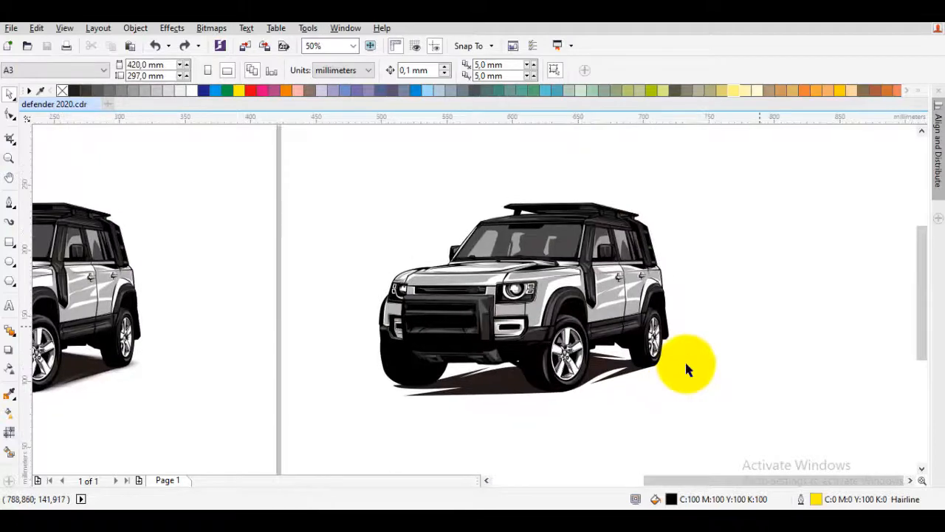
# Step: Fill the copy's windscreen glass with a darker grey, keeping the light reflection shapes as they are
pyautogui.scroll(6, 687, 370)
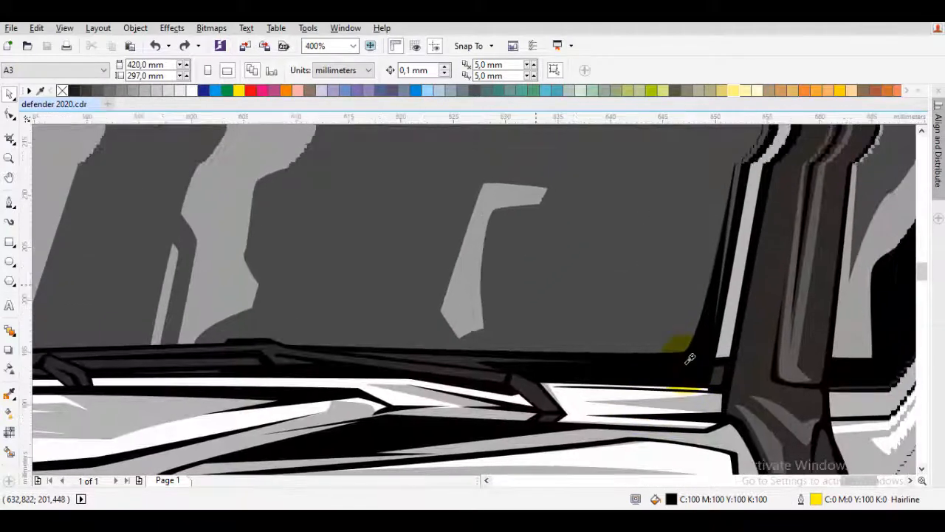
pyautogui.press('i')
pyautogui.press('space')
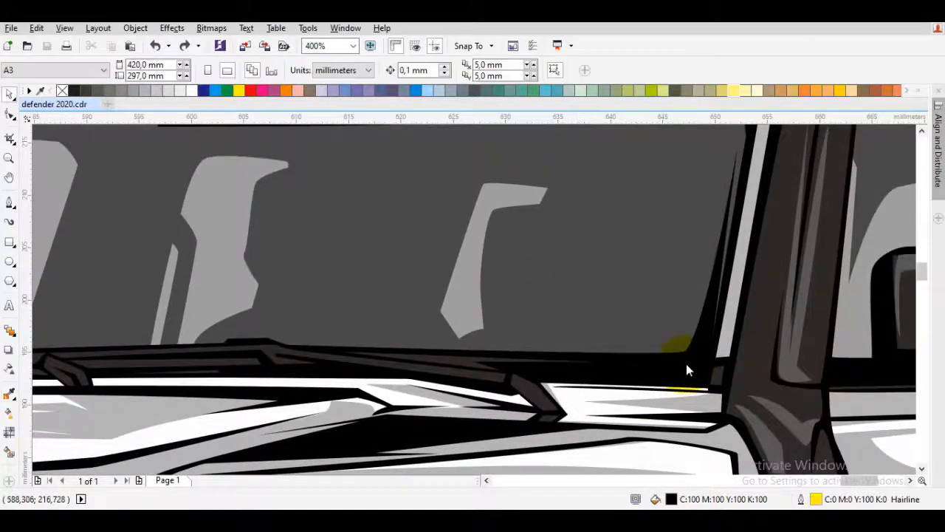
pyautogui.scroll(-1, 687, 369)
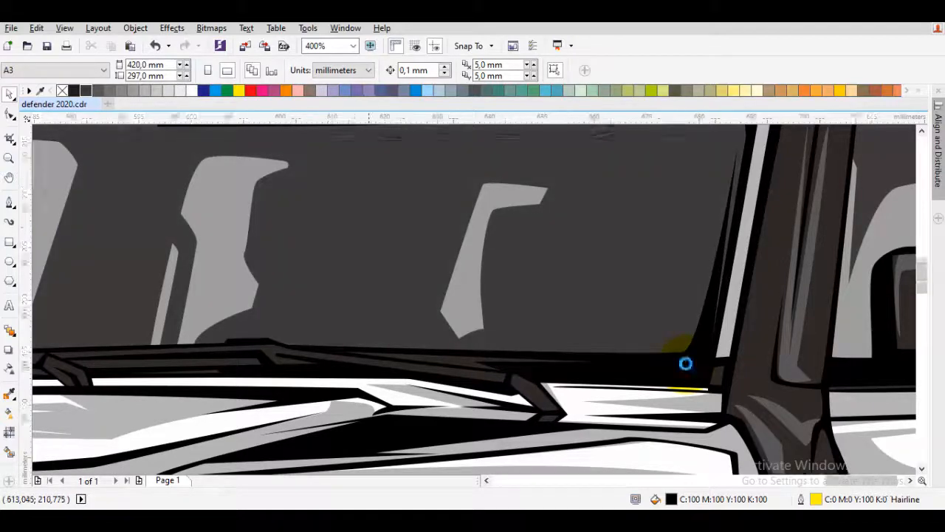
pyautogui.scroll(-1, 685, 363)
pyautogui.press('space')
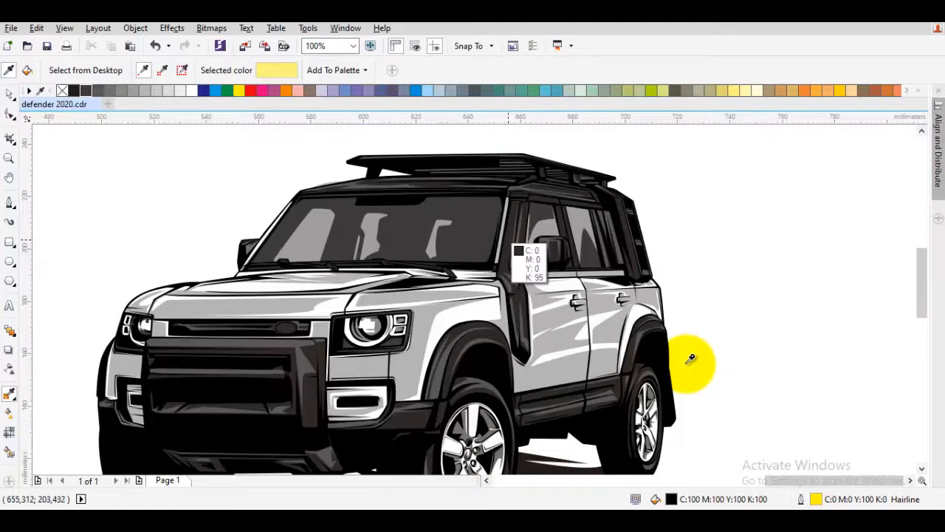
pyautogui.press('space')
pyautogui.scroll(-1, 685, 370)
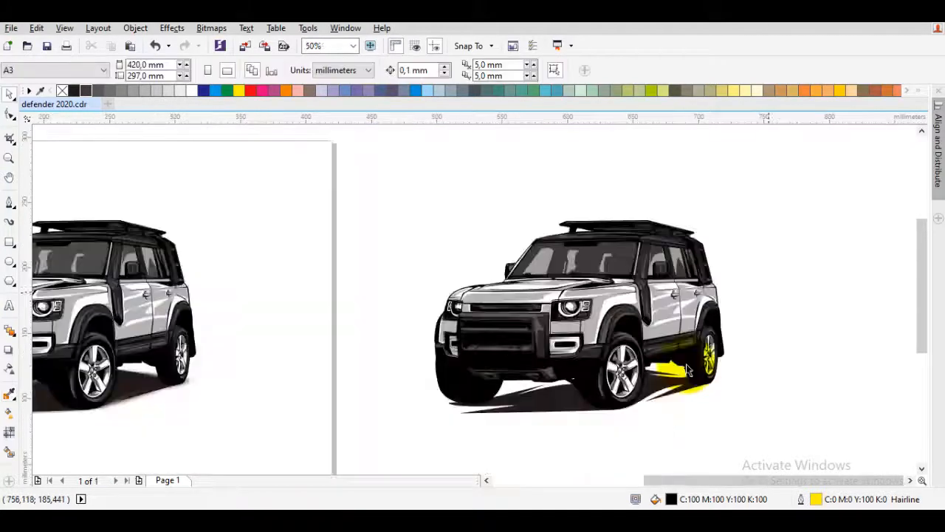
pyautogui.scroll(2, 685, 369)
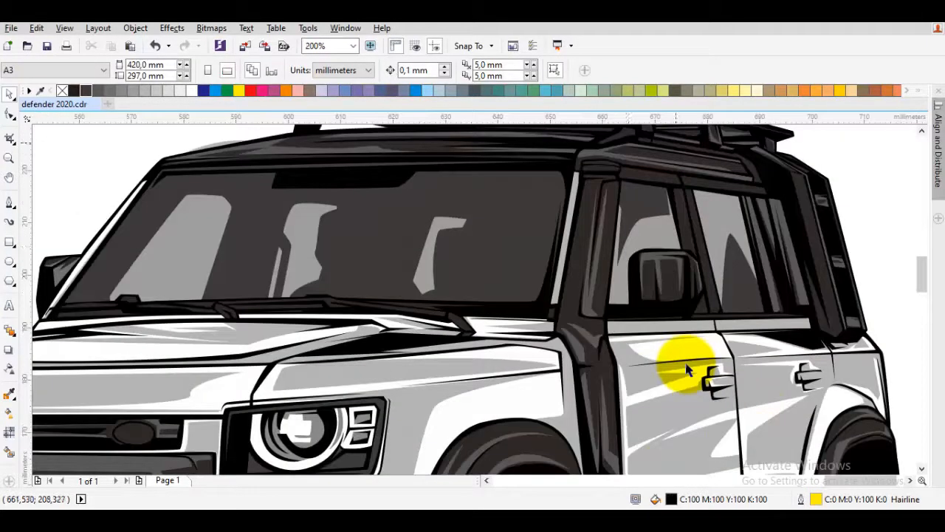
# Step: Try a near-black brown shade of the palette's dark olive swatch on the copy's windscreen and side window glass
pyautogui.scroll(-1, 685, 369)
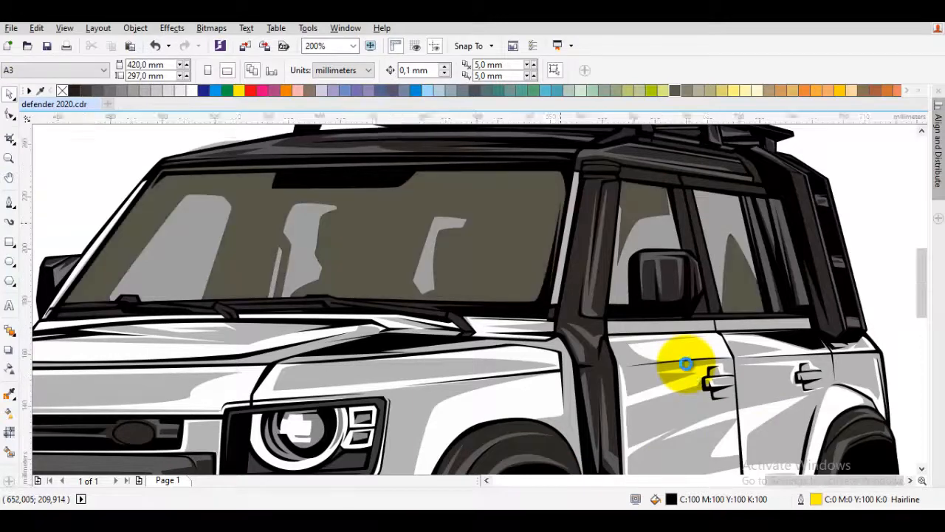
pyautogui.press('Tab')
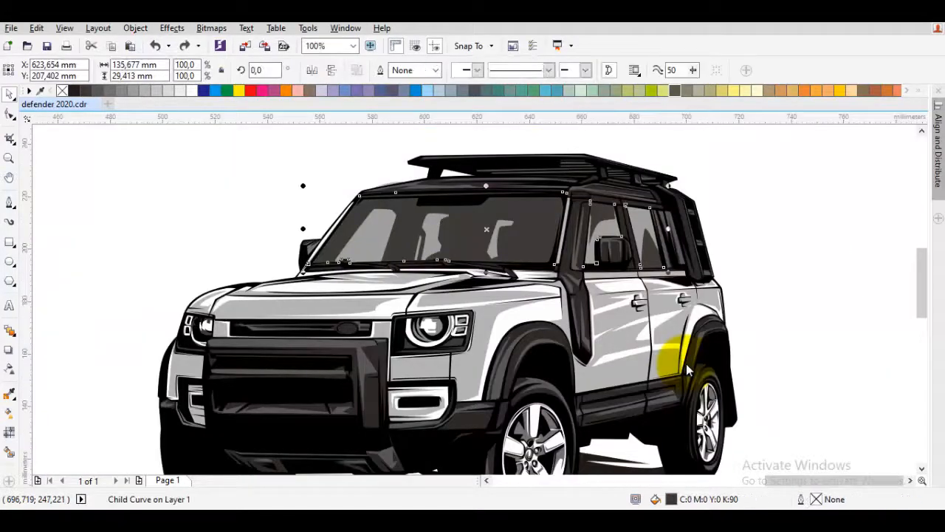
pyautogui.click(675, 90)
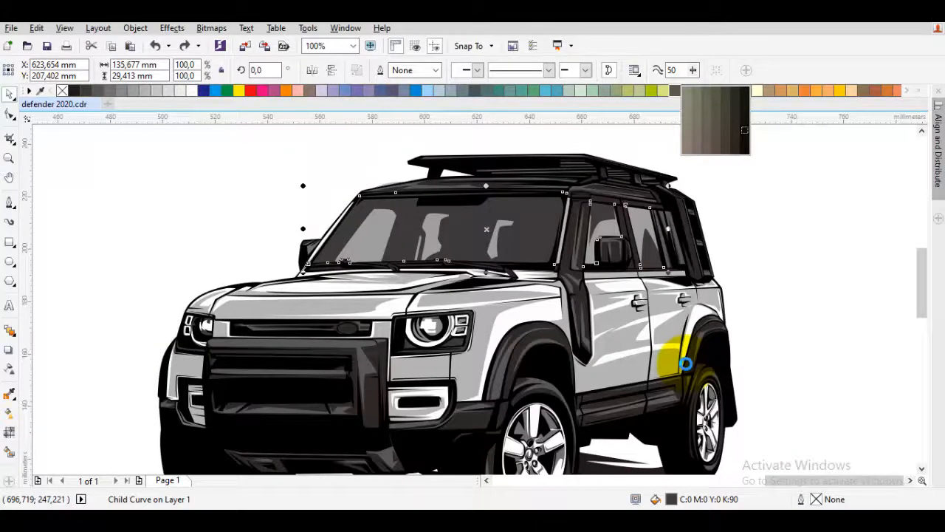
pyautogui.click(744, 130)
pyautogui.click(782, 193)
pyautogui.scroll(1, 533, 222)
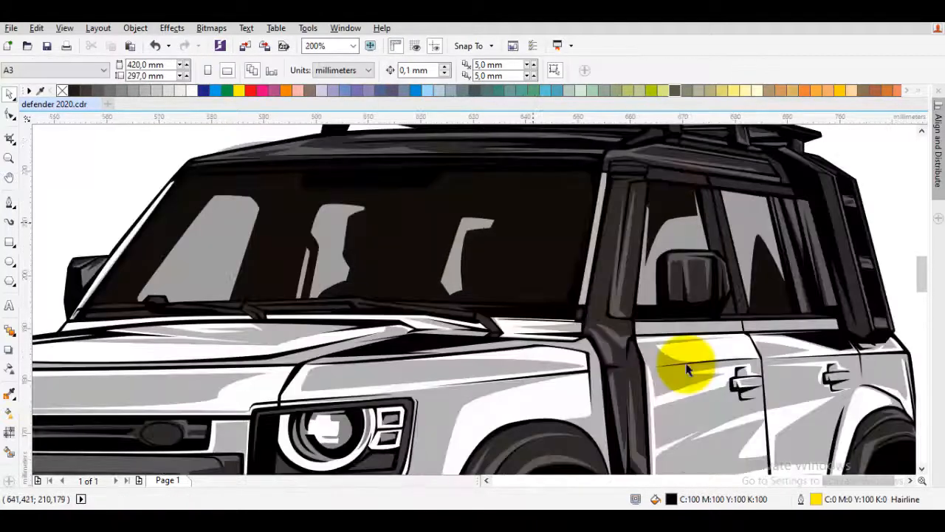
# Step: Fill the copy's windscreen and side window glass with a dark brown shade of the same swatch, then clear the selection
pyautogui.click(687, 366)
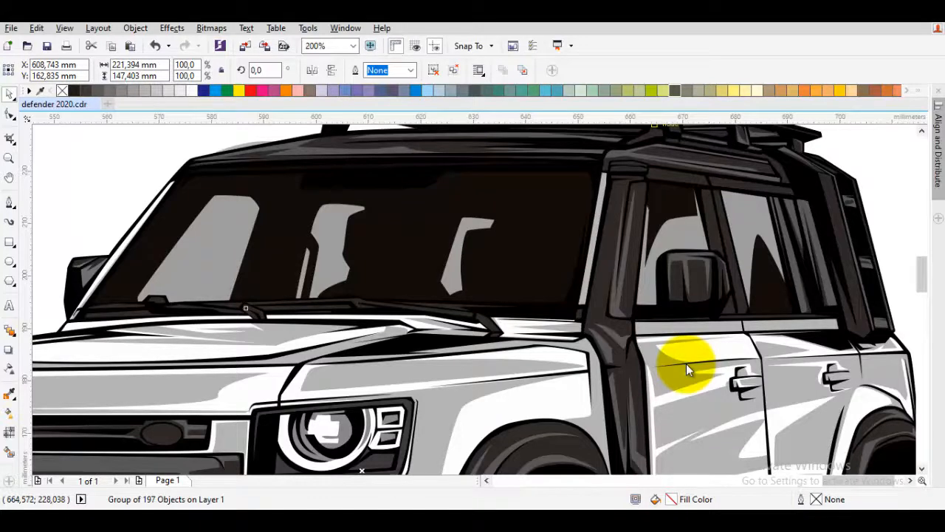
pyautogui.click(675, 90)
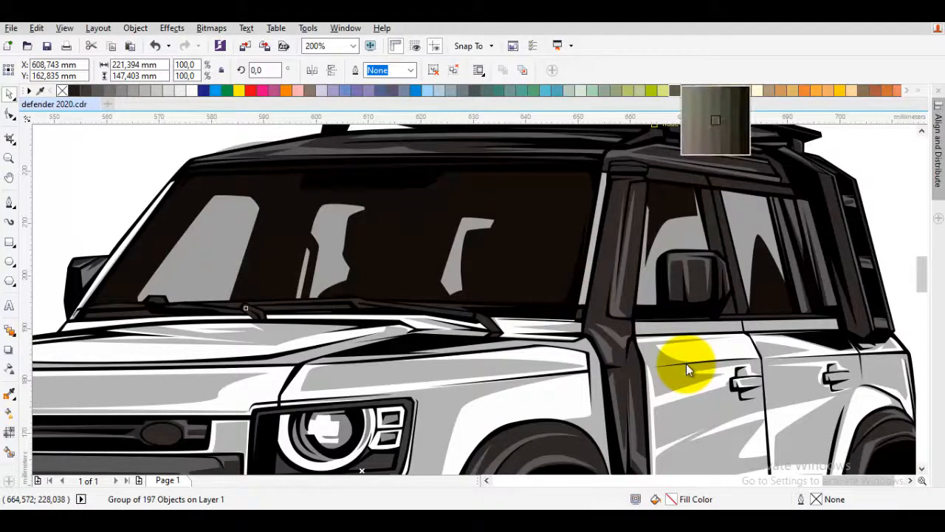
pyautogui.moveTo(735, 140); pyautogui.dragTo(550, 225)
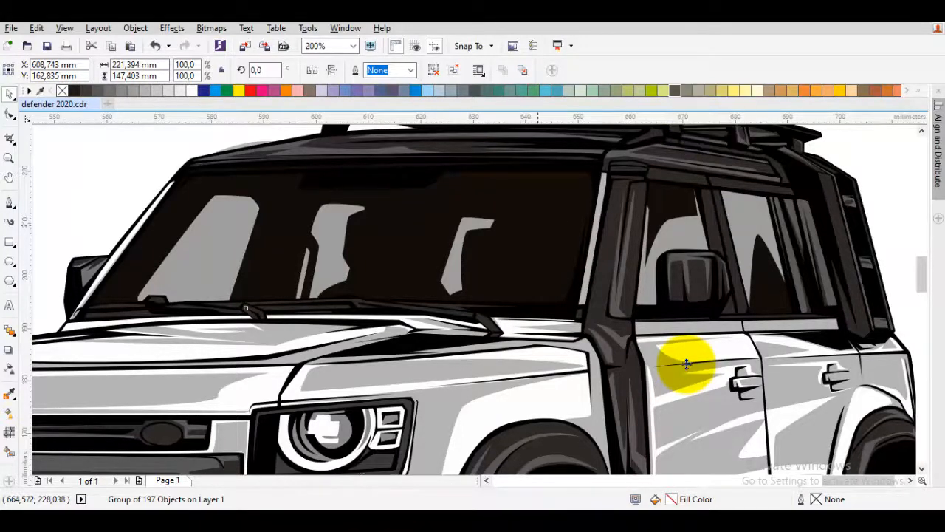
pyautogui.scroll(-1, 606, 212)
pyautogui.click(807, 217)
pyautogui.moveTo(807, 216); pyautogui.dragTo(773, 231)
pyautogui.scroll(1, 687, 369)
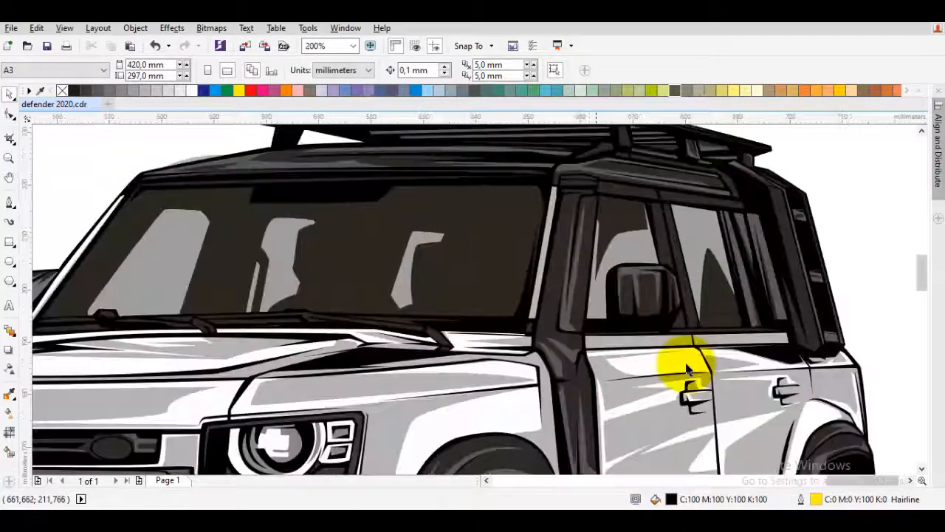
pyautogui.click(687, 369)
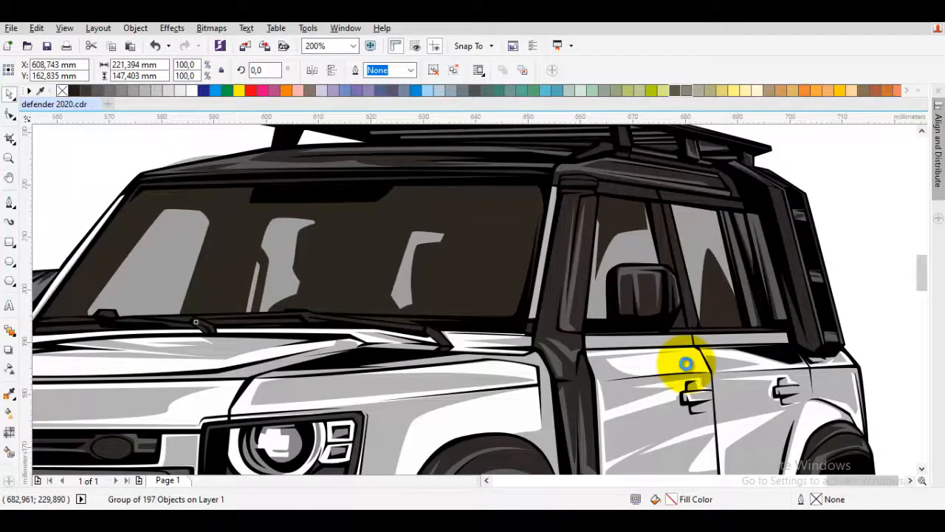
pyautogui.scroll(-2, 687, 366)
pyautogui.press('Escape')
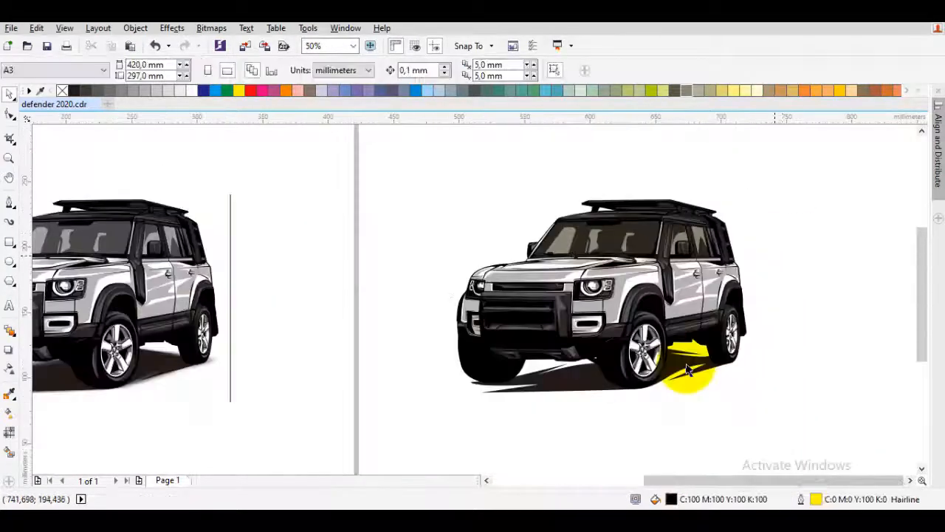